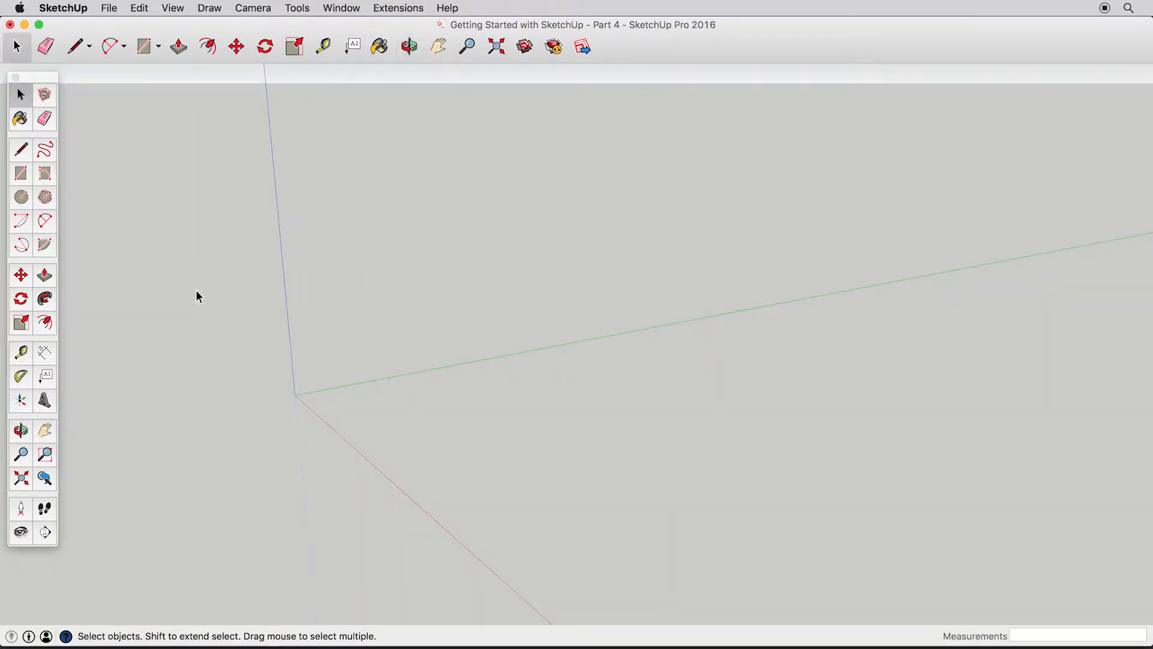
Draw a 14" by 48" rectangle on the ground plane, starting at the origin.
click(21, 173)
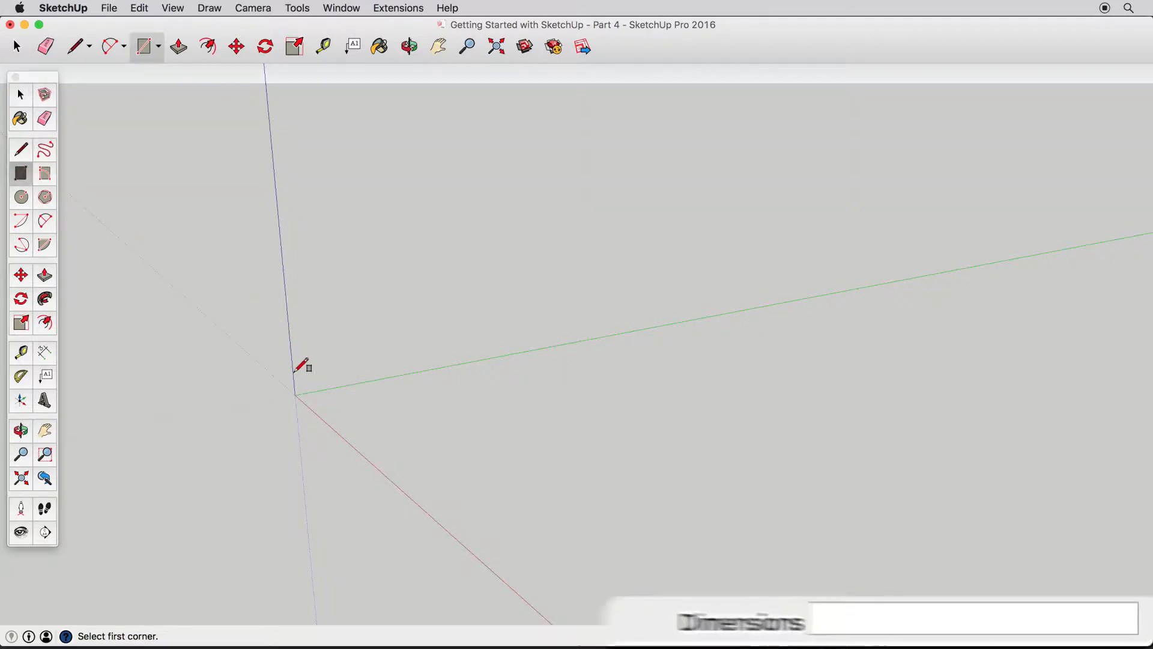
click(295, 395)
text(14)
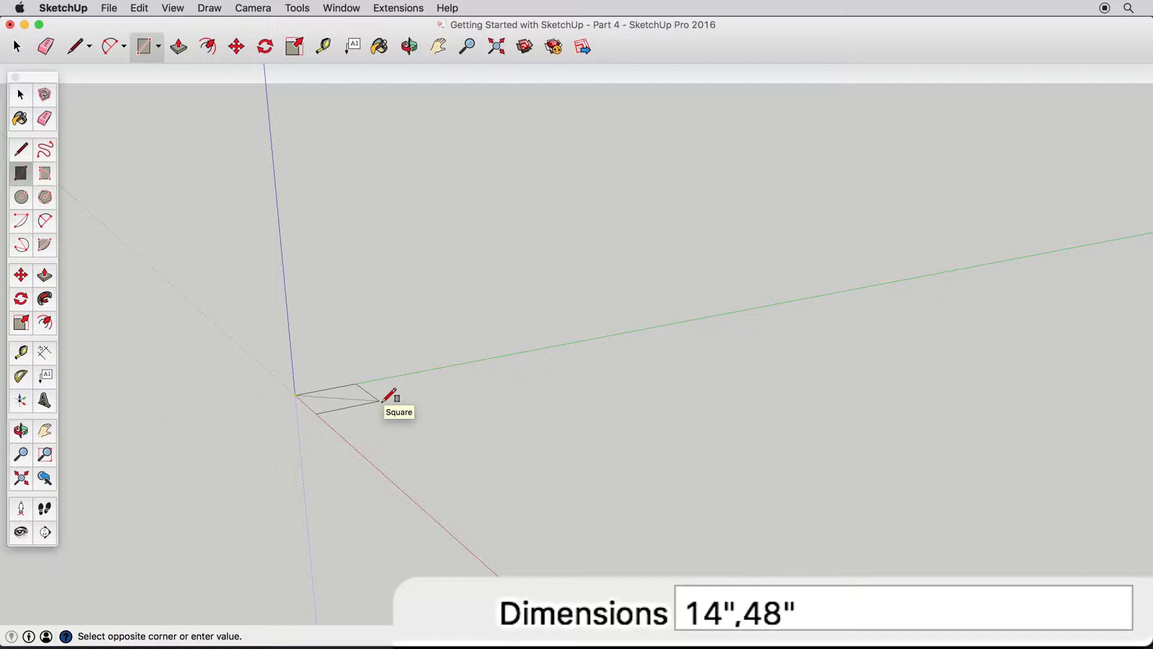
text(",48")
key(Return)
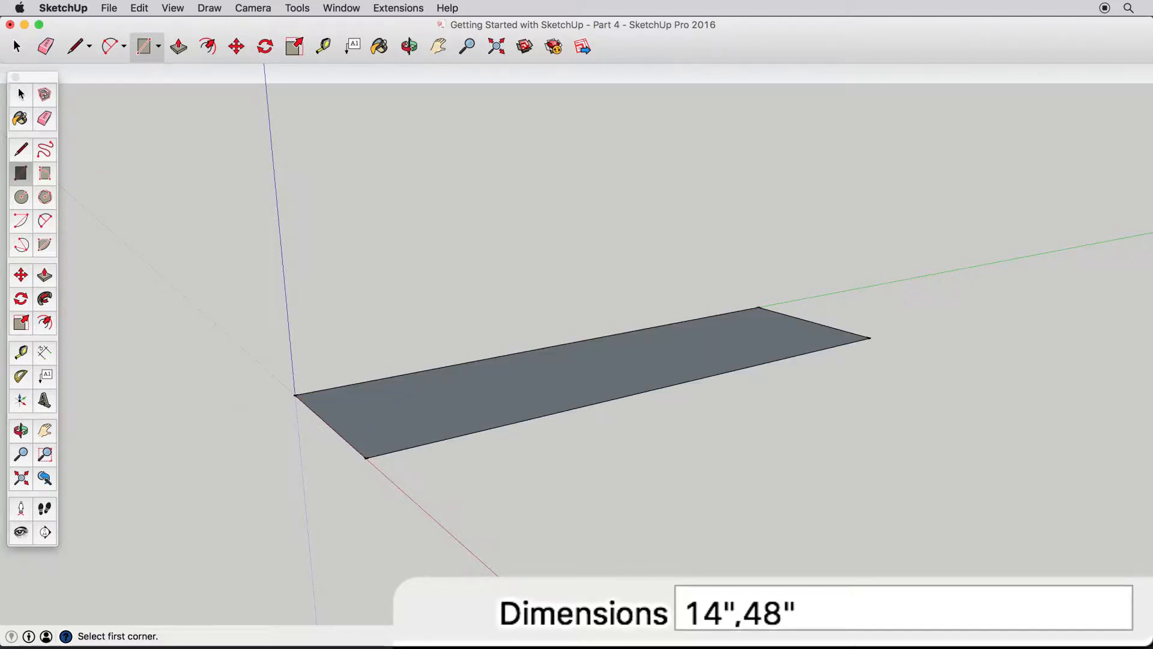
Push/Pull the rectangle up 1" to form a tabletop slab.
click(20, 95)
key(p)
click(389, 405)
text(1")
key(Return)
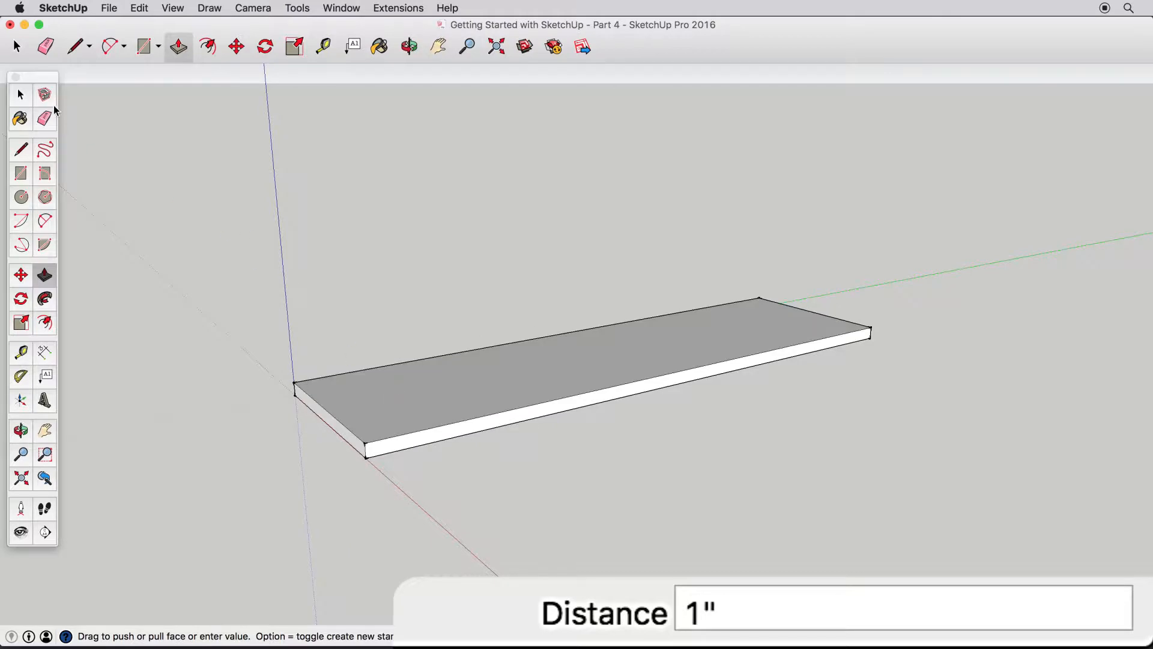
click(21, 95)
Draw a diagonal line about 11/16" long from the midpoint of the slab's near vertical corner edge to its long bottom edge.
middle_drag(391, 369, 443, 429)
scroll(415, 422, up, 6)
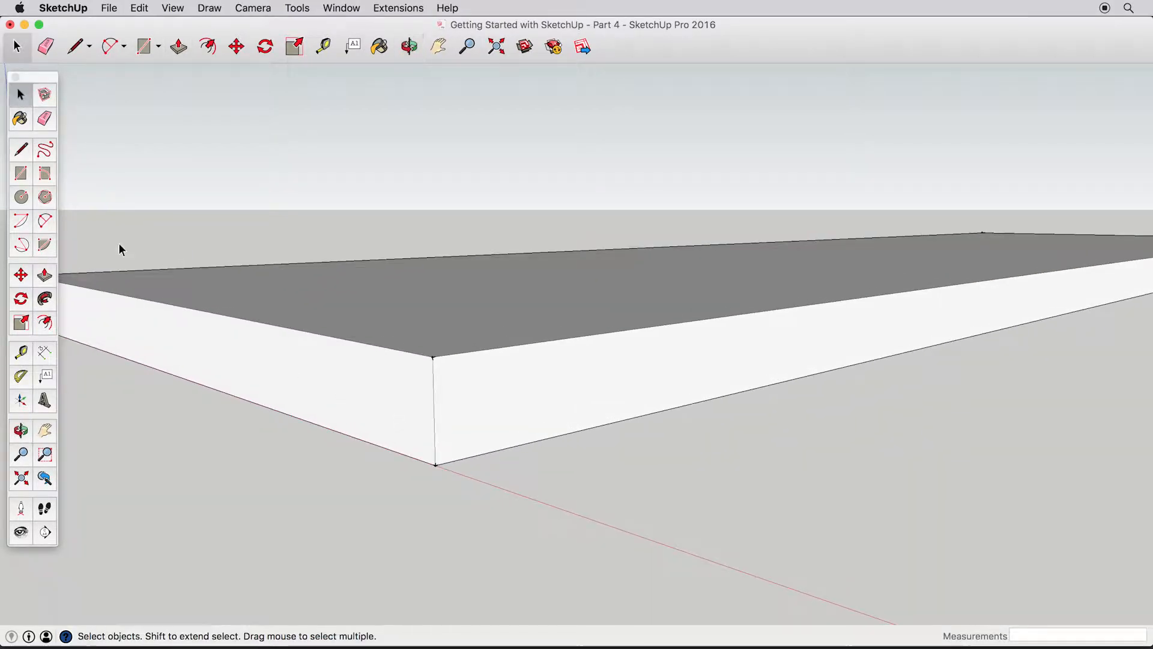
click(14, 150)
click(434, 406)
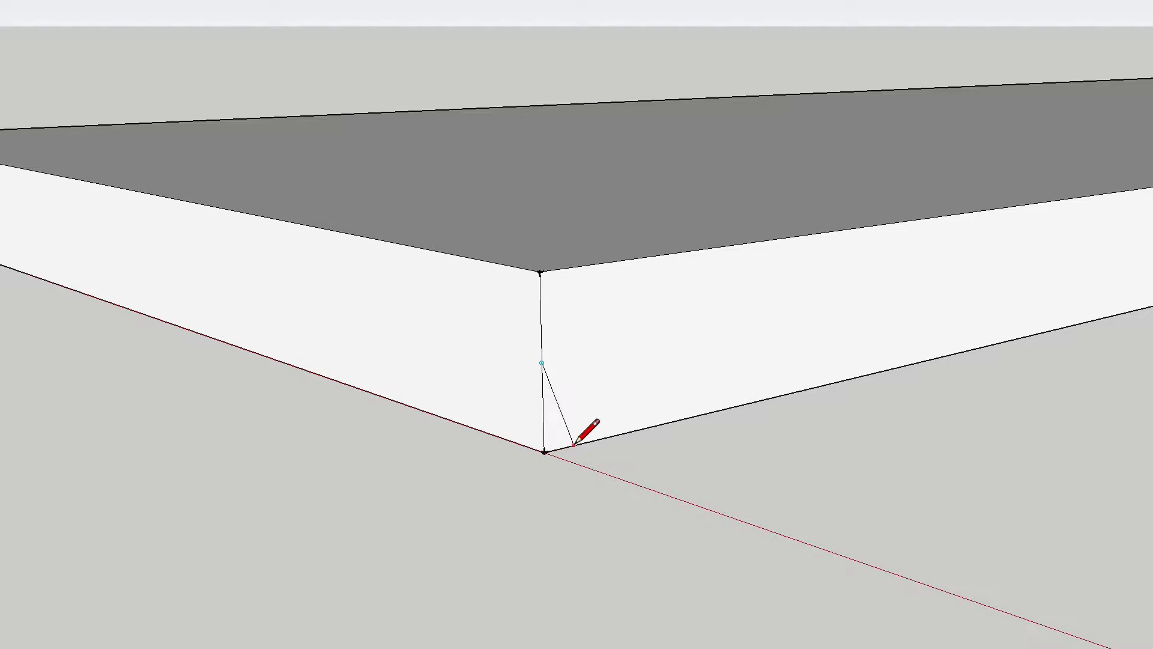
click(615, 433)
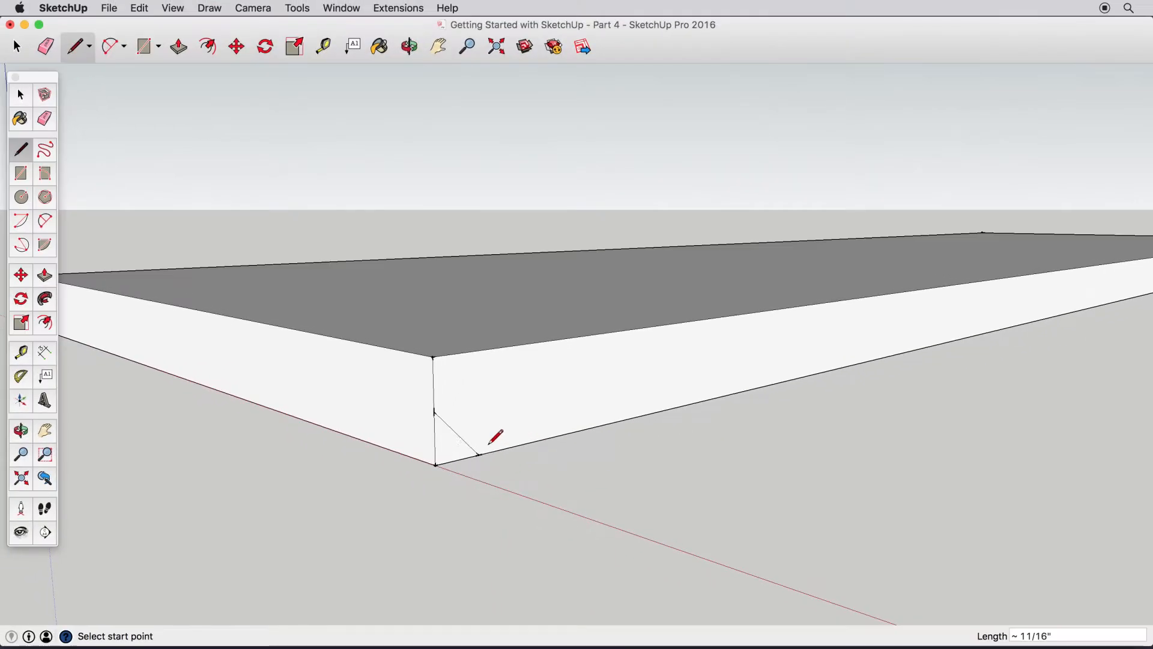
middle_drag(463, 445, 561, 277)
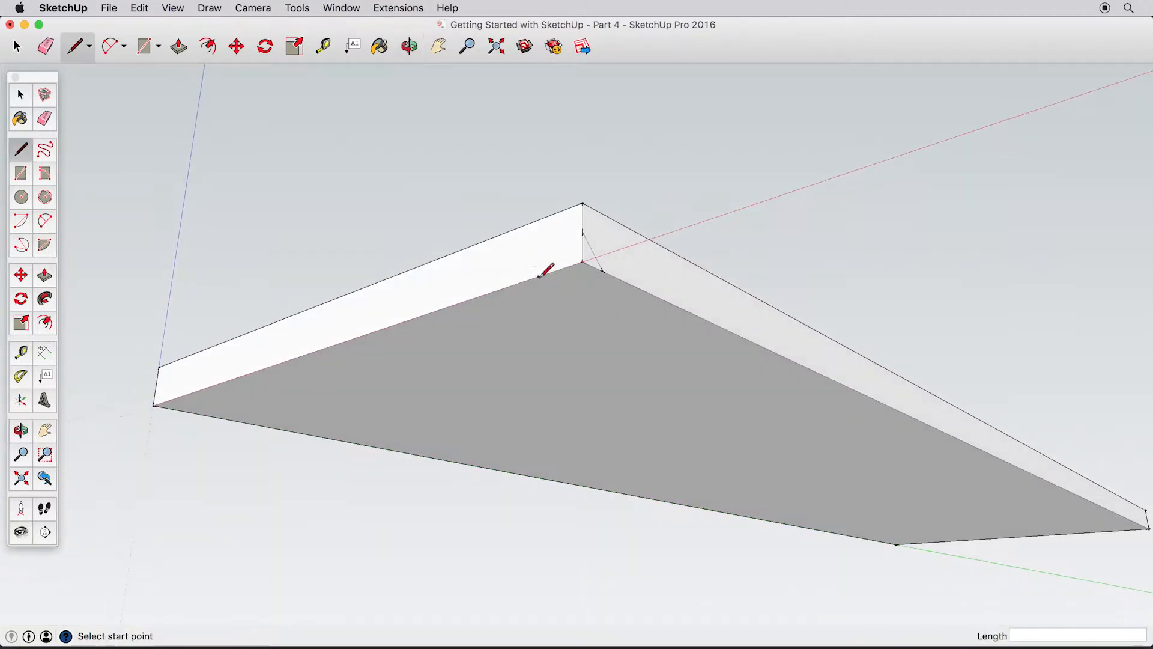
click(46, 300)
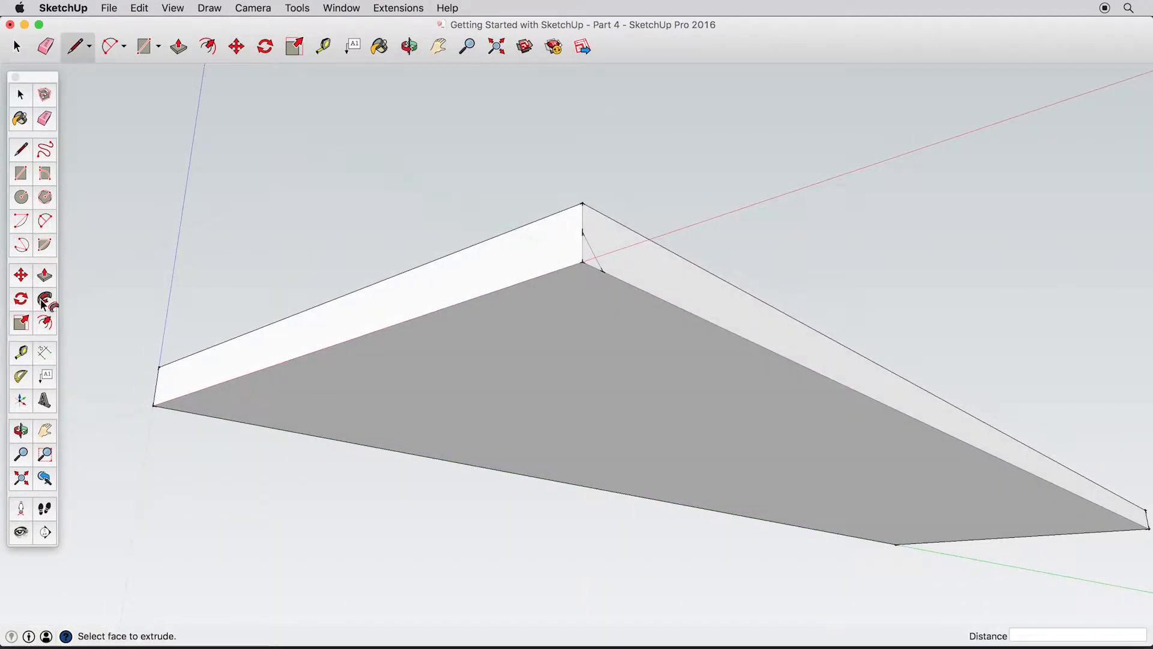
drag(591, 263, 148, 423)
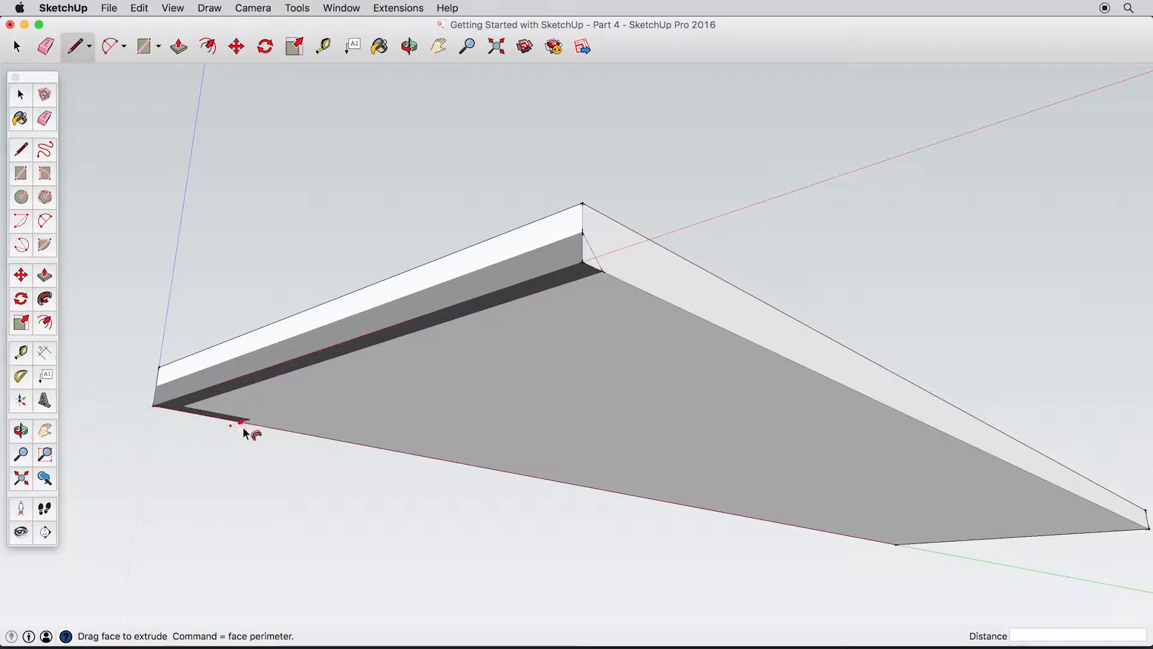
key(Escape)
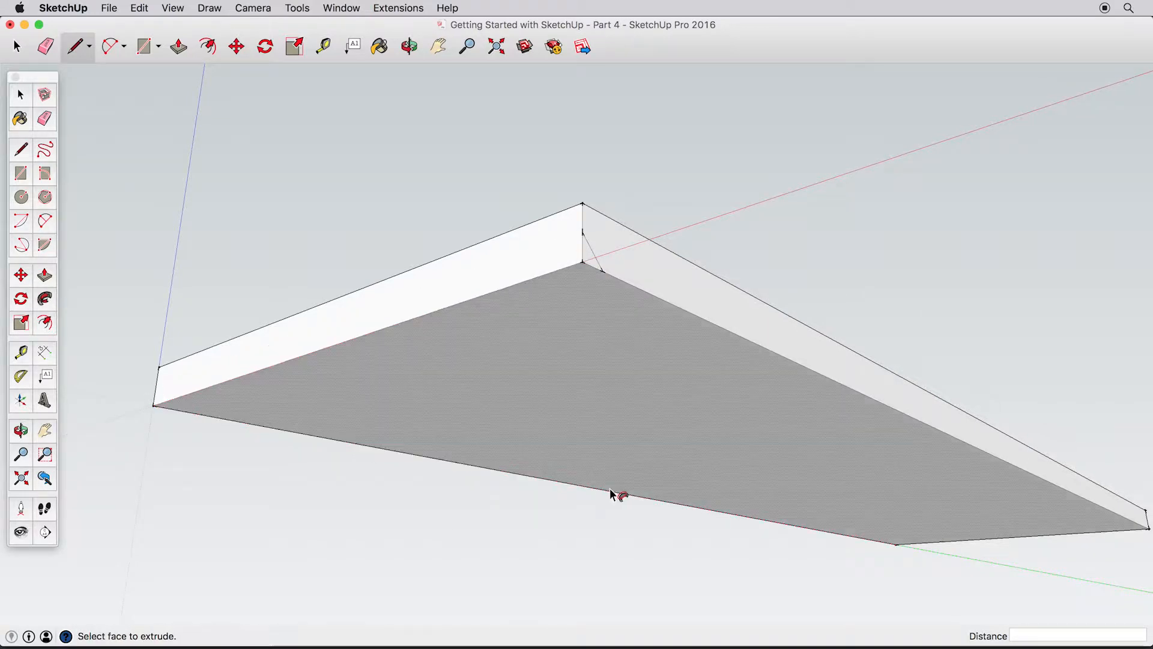
Bevel the slab's lower edge by running Follow Me on the corner triangle around the bottom face's perimeter.
click(20, 96)
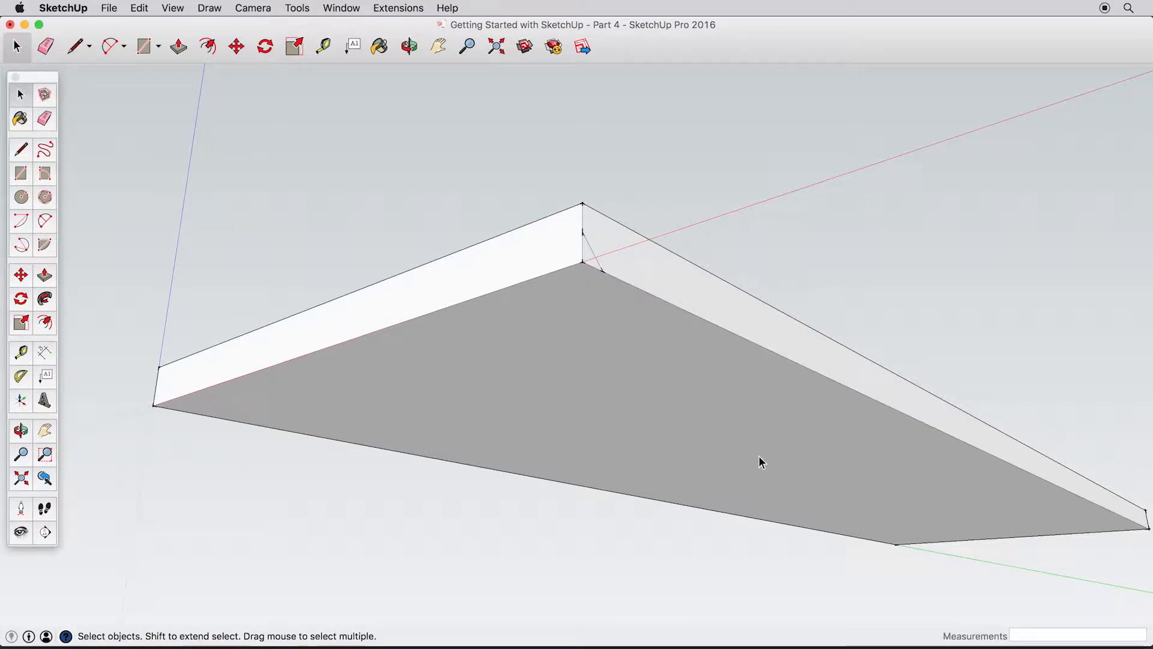
middle_drag(751, 463, 697, 441)
click(527, 347)
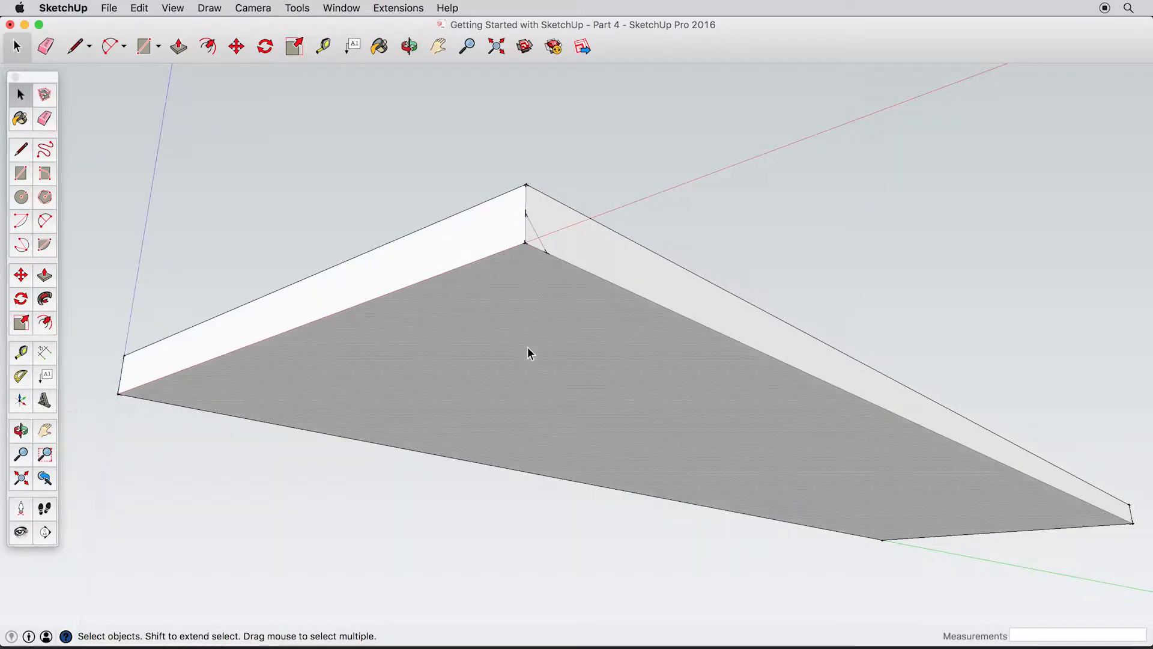
key(p)
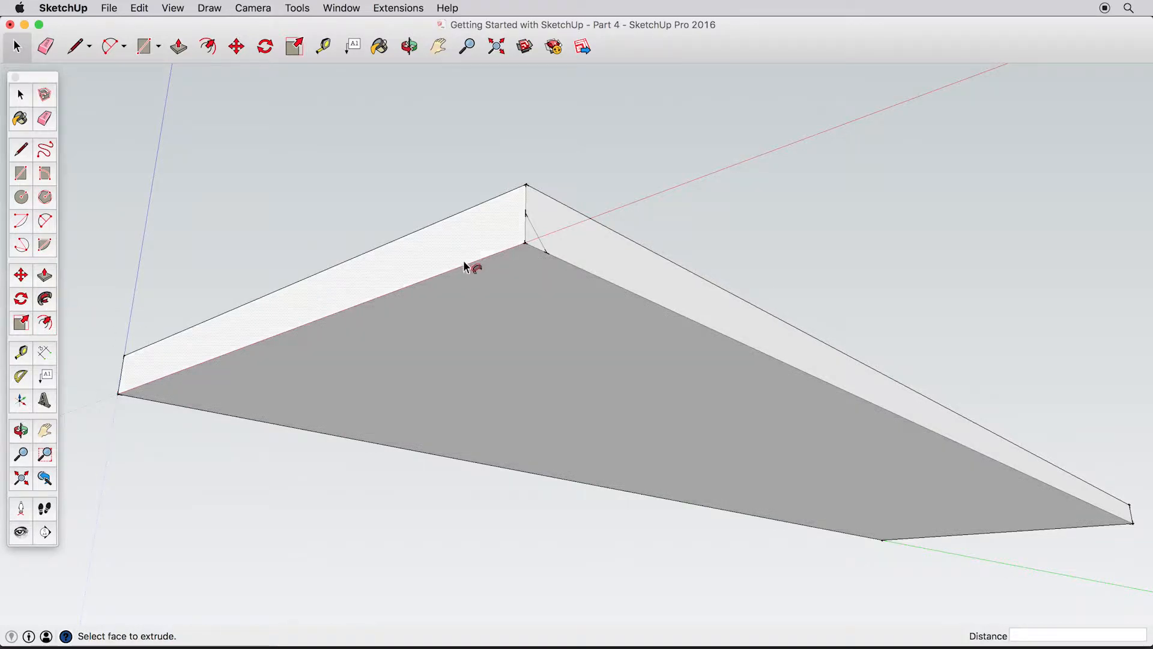
double_click(538, 246)
Select the whole tabletop geometry and move it straight up 37" along the blue axis.
middle_drag(497, 289, 506, 417)
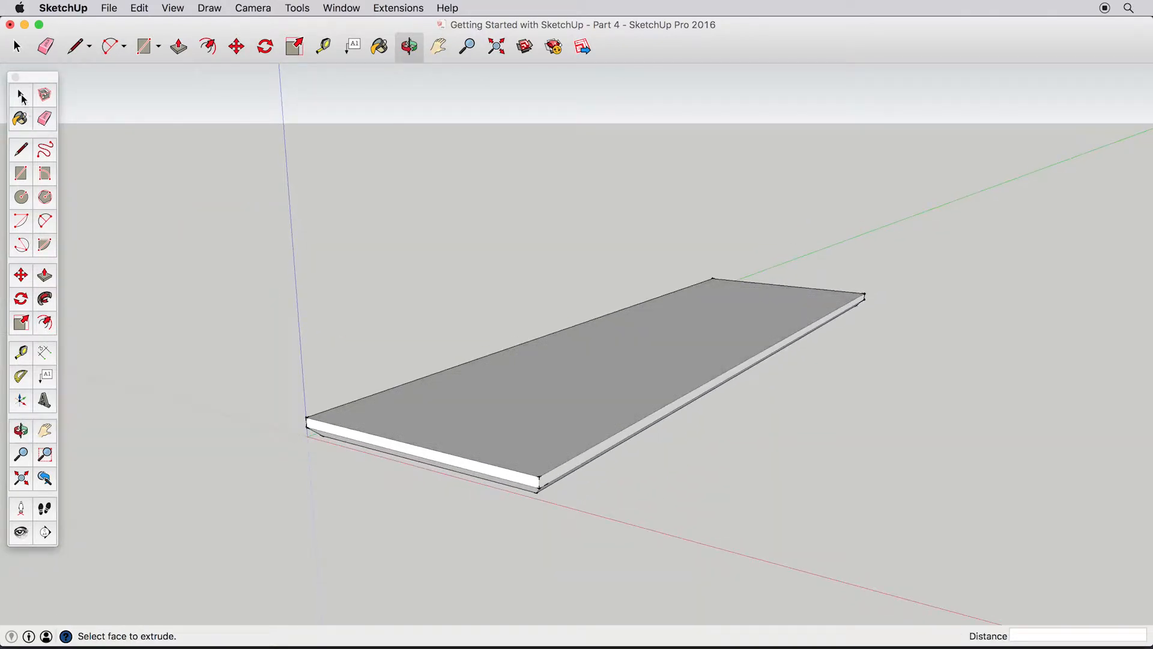
click(21, 96)
triple_click(542, 440)
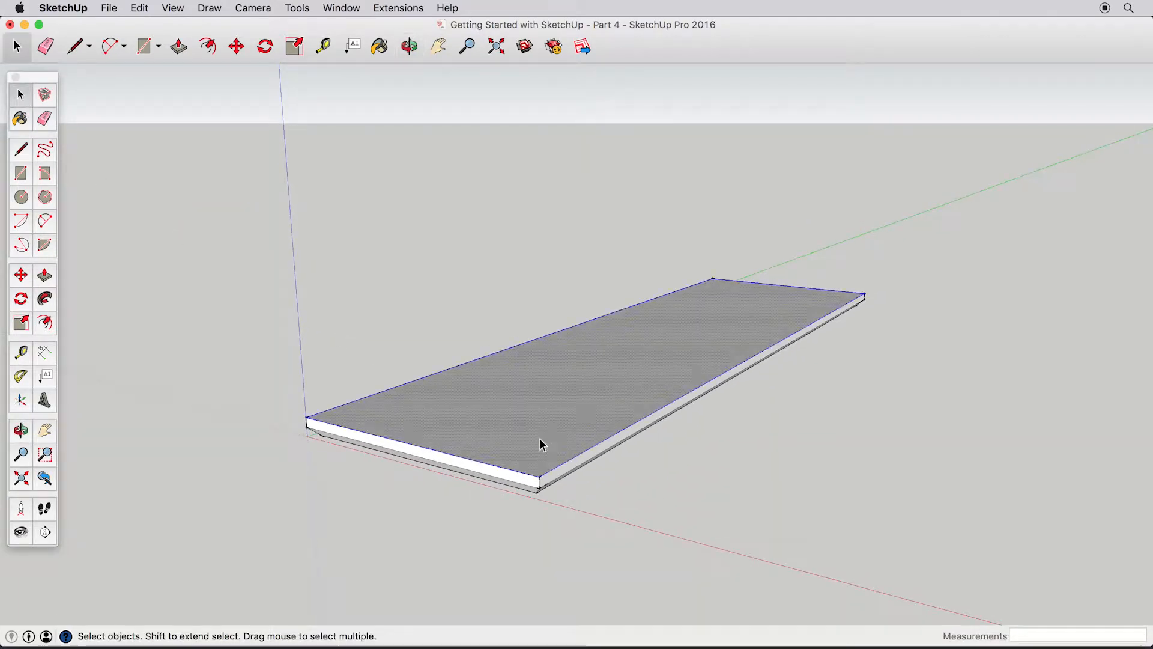
middle_drag(543, 444, 488, 430)
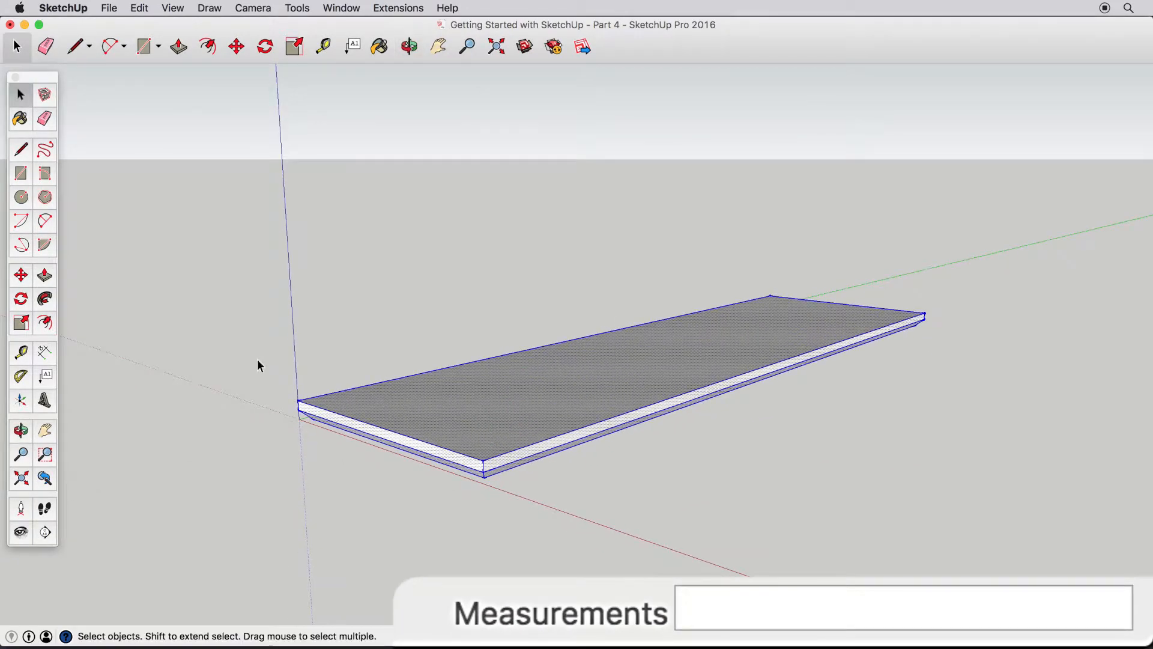
key(m)
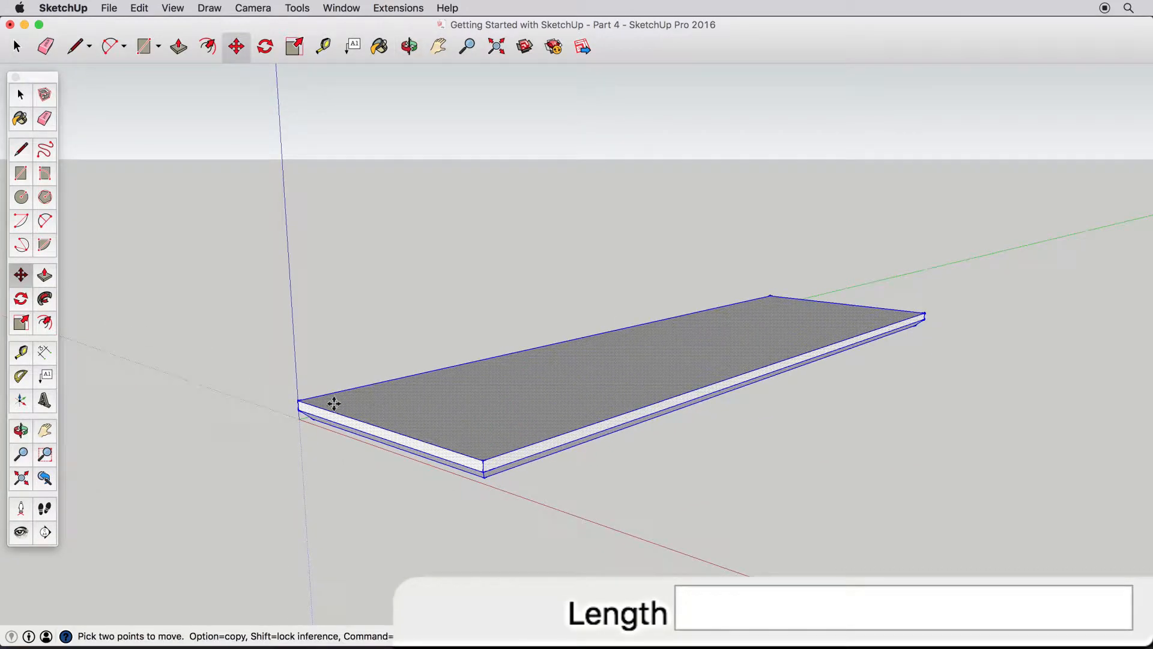
click(484, 465)
text(37")
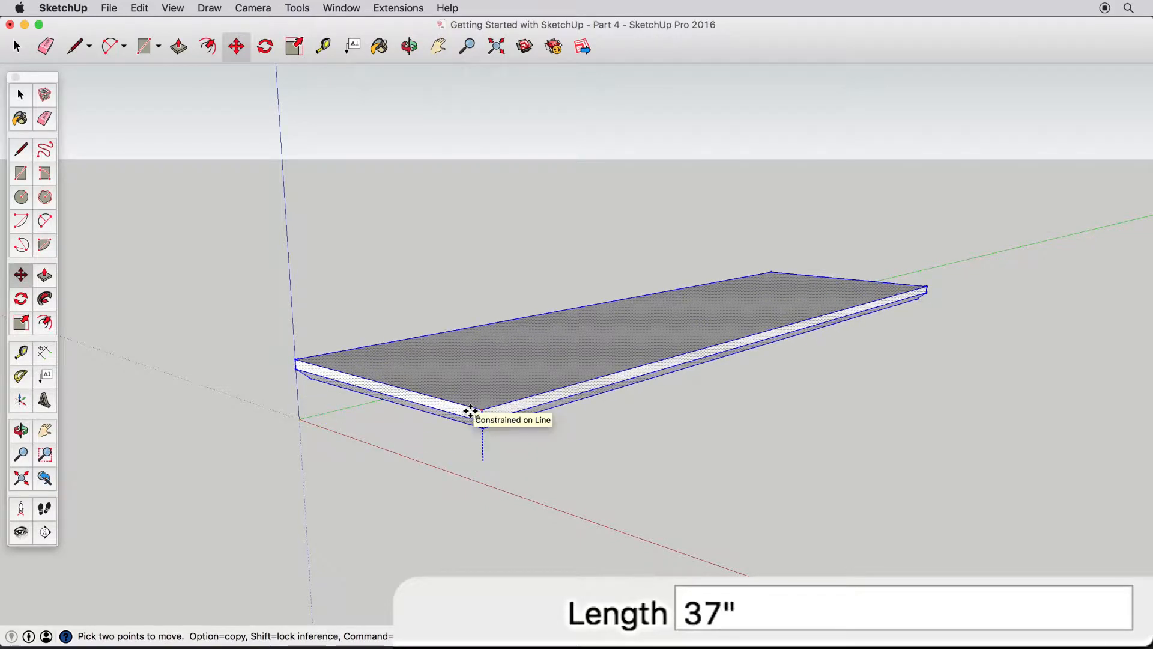
key(Return)
Draw a small rectangle on the tabletop's underside, starting at the near corner of the bottom face.
middle_drag(471, 412, 472, 309)
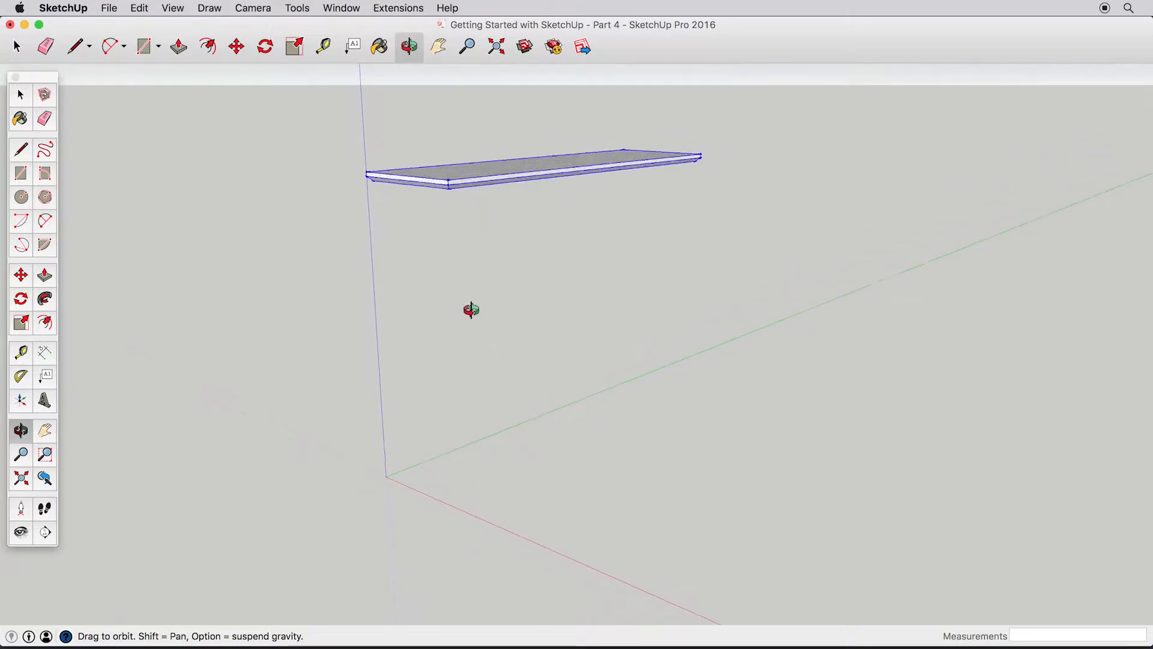
scroll(455, 183, up, 4)
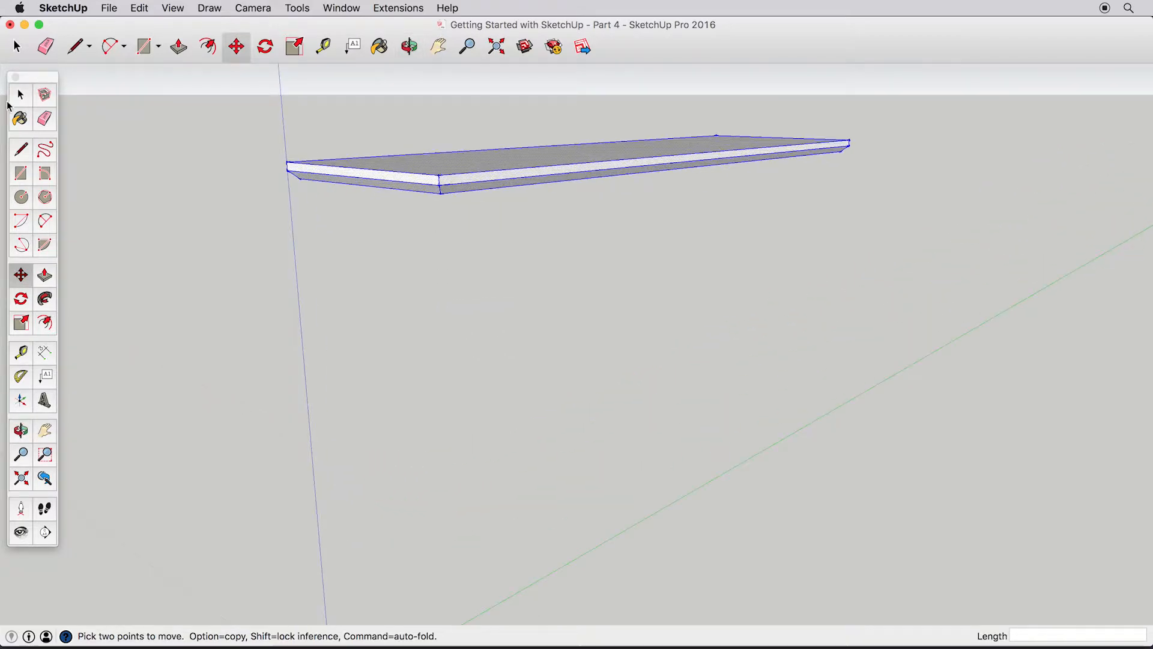
click(19, 94)
middle_drag(484, 258, 528, 155)
scroll(470, 247, up, 5)
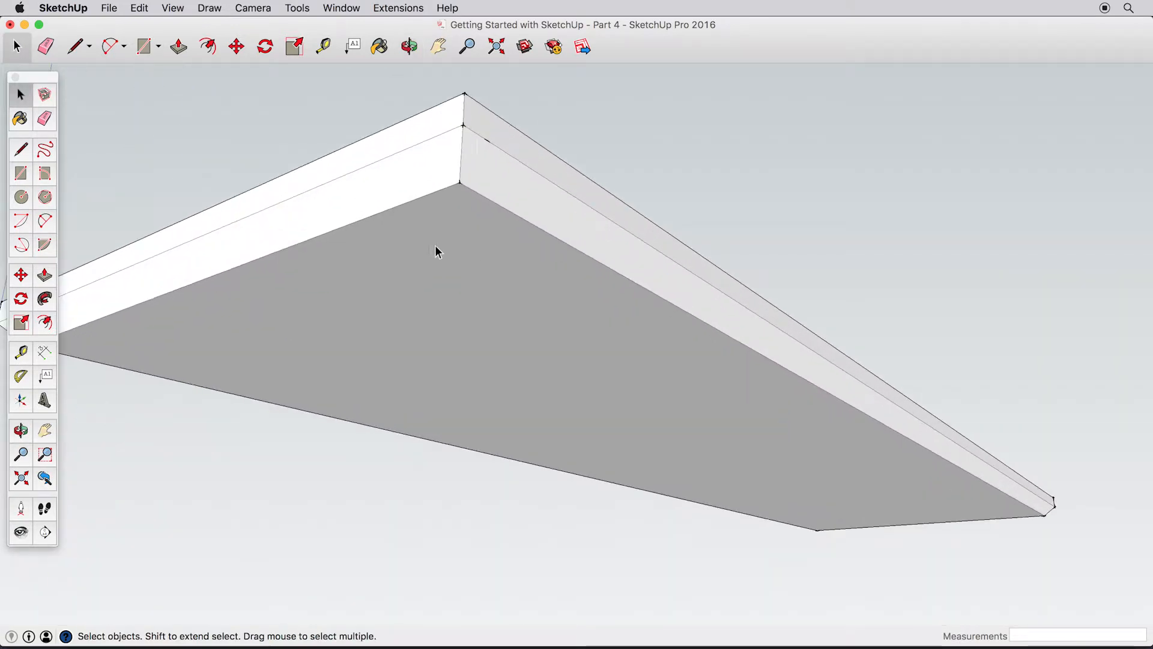
middle_drag(439, 251, 466, 224)
key(r)
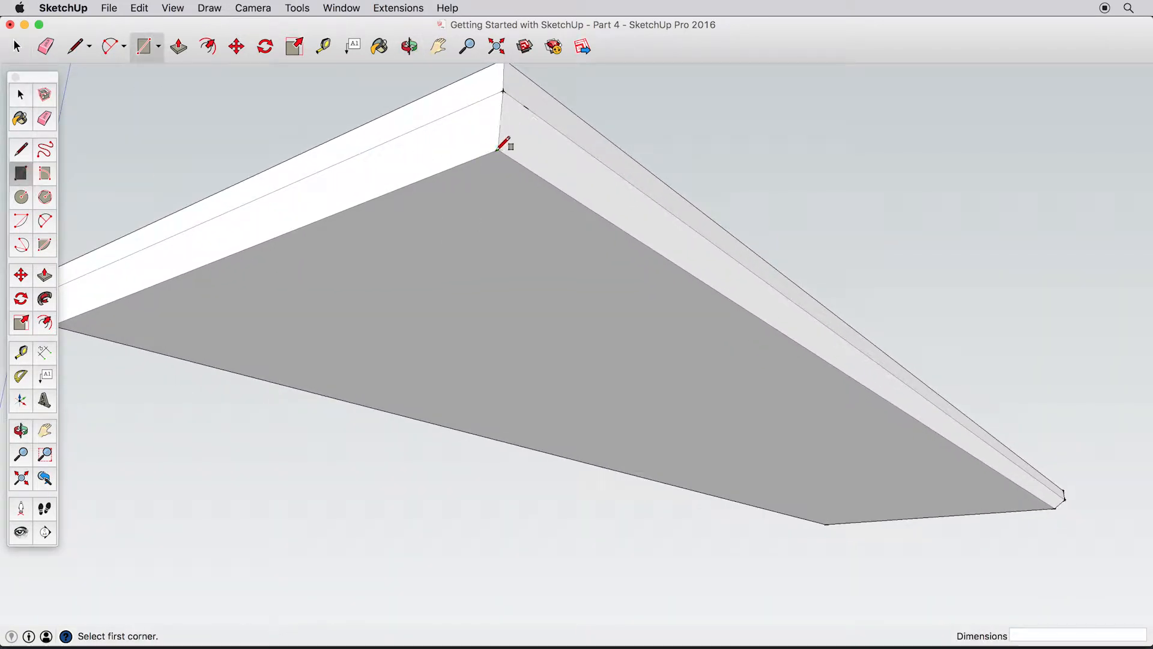
click(520, 229)
click(17, 95)
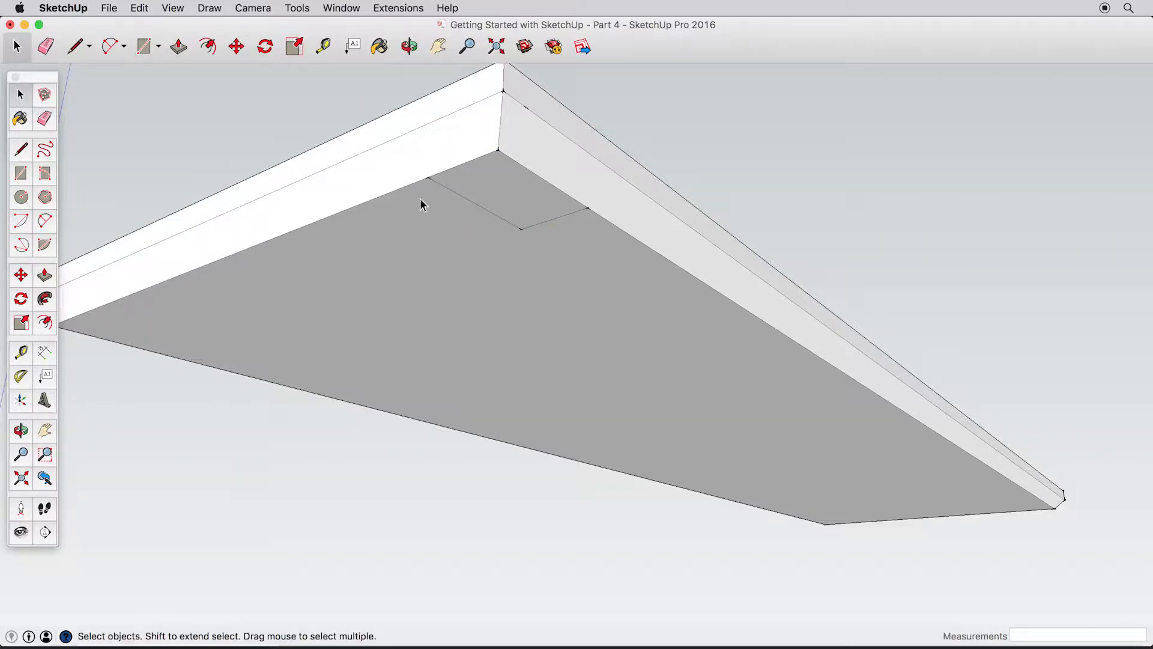
Move the small corner rectangle downward about 3 3/4" away from the underside.
click(21, 275)
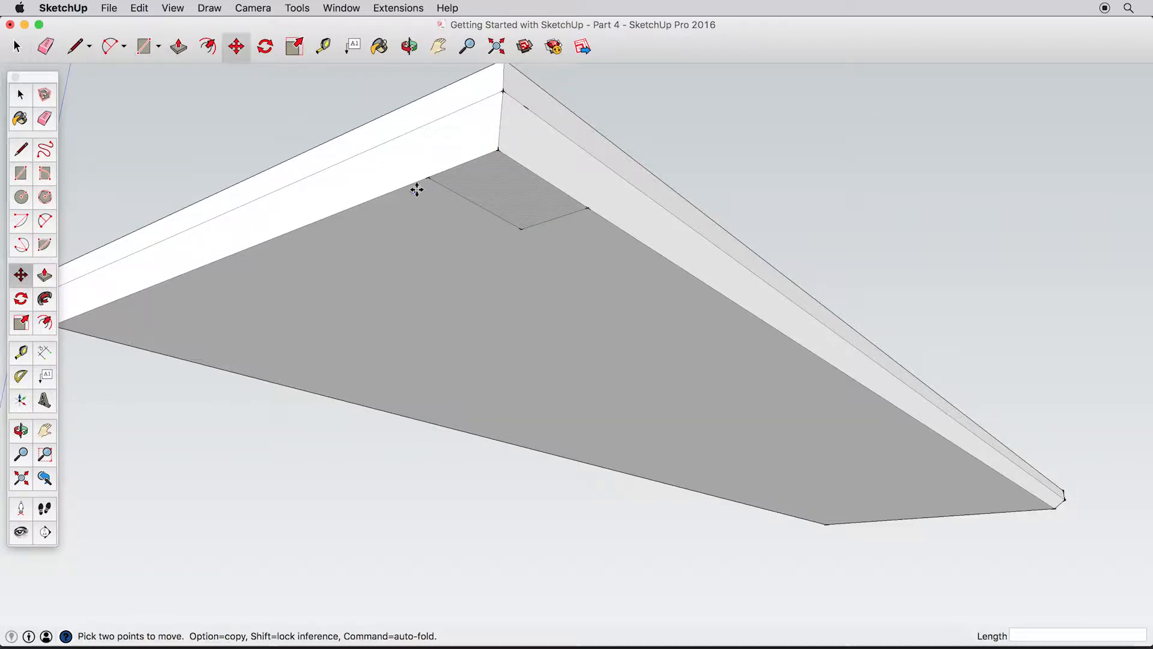
click(498, 152)
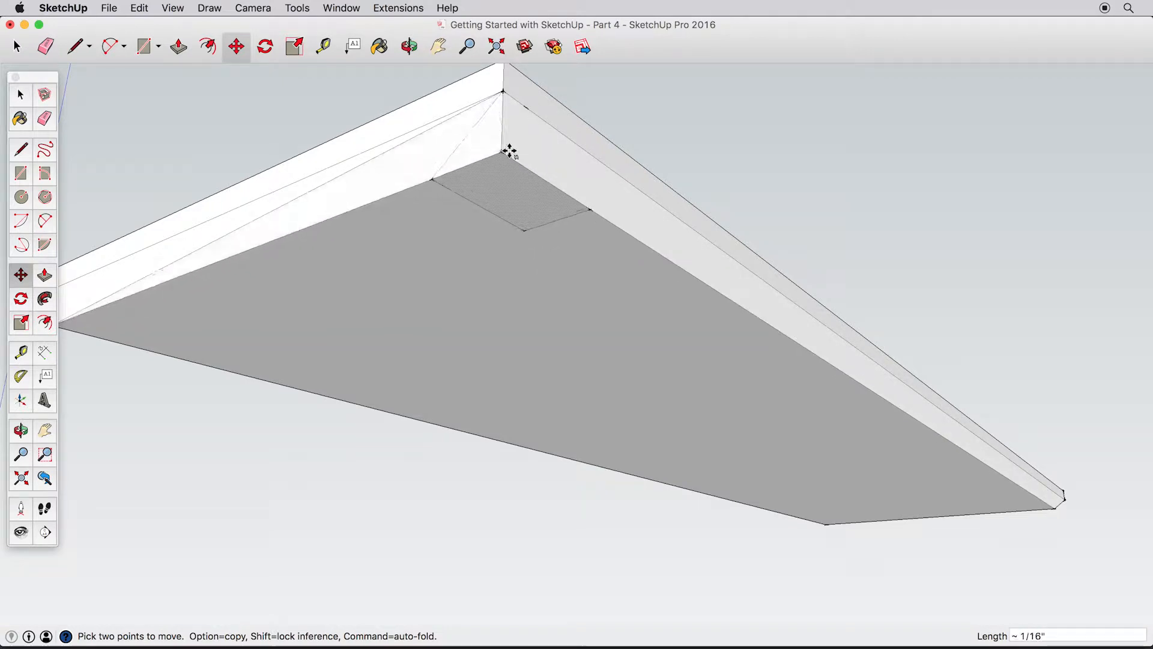
key(Escape)
click(496, 154)
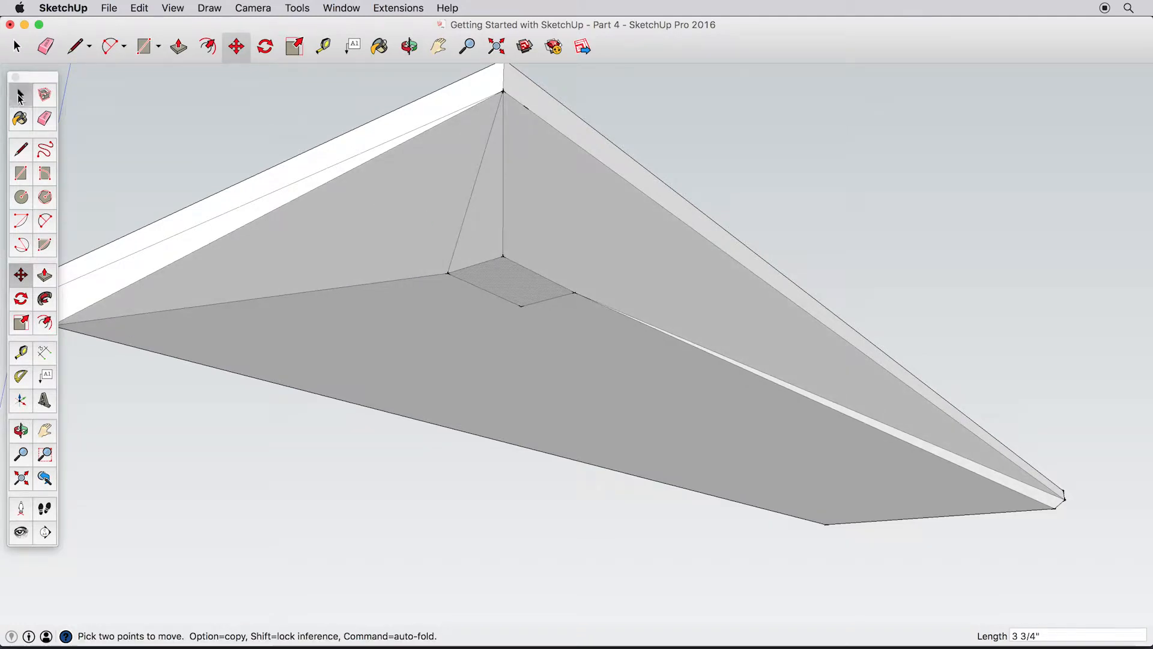
Undo the move and the drawing of the small corner rectangle.
click(20, 97)
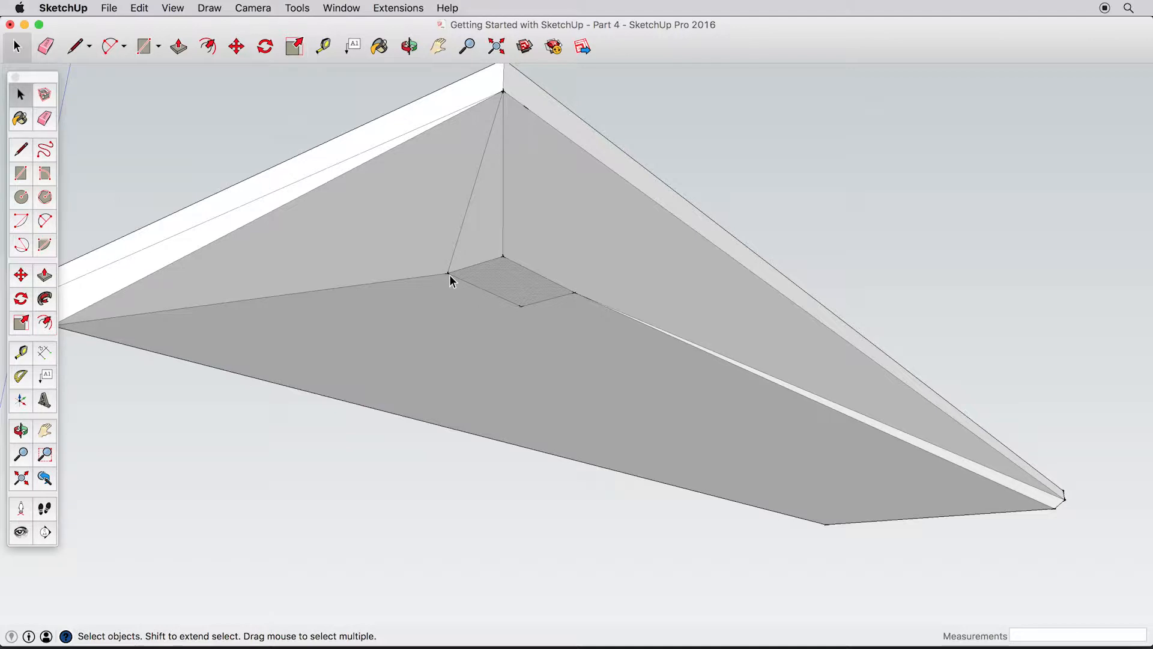
key(super+z)
key(super+z)
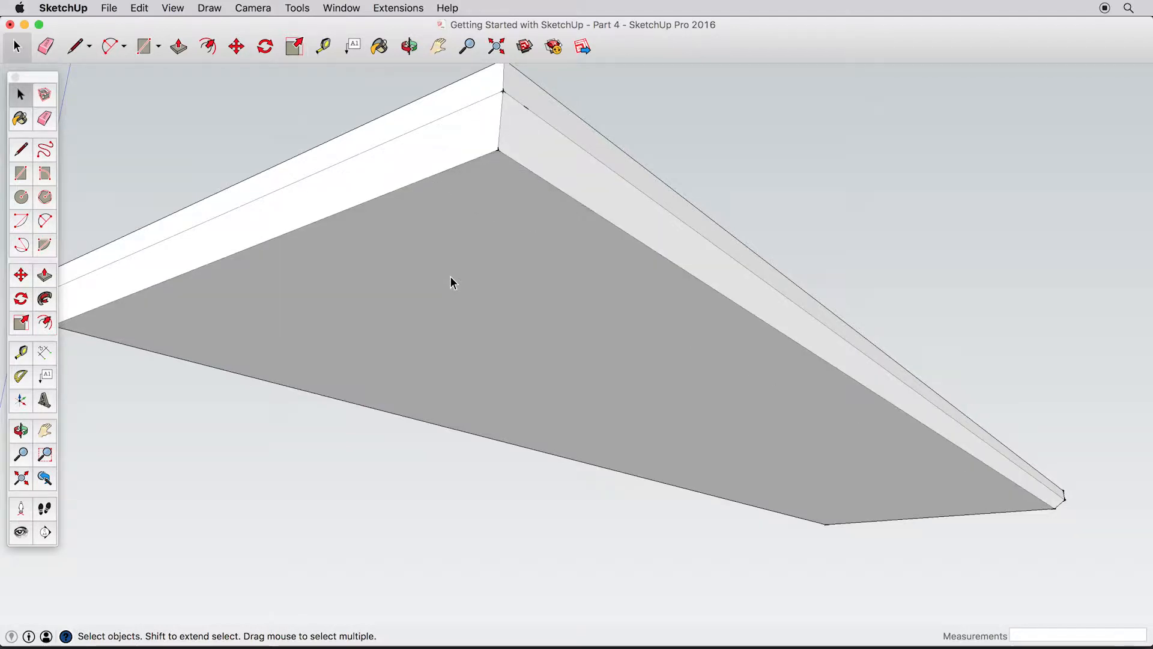
Select all the connected tabletop geometry and make it a group.
triple_click(421, 219)
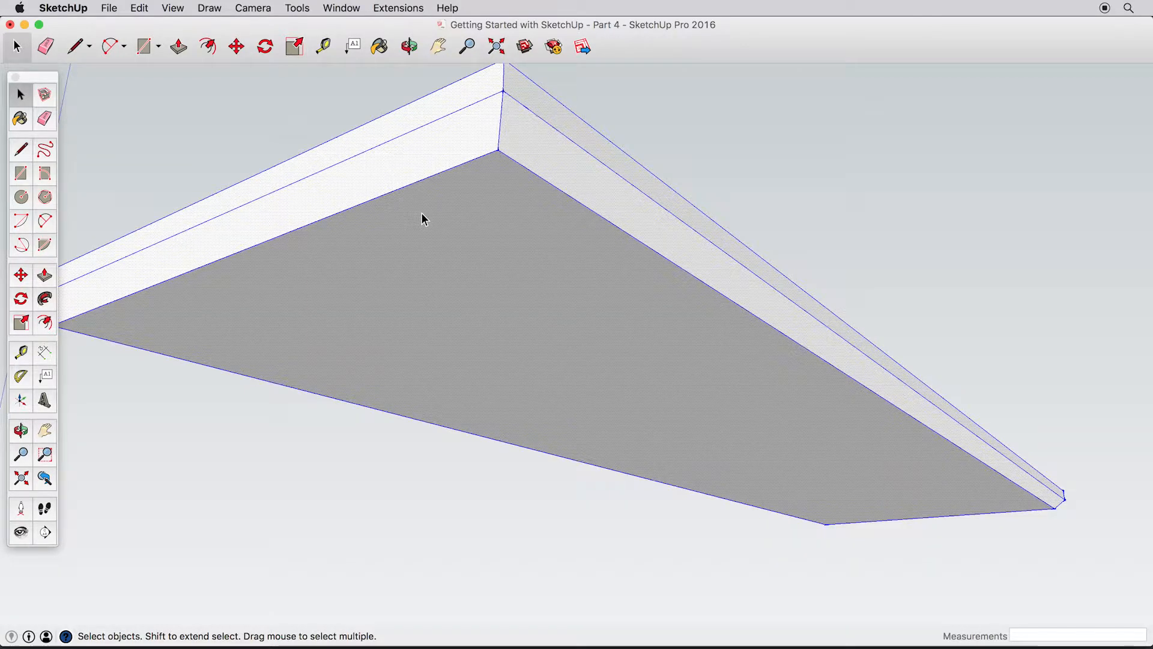
right_click(422, 215)
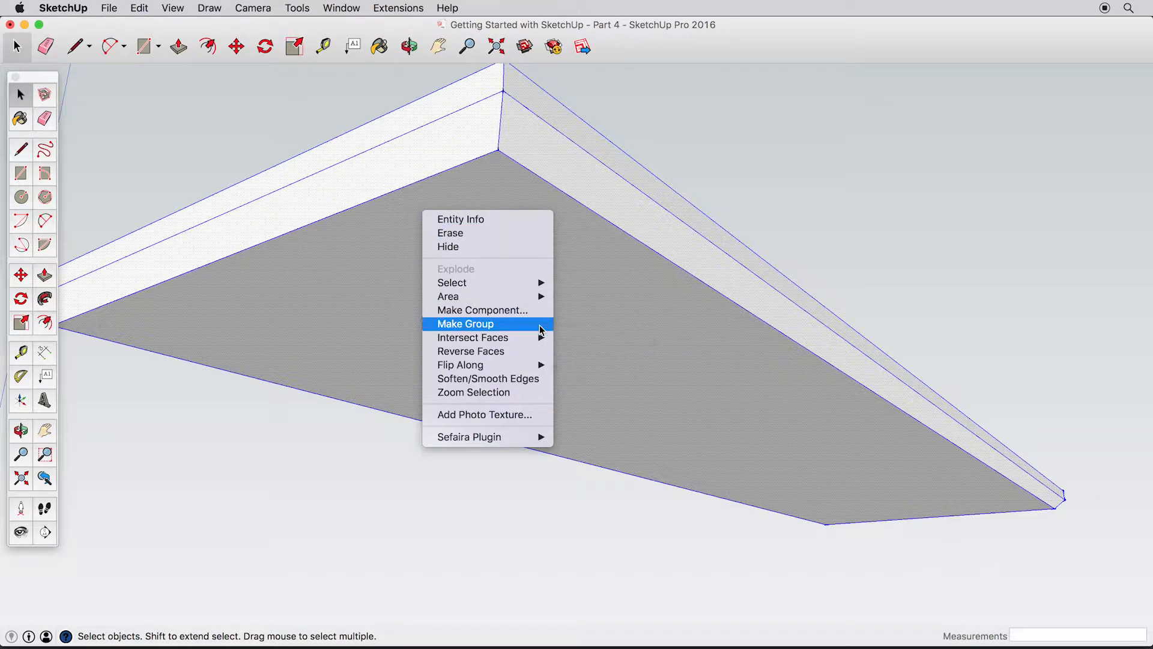
click(539, 325)
Draw a 1" by 2" rectangle on the tabletop's underside, starting at the near corner of the bottom face.
middle_drag(538, 326, 538, 174)
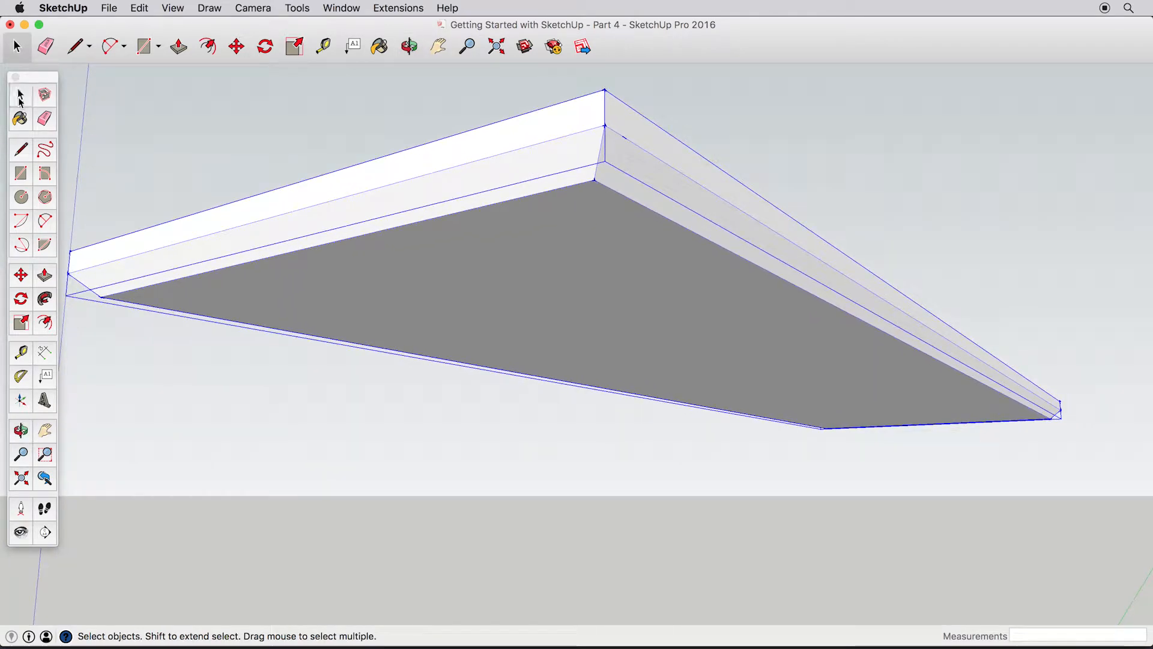
click(138, 185)
key(r)
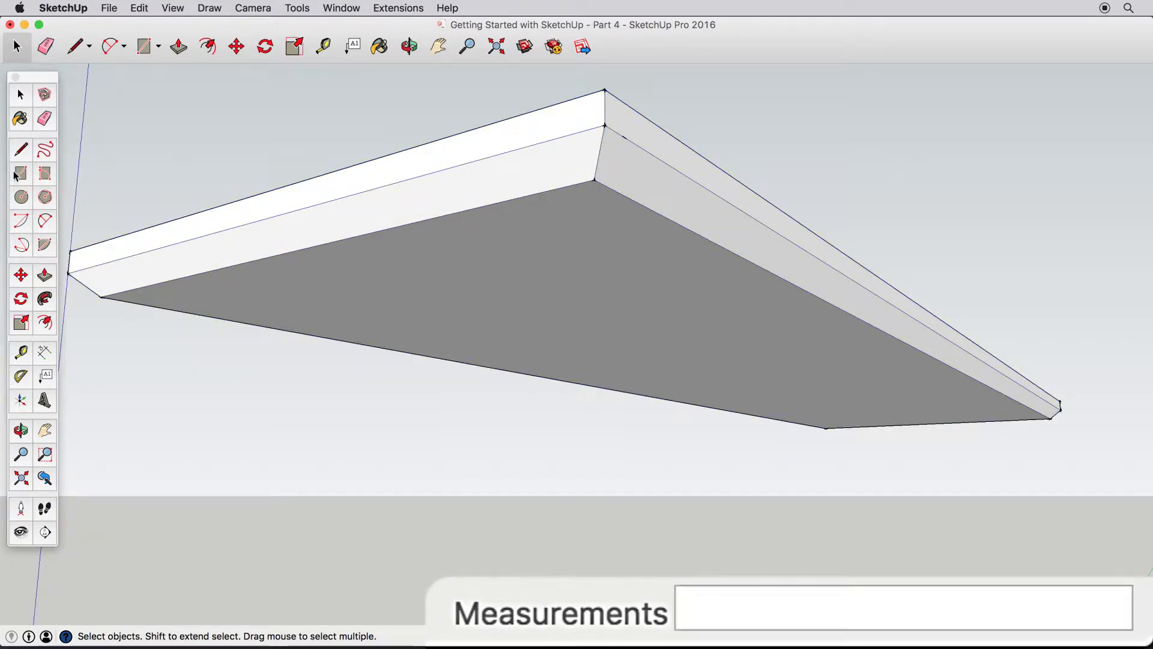
middle_drag(625, 186, 605, 128)
click(586, 146)
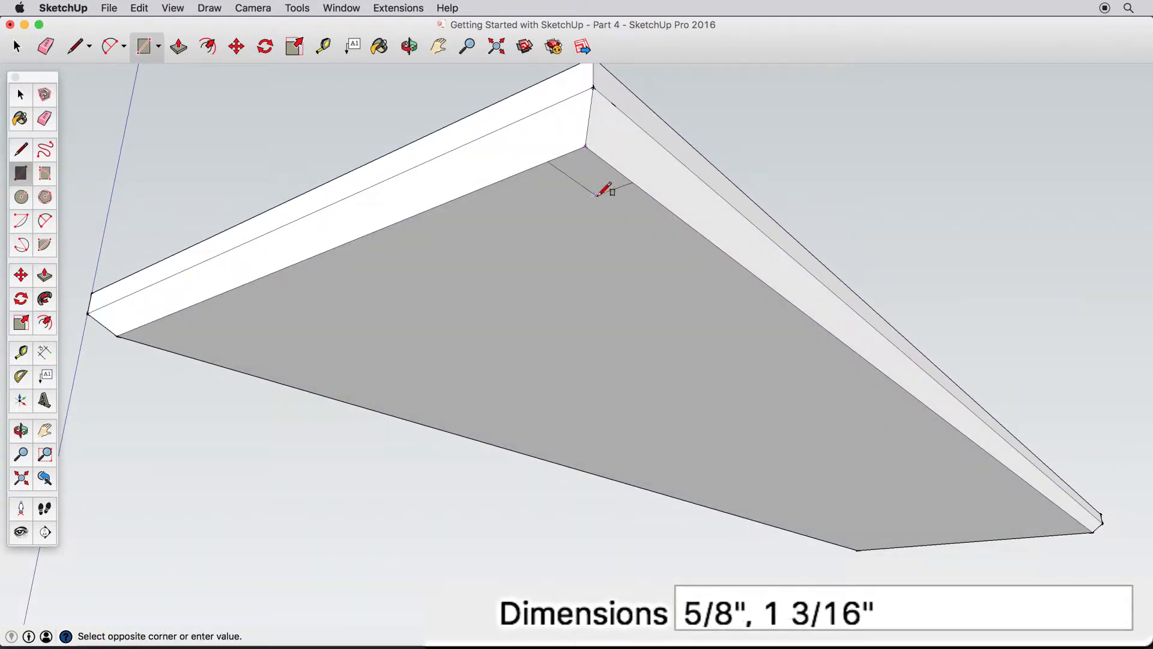
text(1")
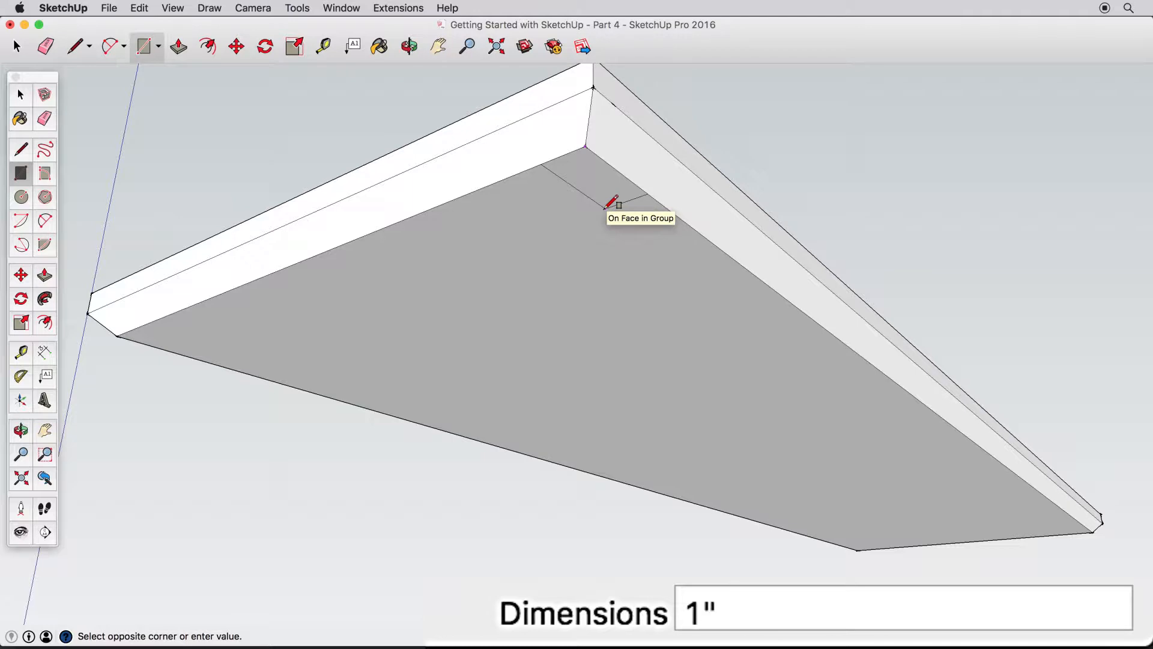
key(Return)
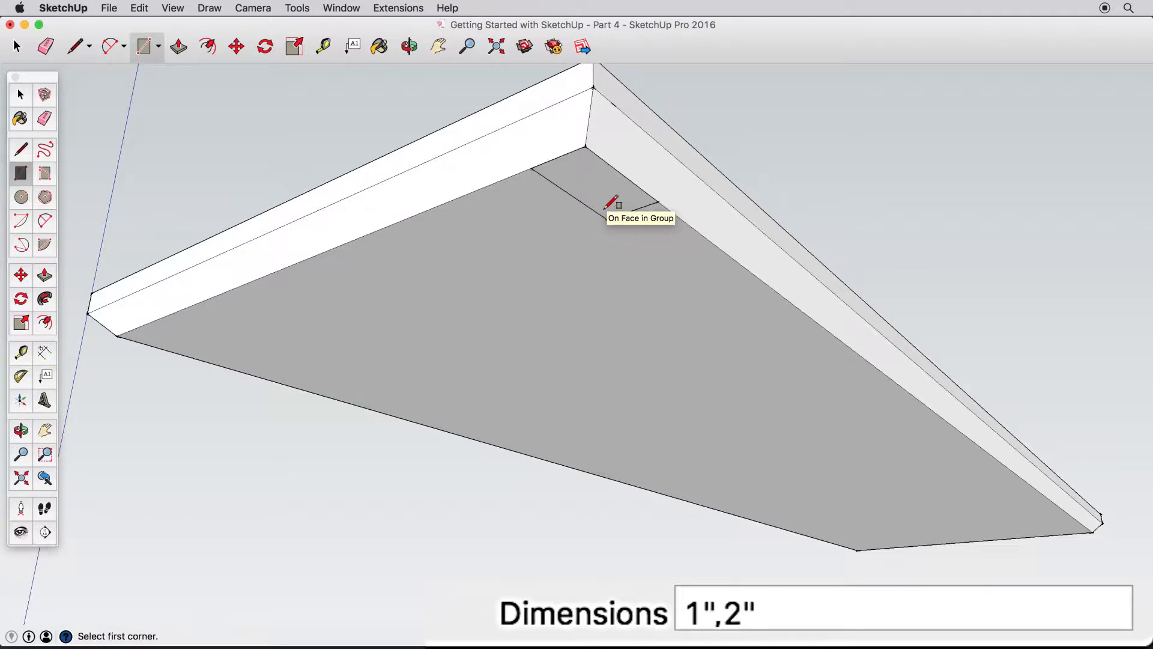
Select the face of the small corner rectangle without selecting the tabletop group.
click(18, 96)
click(20, 274)
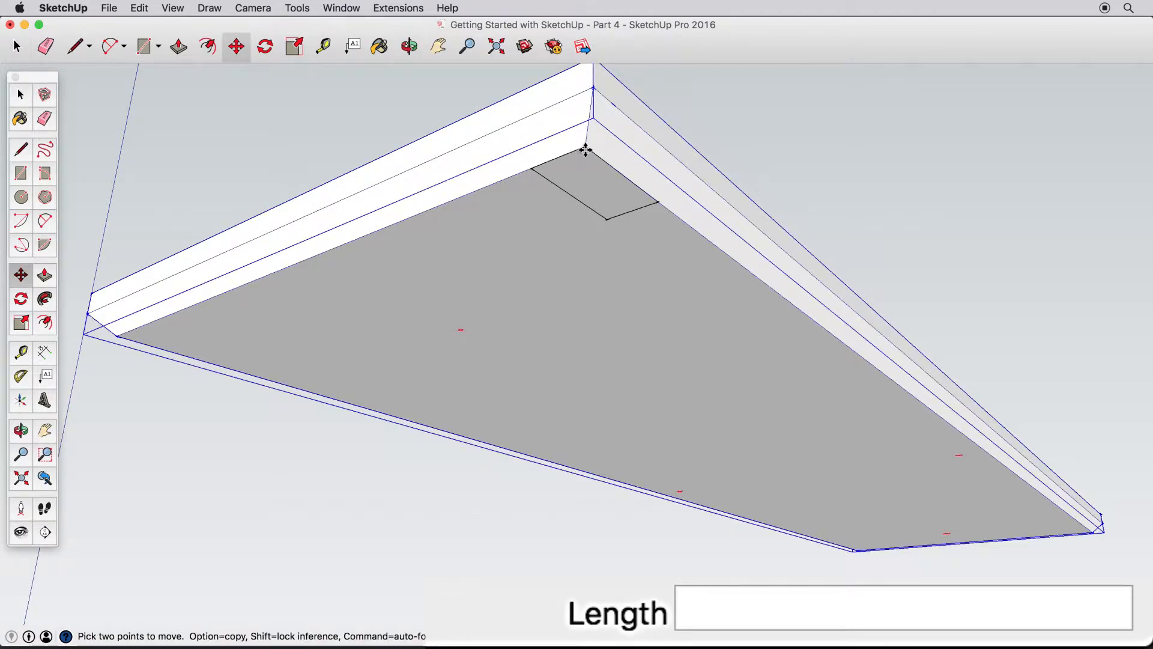
key(space)
click(588, 158)
click(20, 274)
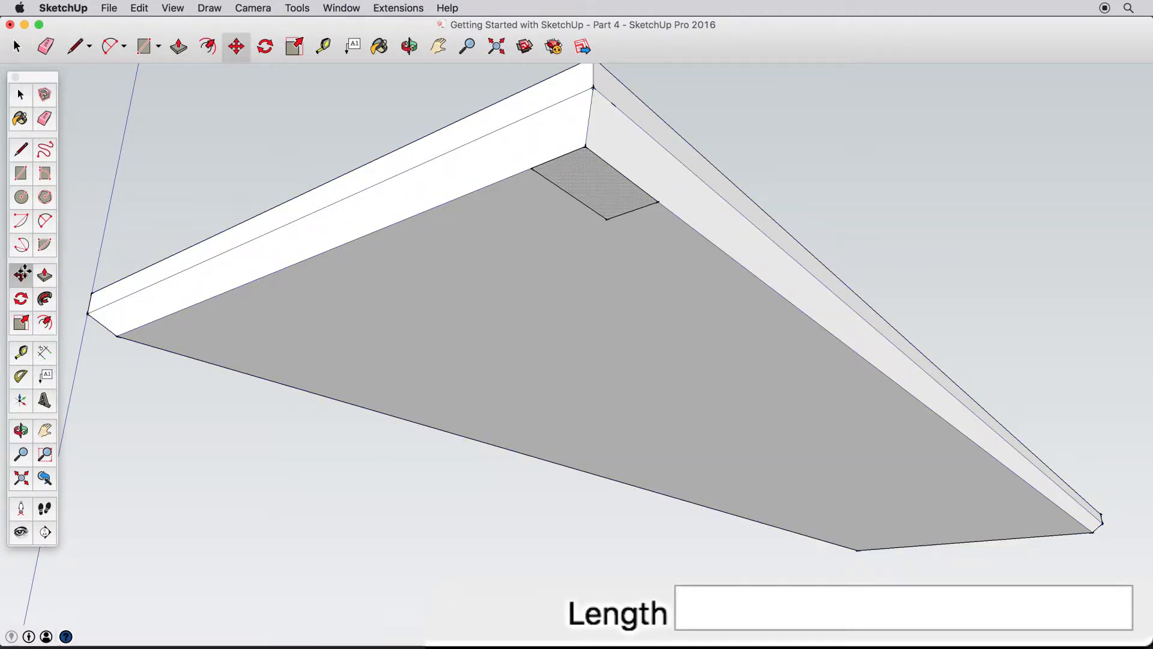
click(588, 149)
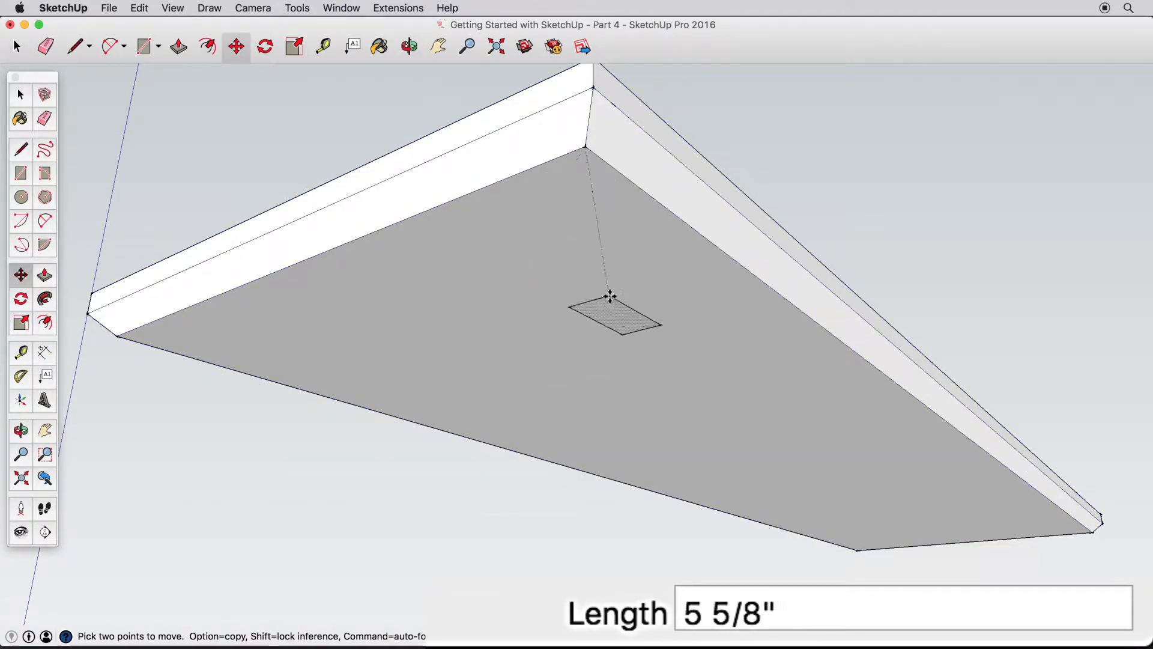
key(Escape)
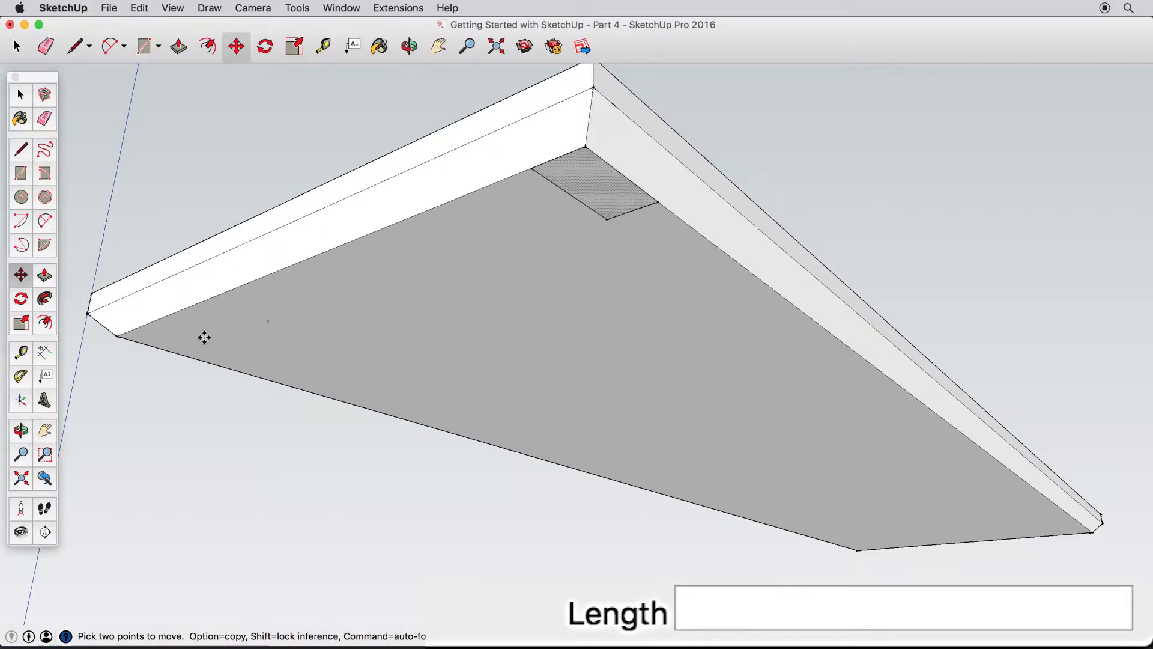
Create two guide lines on the underside, each offset 1" inward from one of the edges meeting at the near corner.
click(18, 352)
click(698, 216)
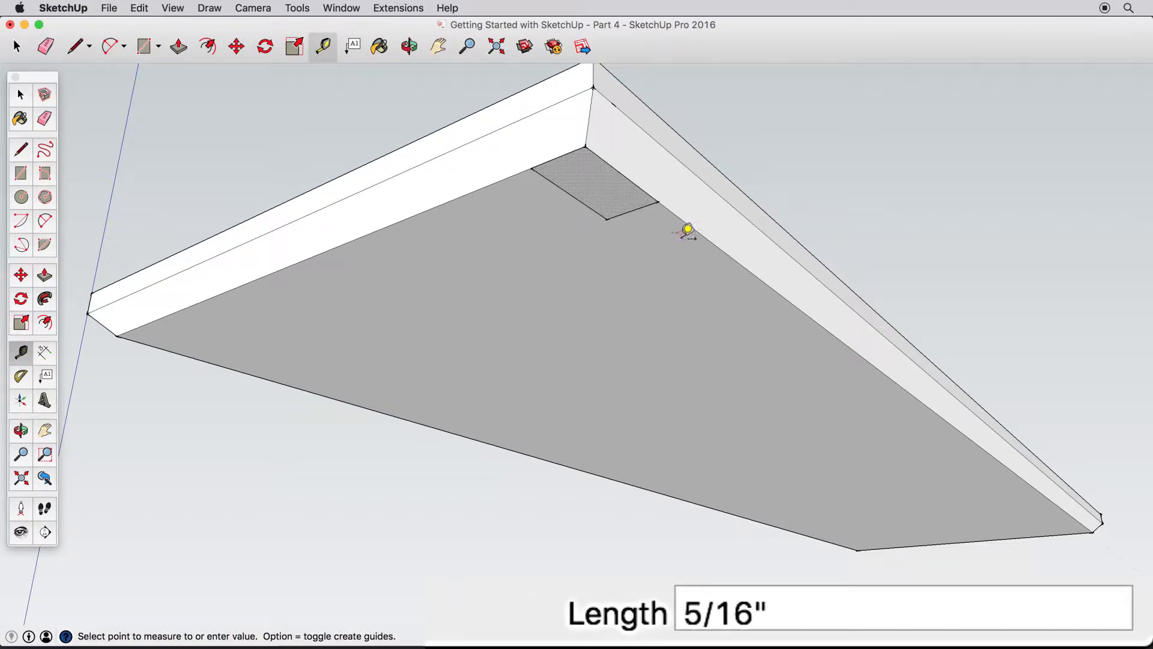
text(1)
key(Return)
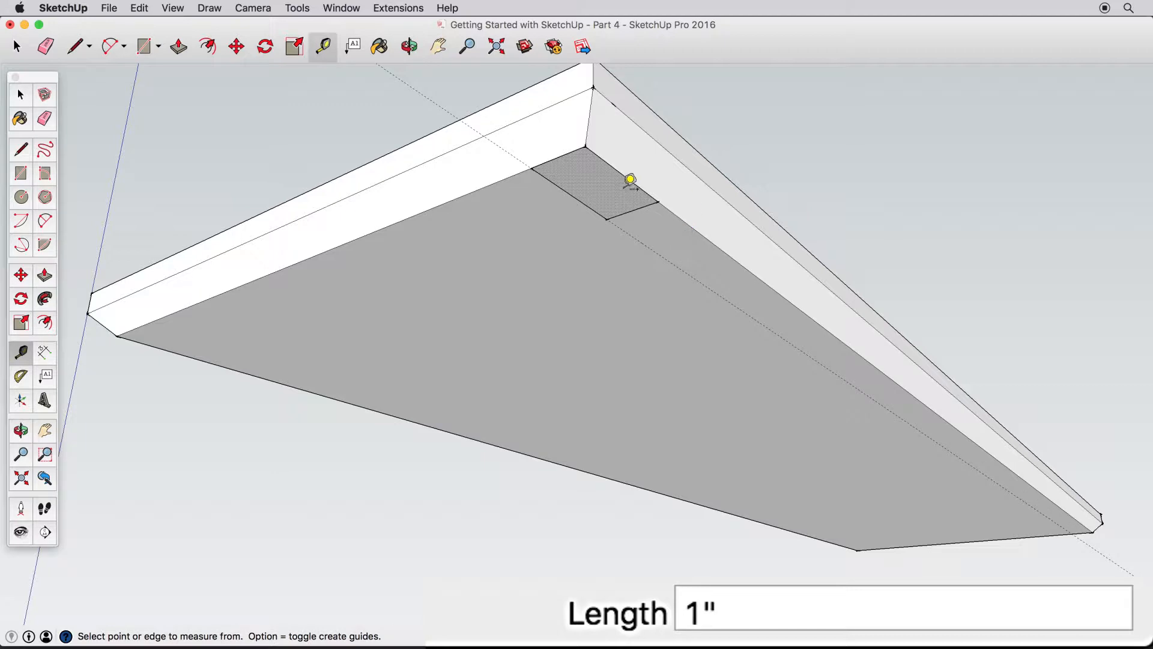
click(473, 183)
text(1)
key(Return)
click(71, 287)
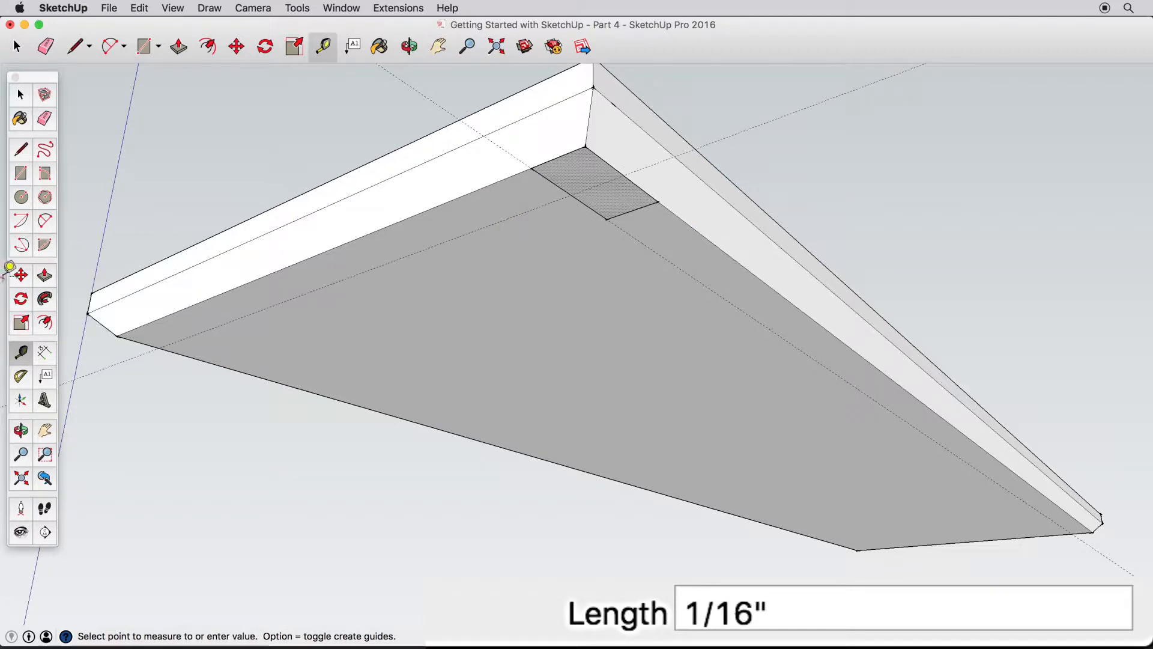
Move the small rectangle from the underside's near corner to the intersection of the two guide lines.
key(m)
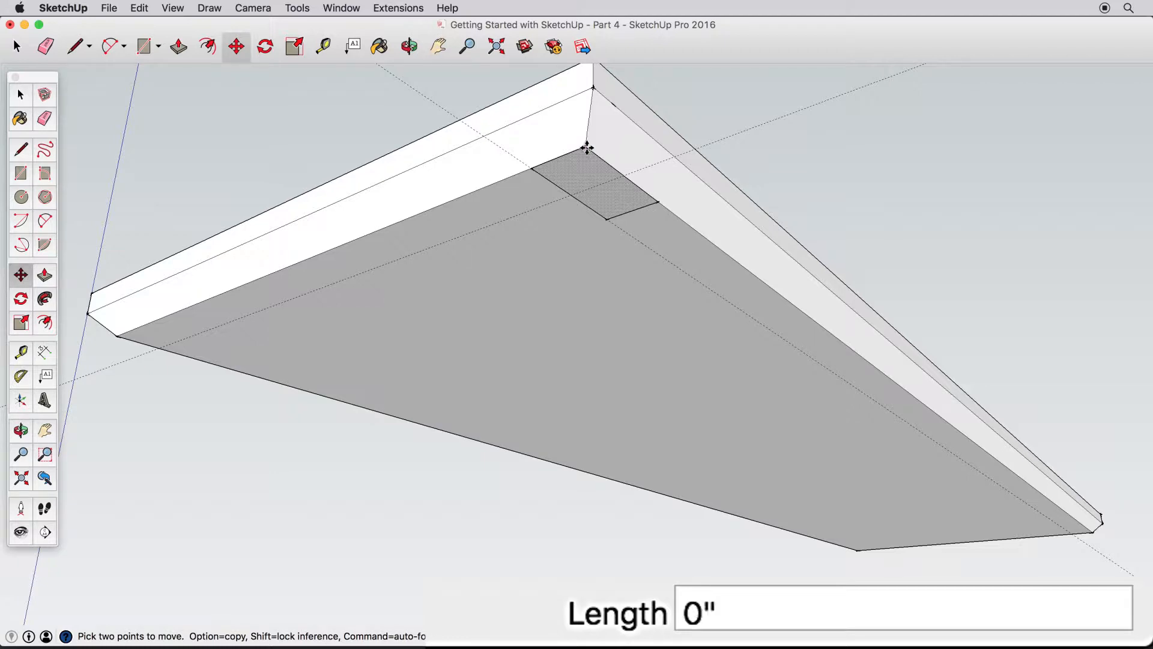
click(587, 147)
click(572, 194)
Extrude the small rectangle 37" downward with Push/Pull to form the table leg.
middle_drag(572, 194, 600, 237)
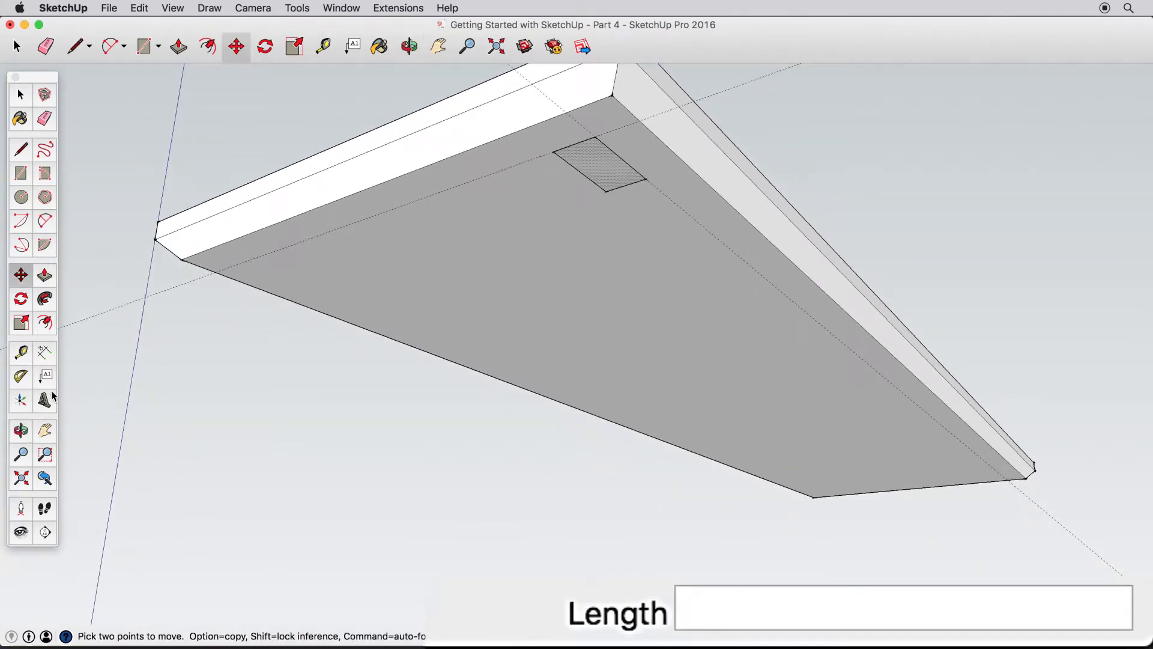
click(46, 276)
click(601, 183)
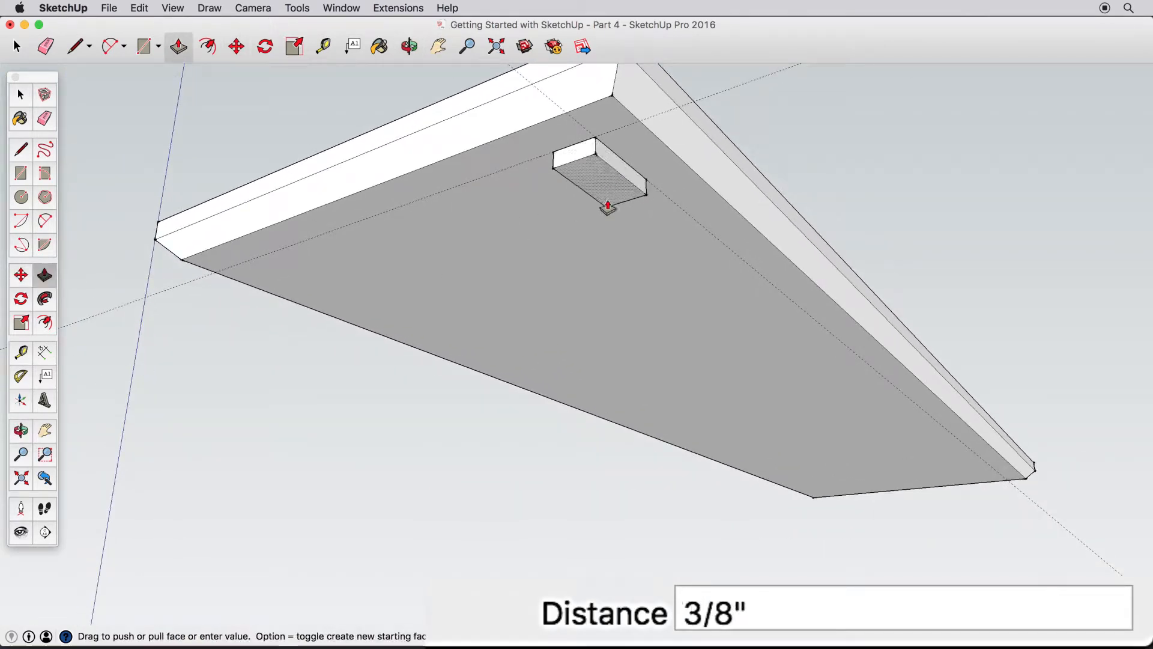
text(3)
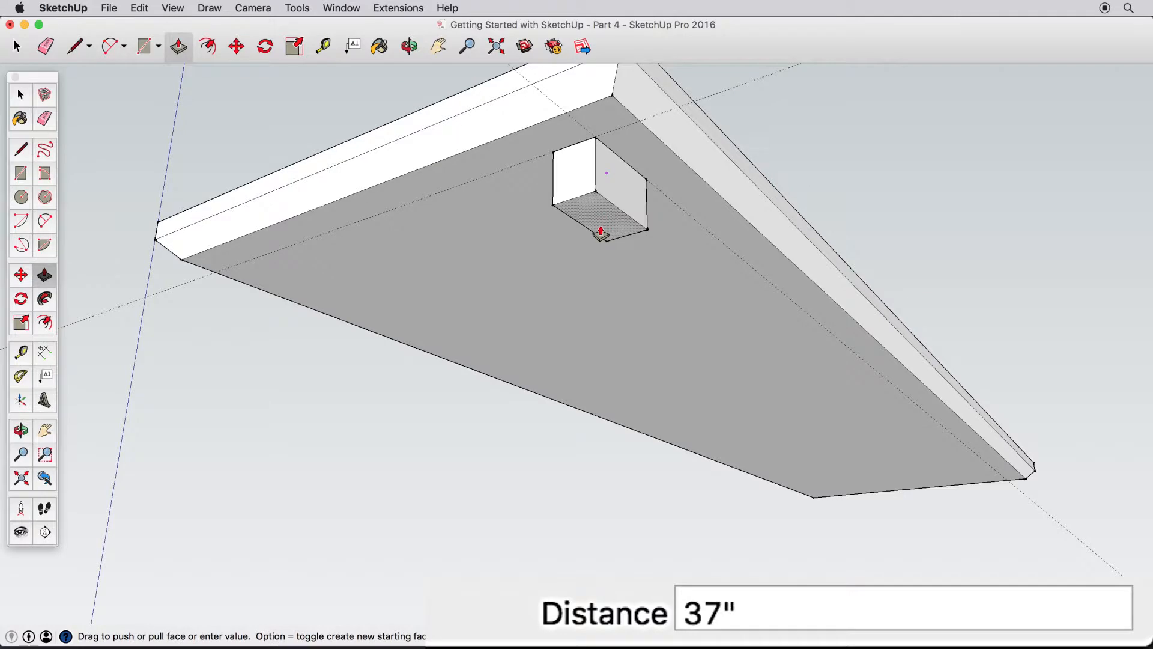
text(7)
key(Return)
Select all the leg geometry and make it a component named Table Leg, replacing the selection.
key(space)
middle_drag(521, 242, 539, 289)
click(540, 289)
right_click(540, 289)
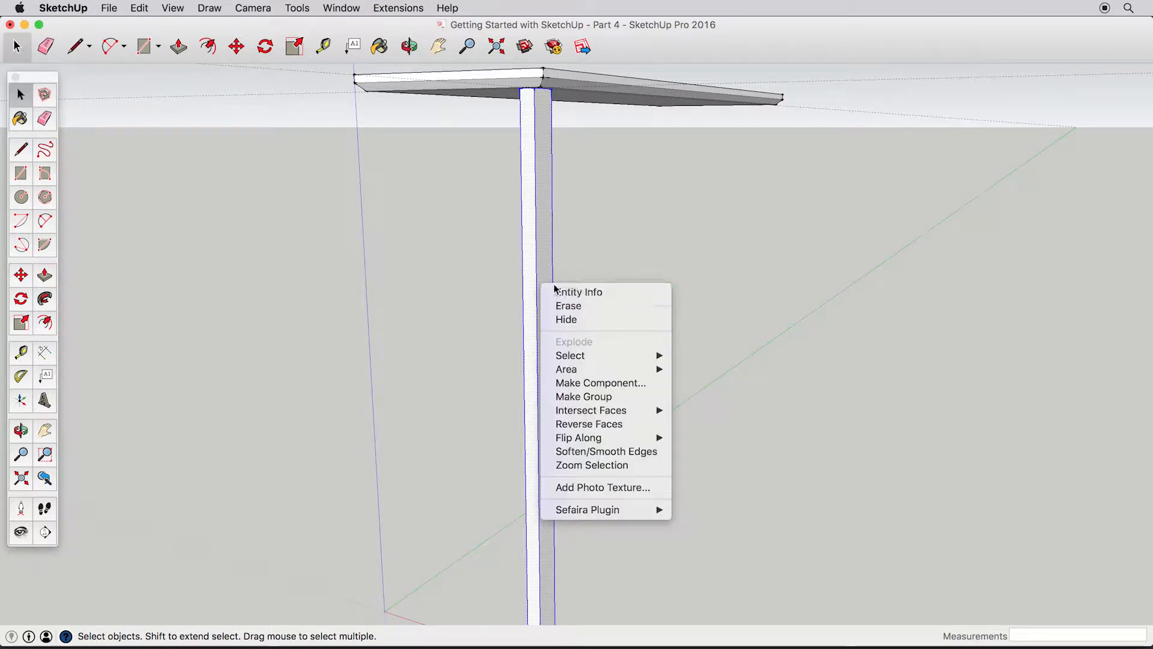
click(600, 383)
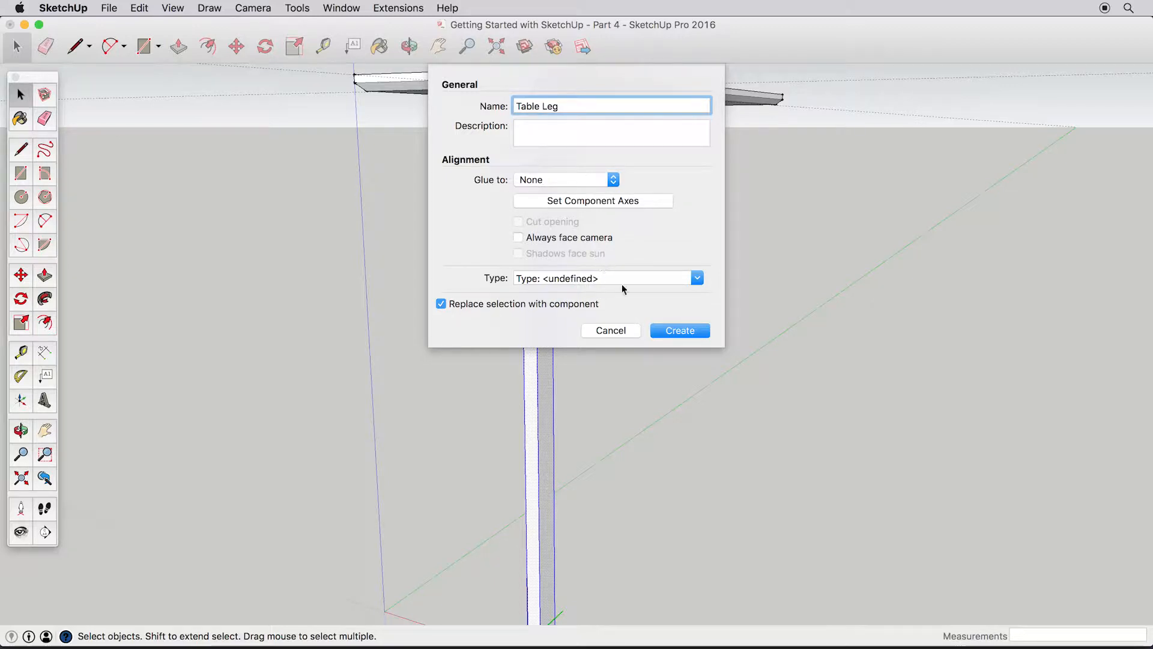
click(668, 331)
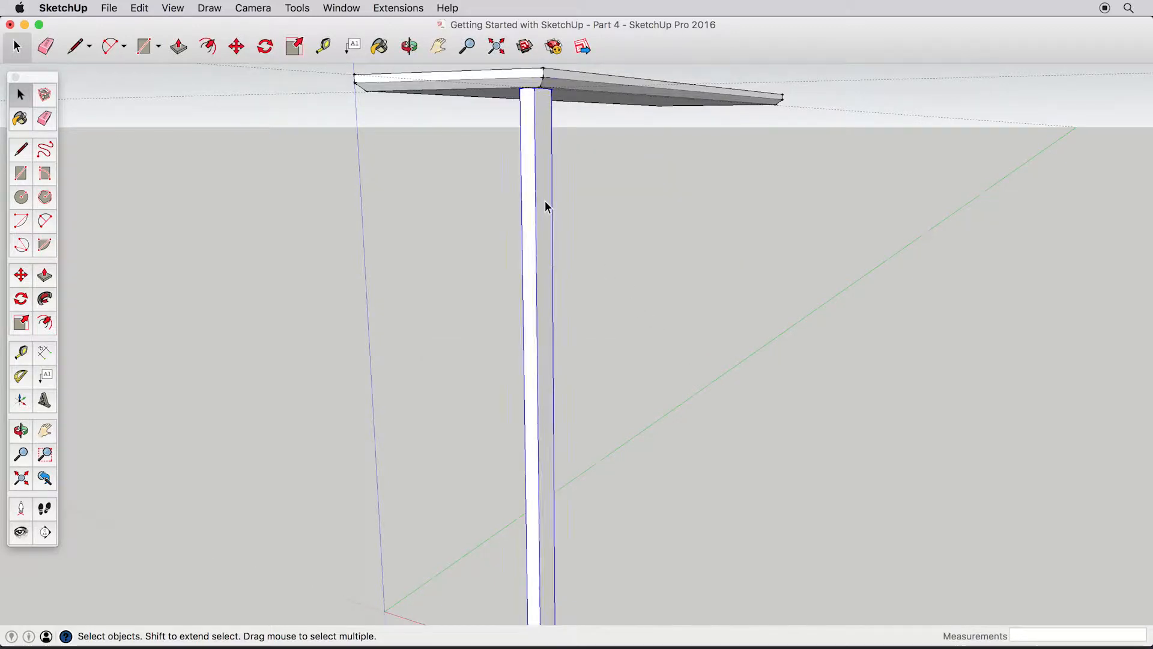
Select the tabletop group, and try Push/Pull on the leg component without opening it for editing.
click(569, 202)
middle_drag(576, 181, 546, 220)
scroll(545, 220, down, 4)
shift+middle_drag(467, 279, 510, 249)
scroll(459, 235, up, 4)
drag(511, 249, 489, 237)
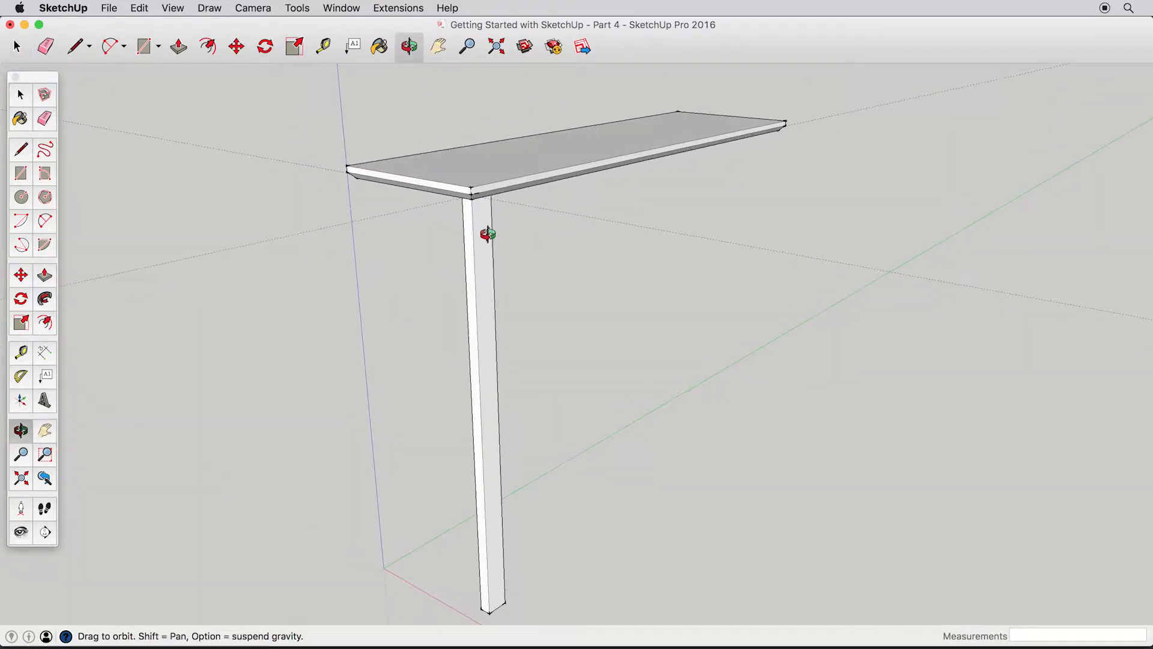
key(space)
triple_click(488, 161)
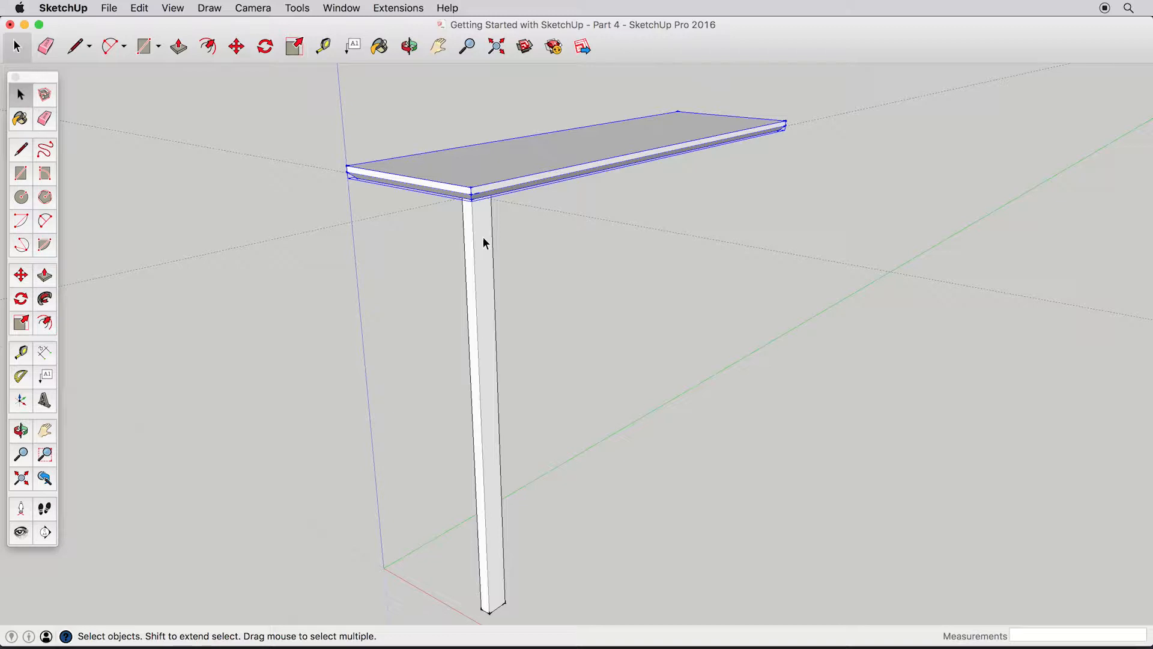
click(53, 277)
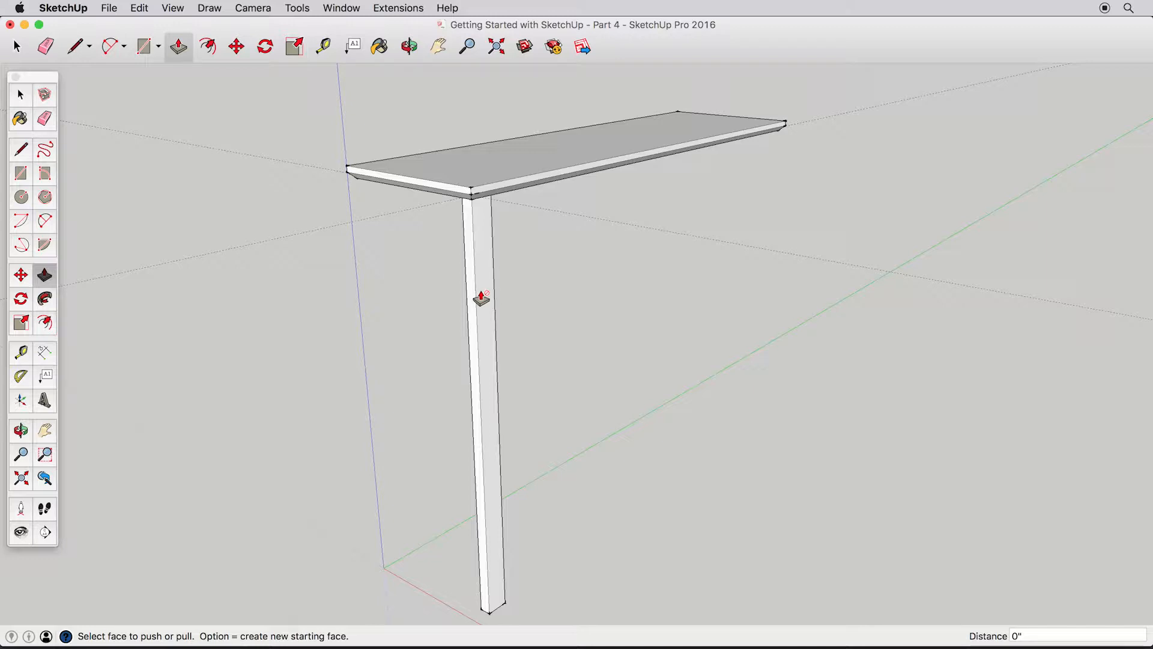
click(24, 99)
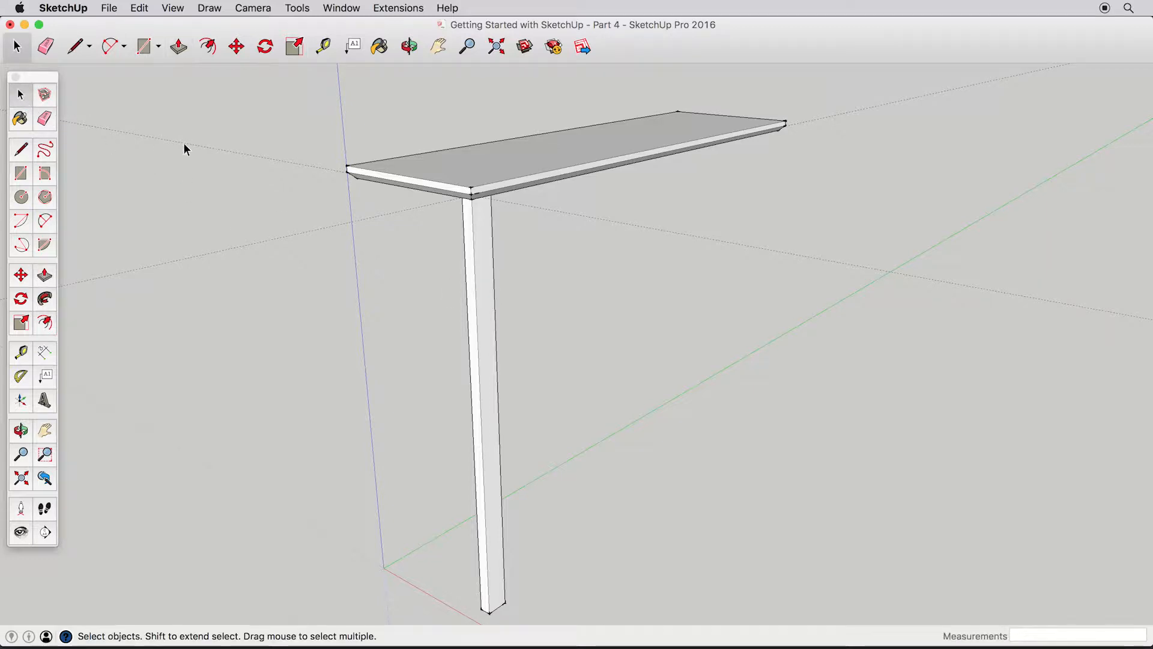
Open the tabletop group and the leg component for editing in turn, closing each one again.
middle_drag(391, 164, 438, 192)
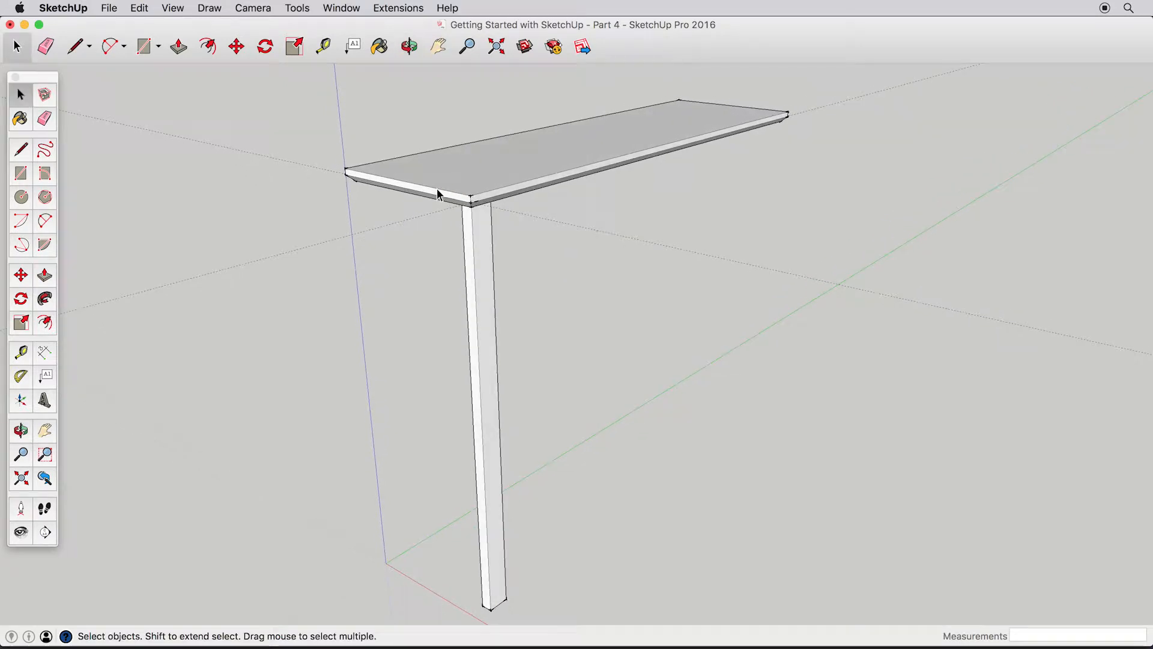
double_click(514, 160)
middle_drag(514, 160, 509, 182)
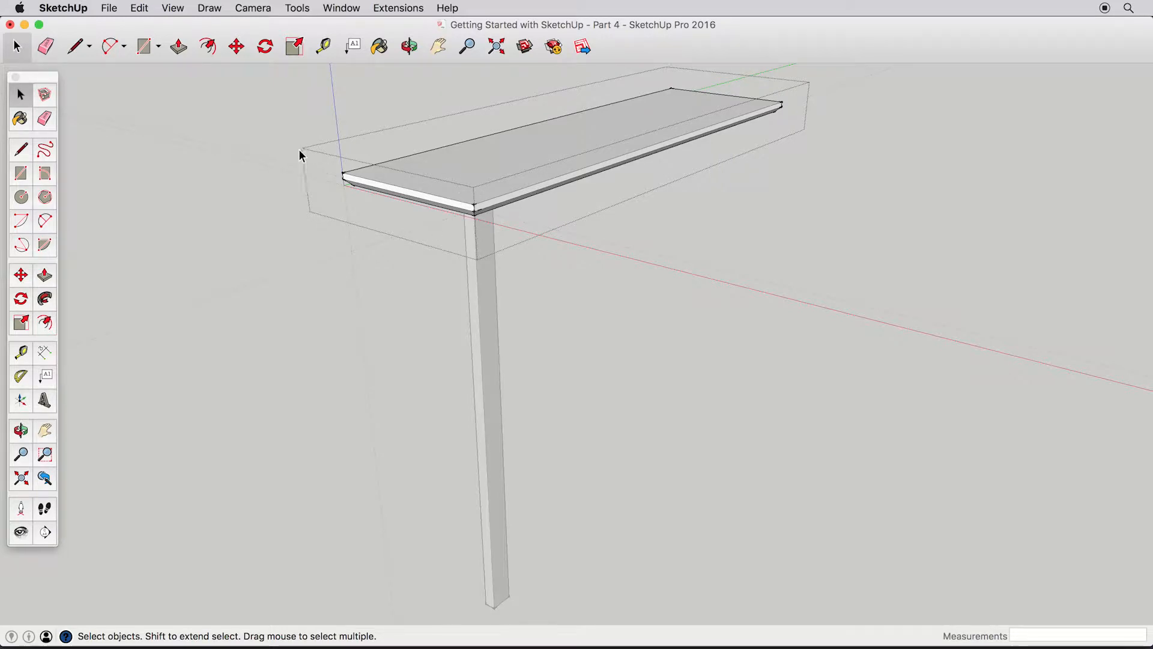
click(716, 218)
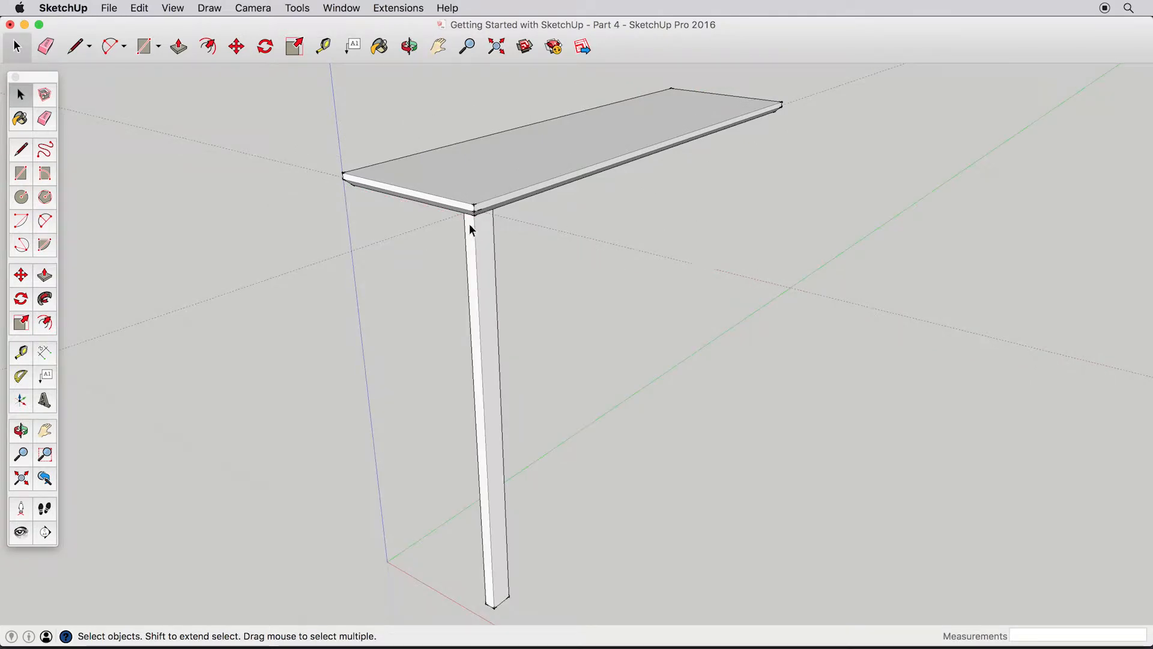
middle_drag(540, 218, 505, 217)
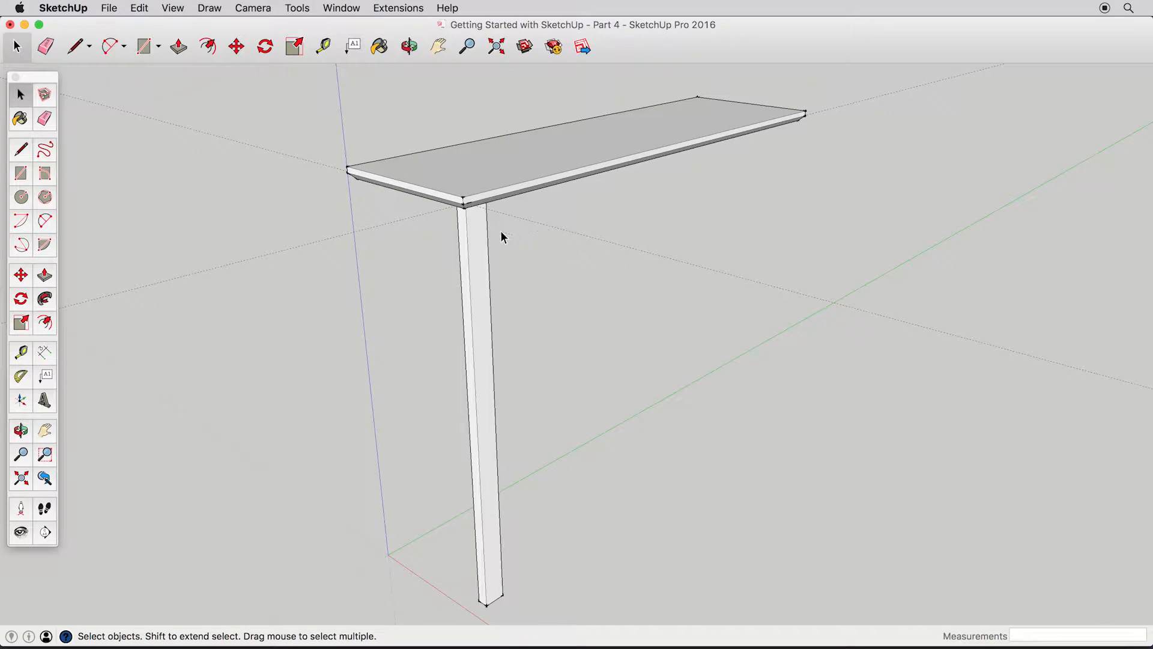
double_click(481, 258)
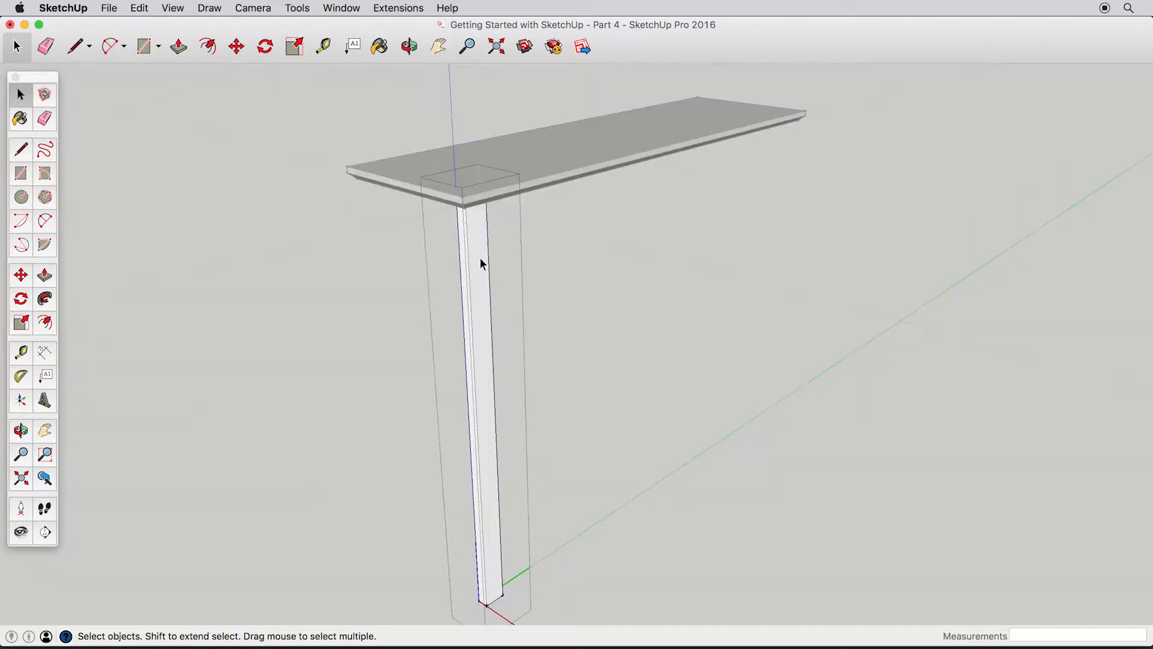
middle_drag(481, 263, 500, 252)
click(596, 263)
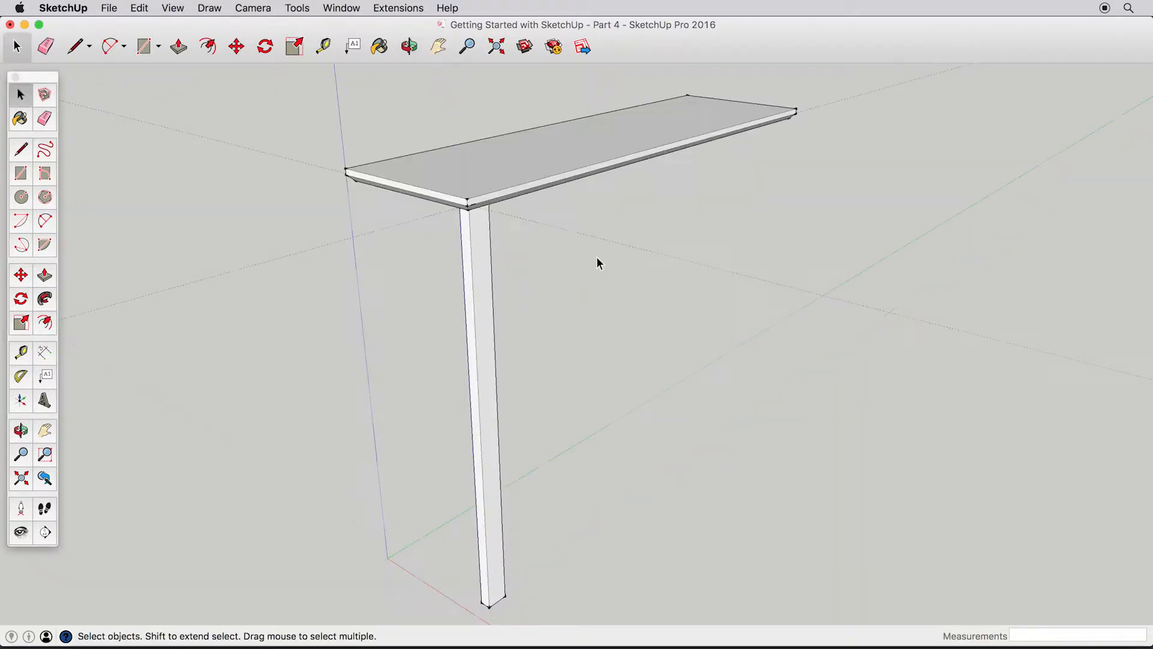
double_click(528, 164)
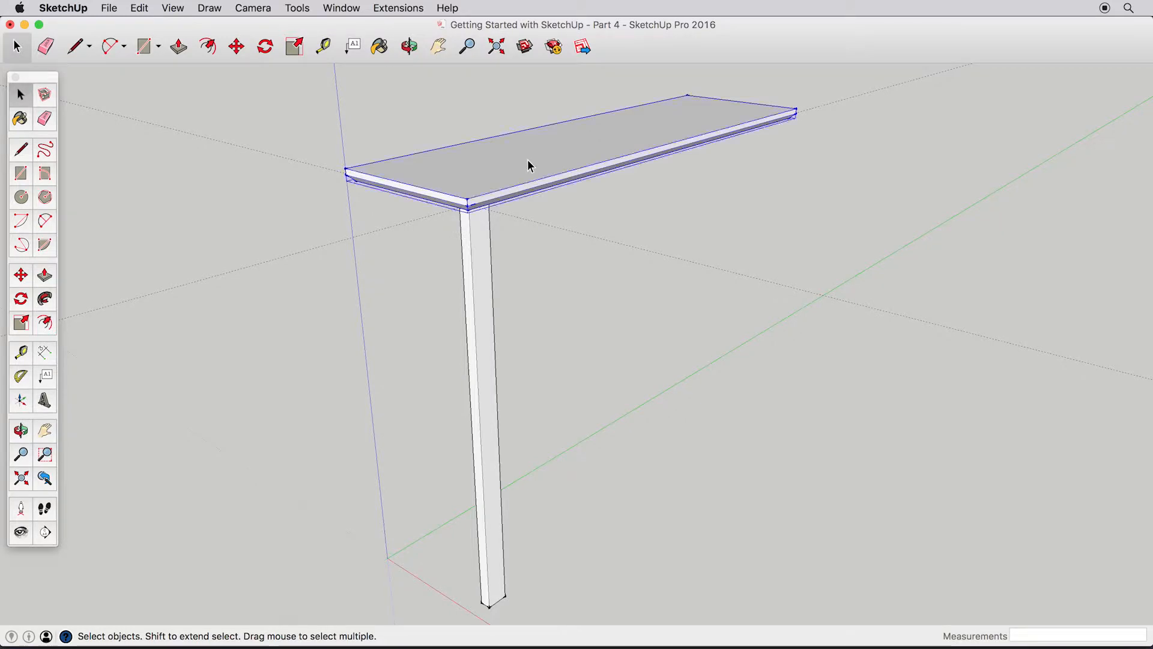
click(708, 219)
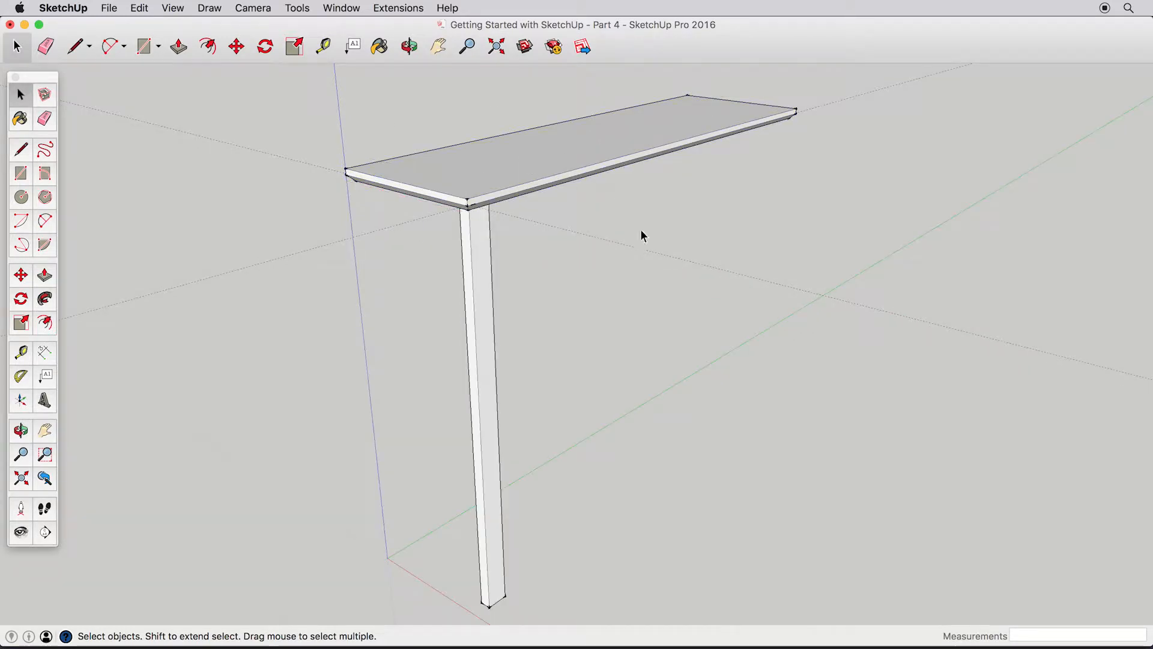
double_click(481, 277)
click(575, 269)
Open the tabletop group for editing and draw a rectangle on its top face, starting on the front long edge.
double_click(510, 163)
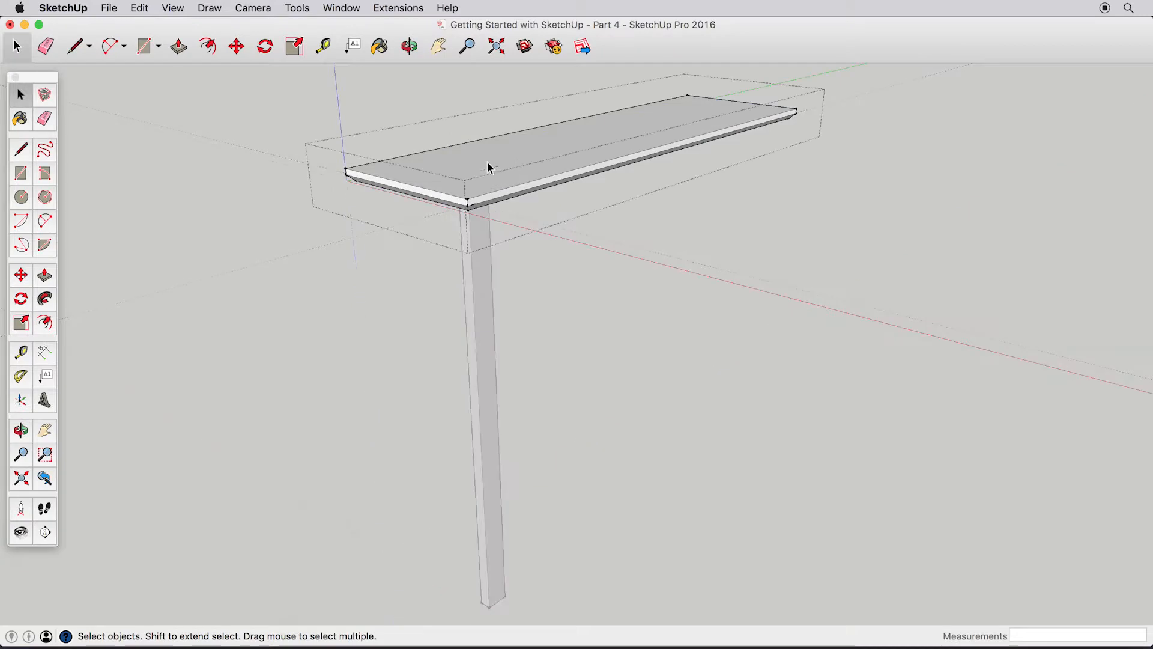
click(20, 173)
click(522, 182)
click(557, 141)
Raise the tabletop's top face around the new rectangle with Push/Pull, leaving the rectangle as a recessed notch.
click(45, 275)
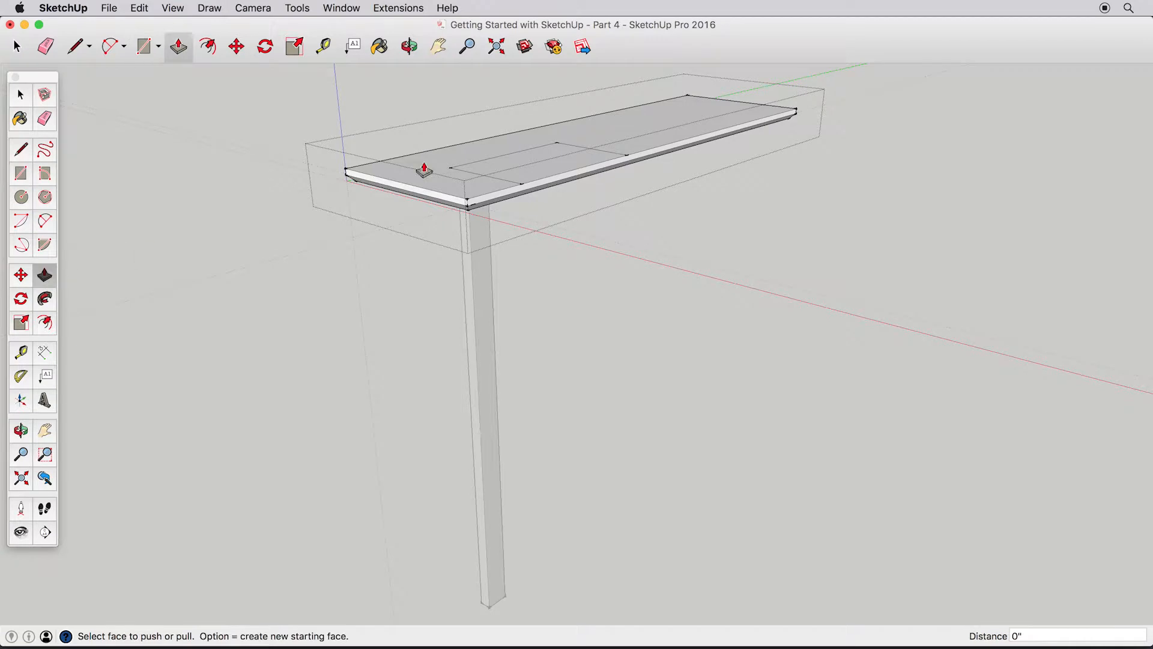
click(637, 135)
click(630, 108)
Push/Pull the notch's side face and the tabletop's front face inside the group, and close the group.
click(612, 137)
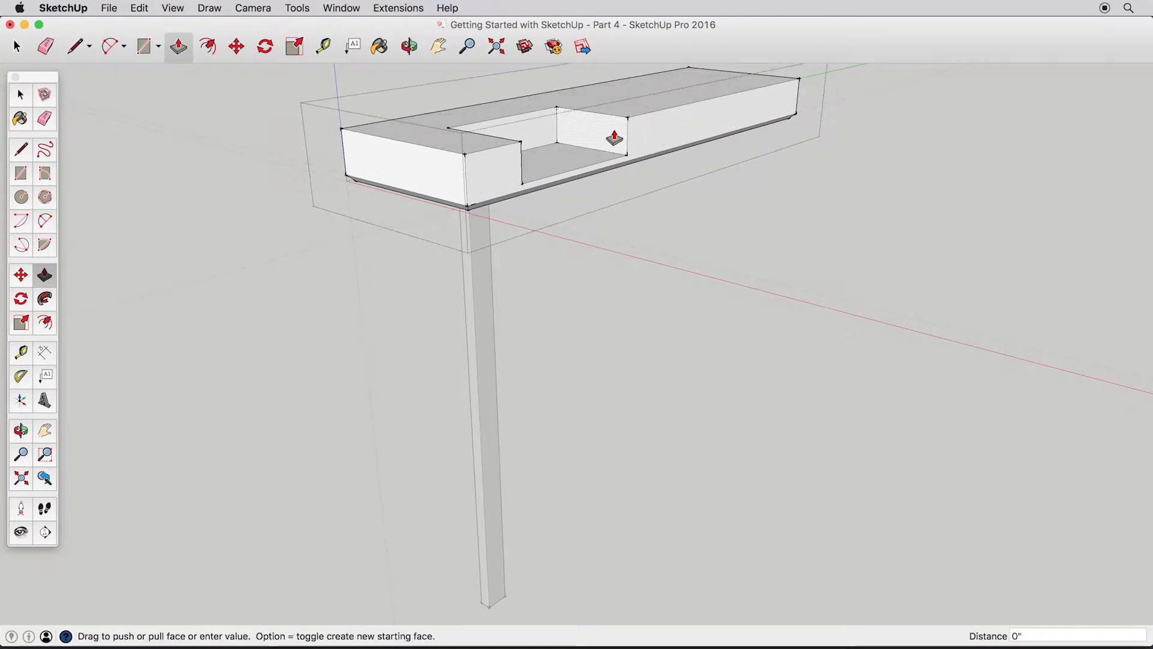
click(666, 120)
click(602, 127)
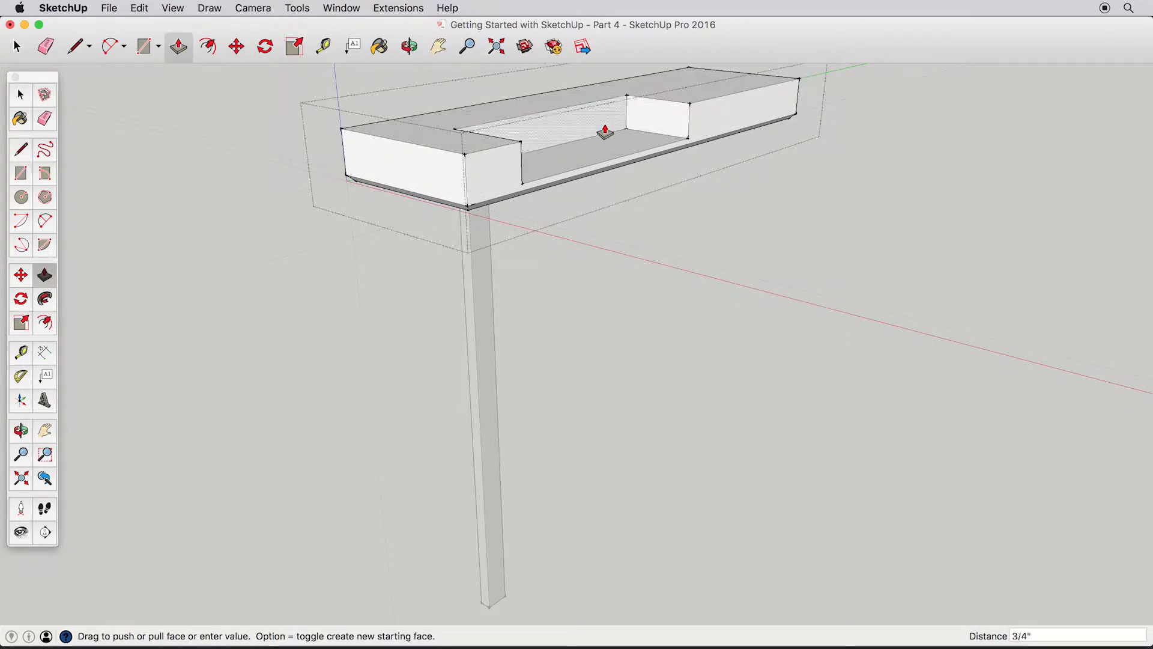
click(625, 137)
click(507, 179)
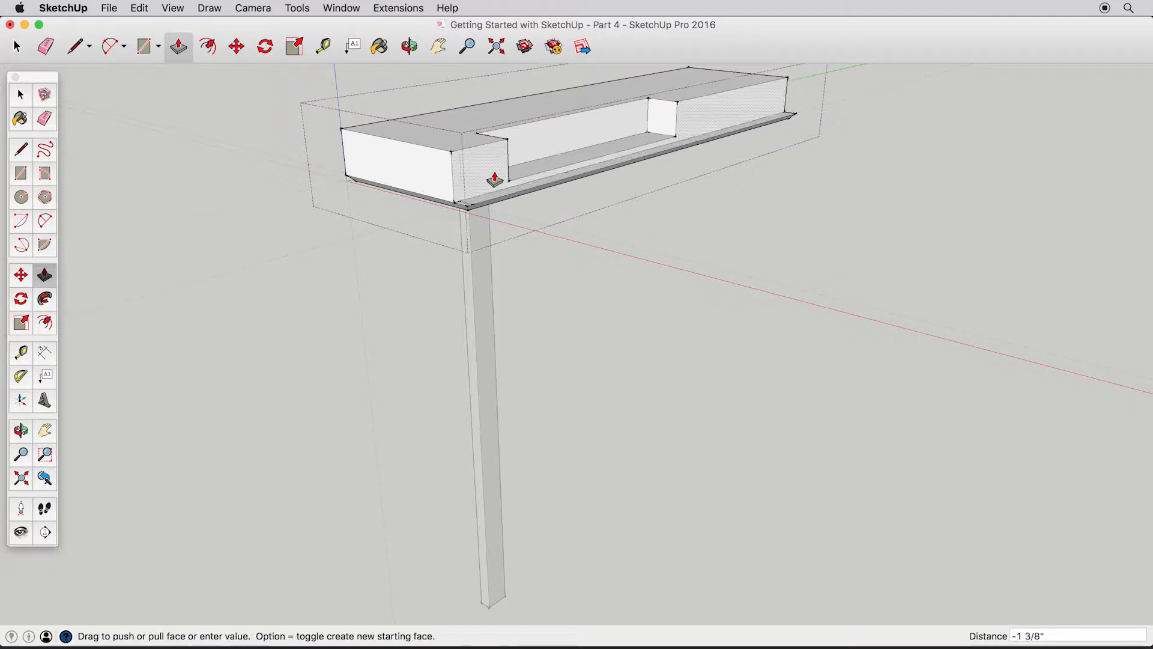
click(487, 180)
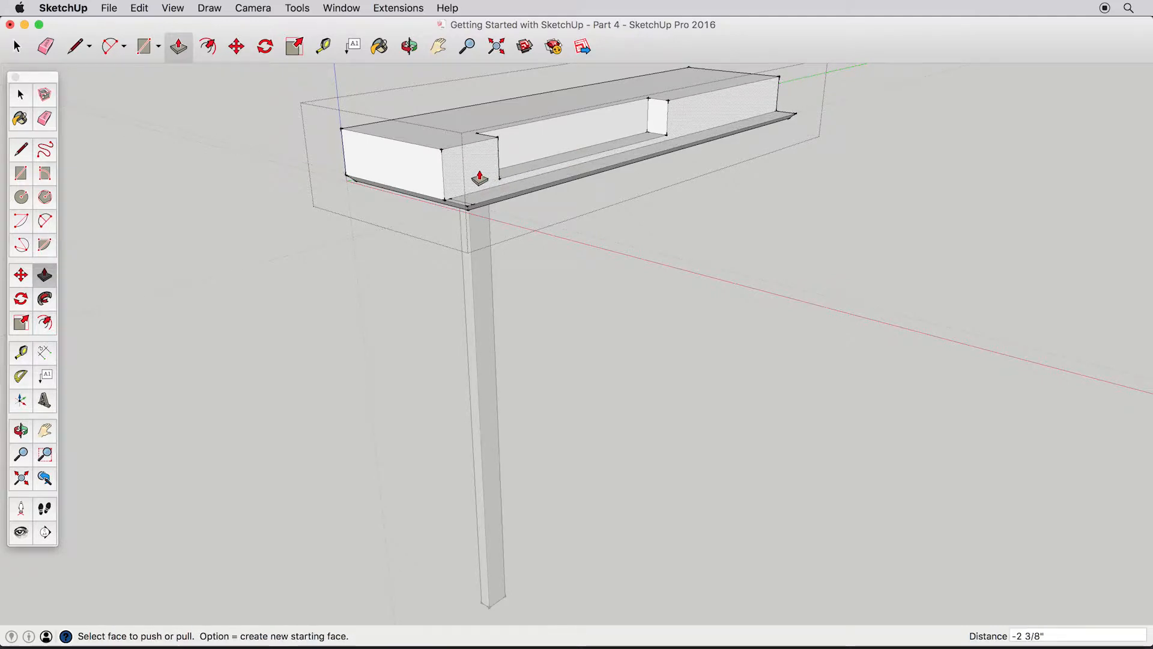
key(space)
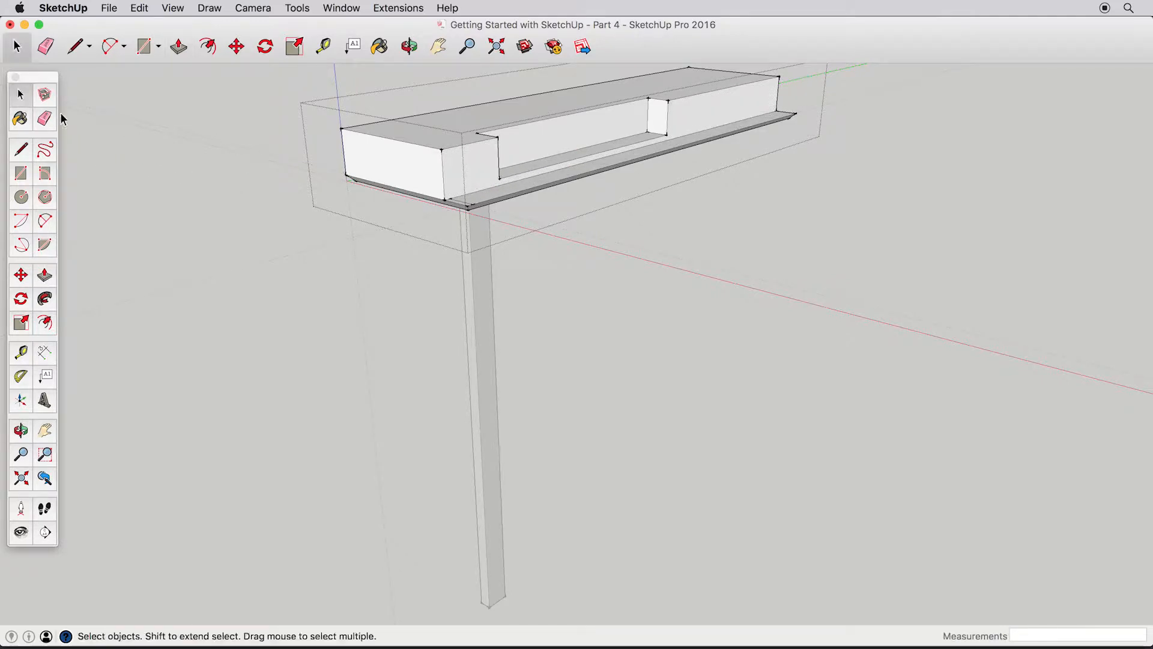
click(629, 289)
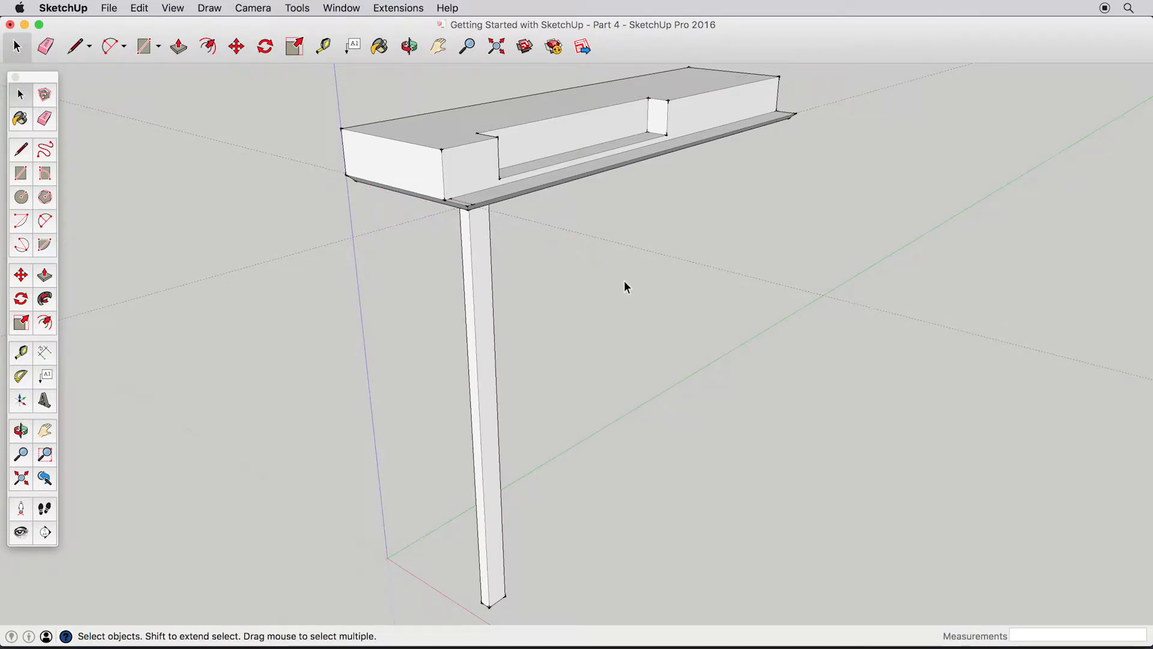
Undo the edits inside the tabletop group back to the plain bevelled slab, and close the group.
key(super+z)
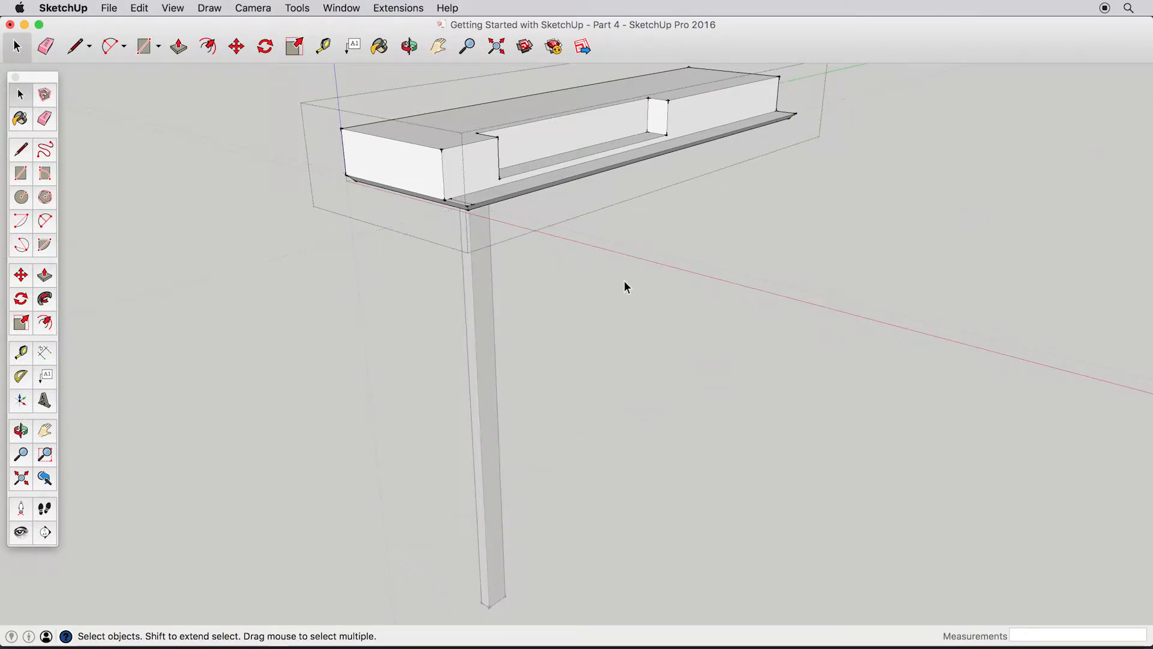
key(super+z)
key(super+z)
key(super+z)
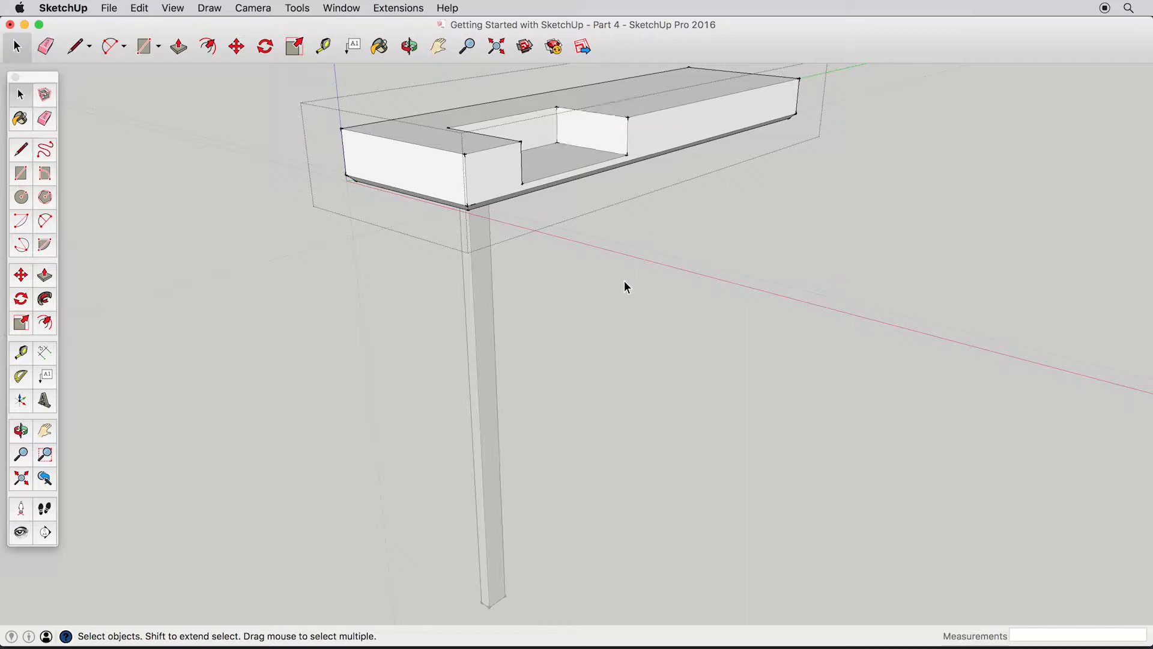
key(super+z)
key(super+z)
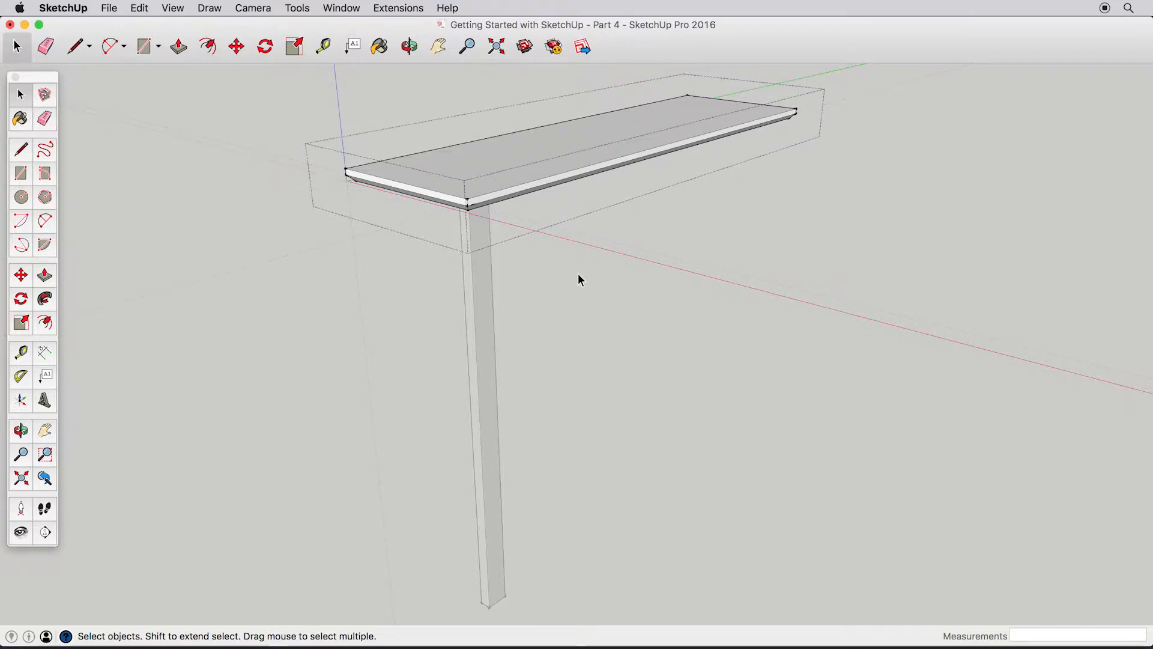
click(577, 273)
Place a guide line with the Tape Measure on the tabletop's underside, 1" in from the long edge opposite the leg.
middle_drag(527, 307, 546, 257)
middle_drag(460, 298, 549, 164)
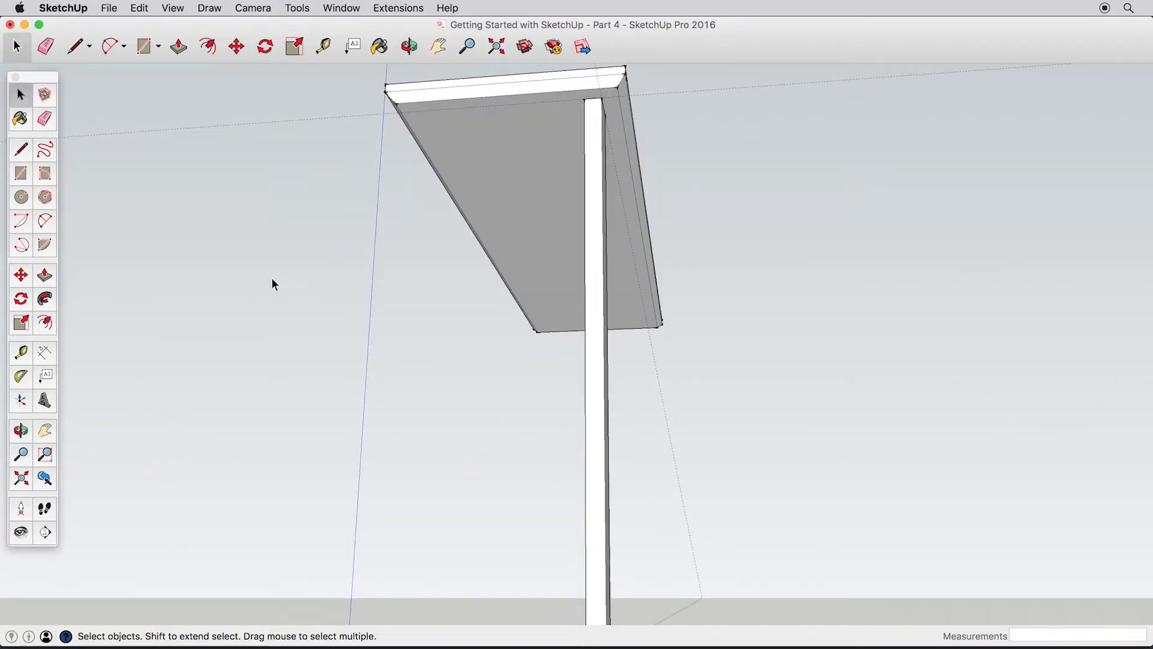
click(30, 353)
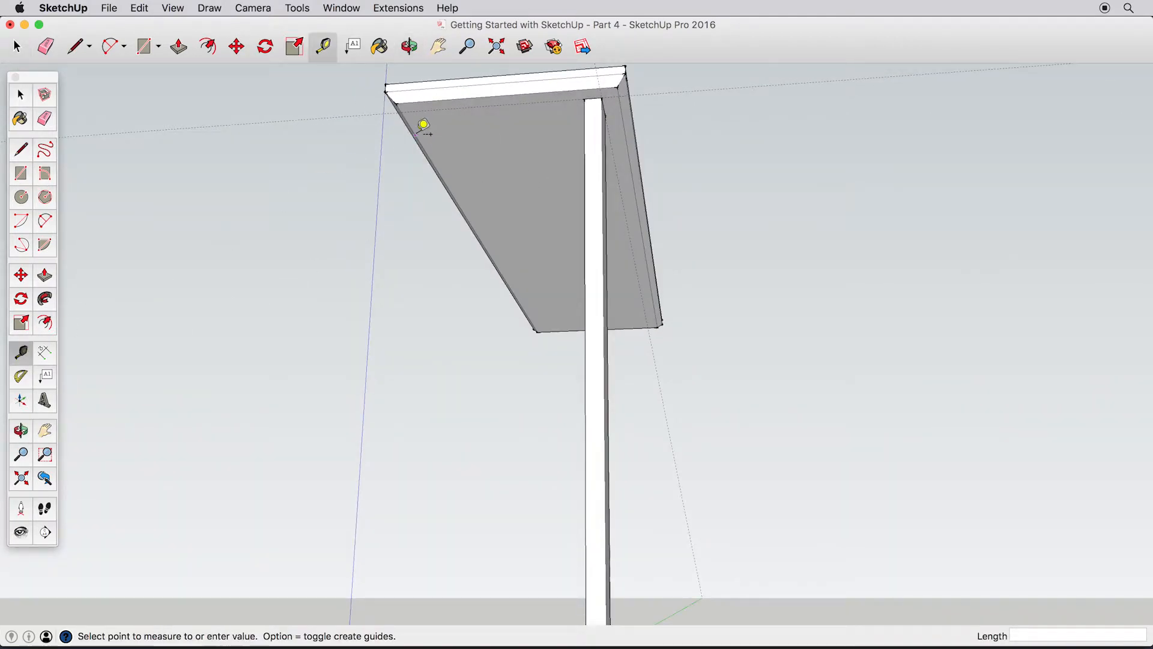
click(444, 126)
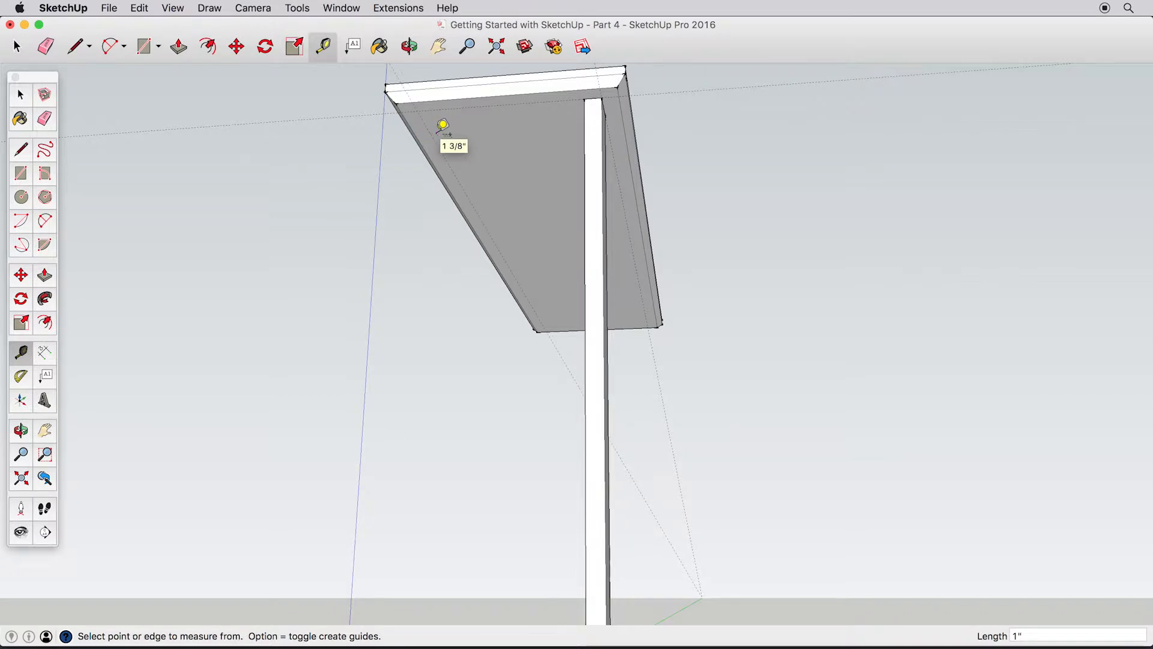
click(21, 94)
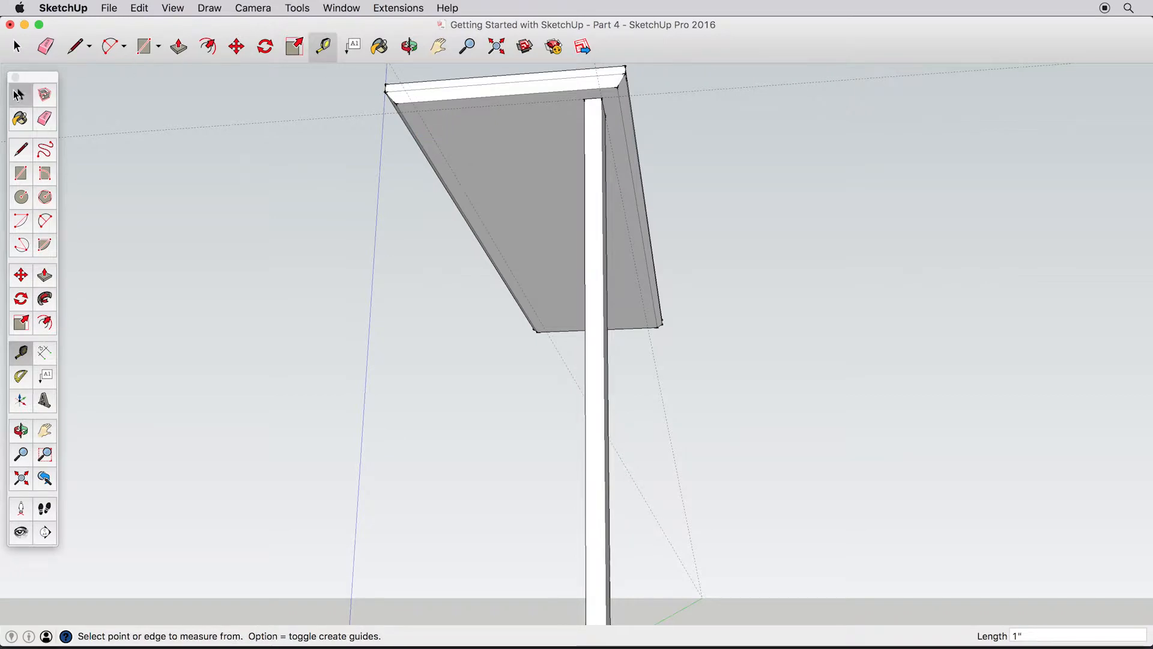
Copy the leg component 10" across the short end of the tabletop, snapping its corner to the guide intersection.
click(20, 275)
middle_drag(499, 113, 621, 113)
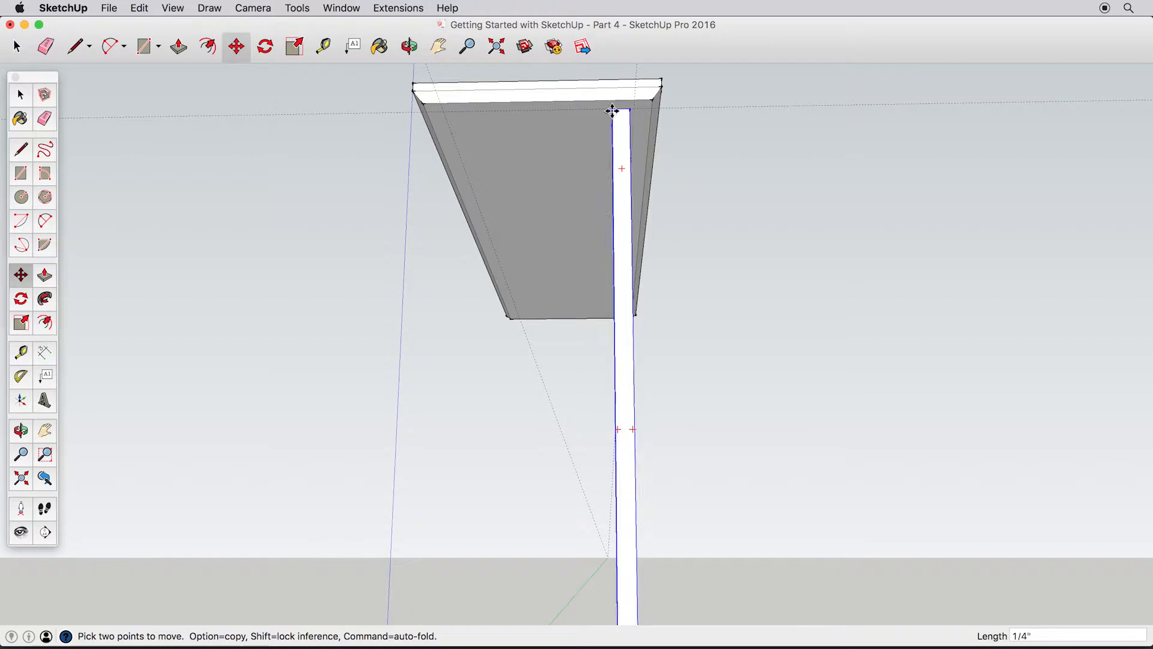
click(612, 112)
key(alt)
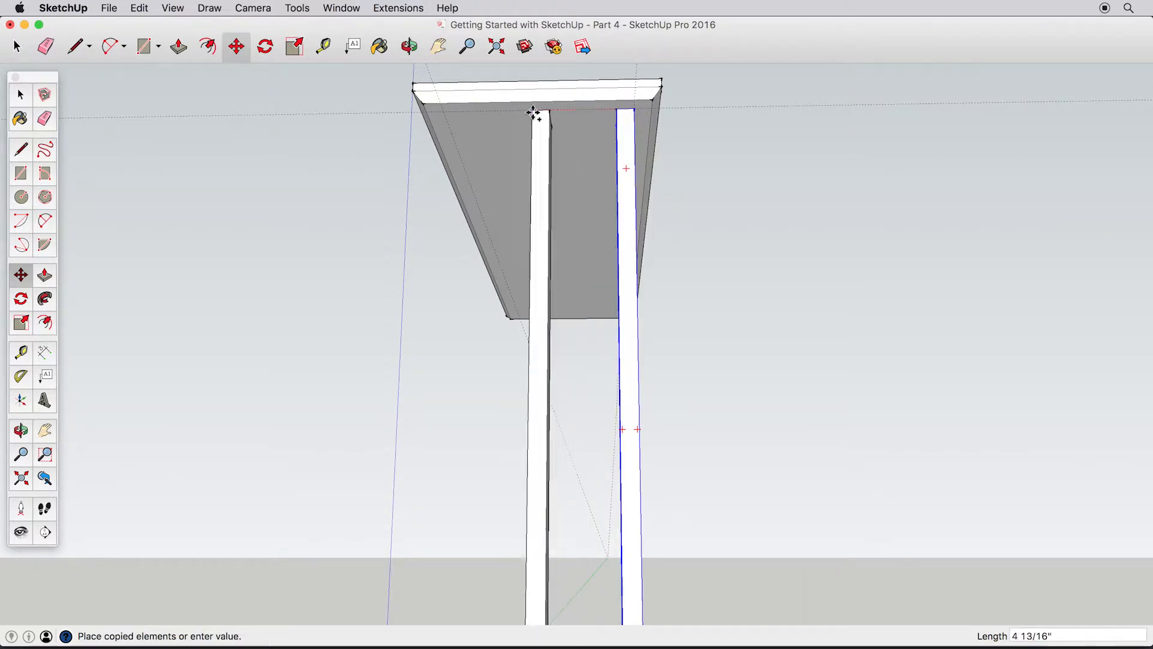
click(444, 115)
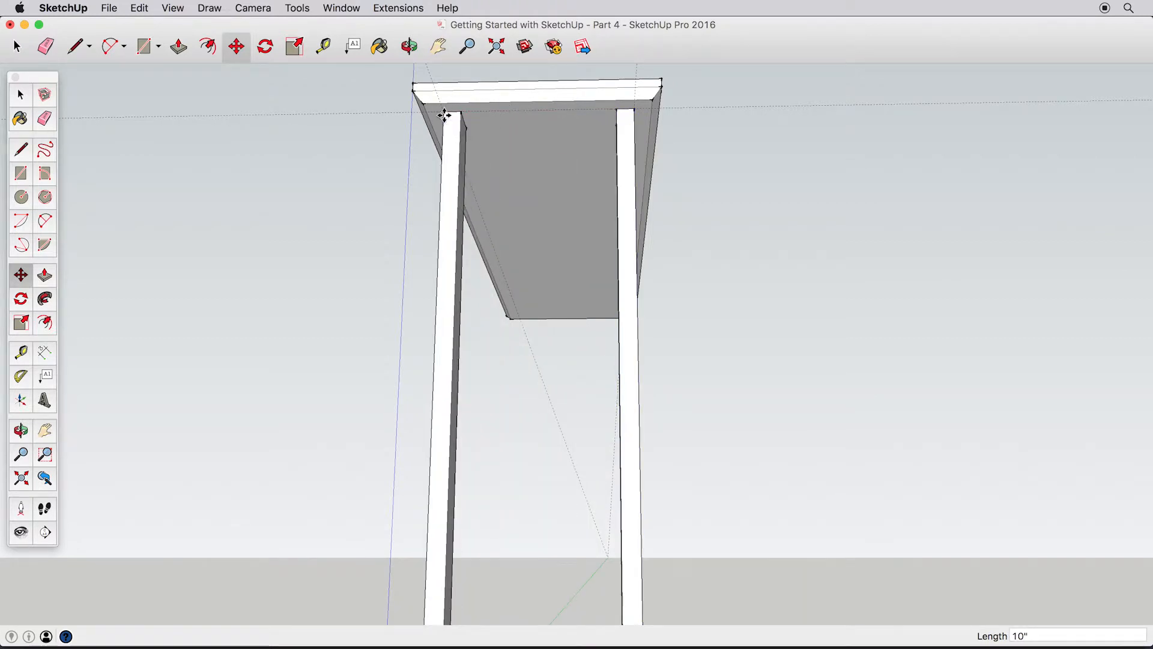
key(space)
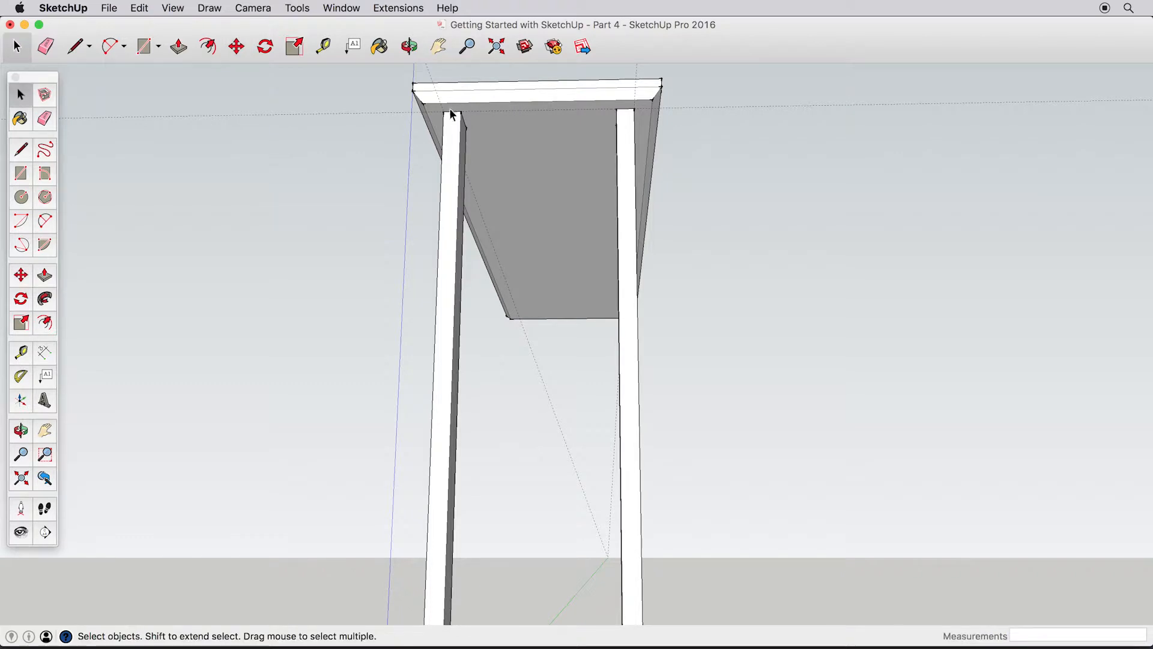
Copy the tabletop group straight up along the blue axis, above the original tabletop.
middle_drag(569, 201, 469, 399)
click(466, 239)
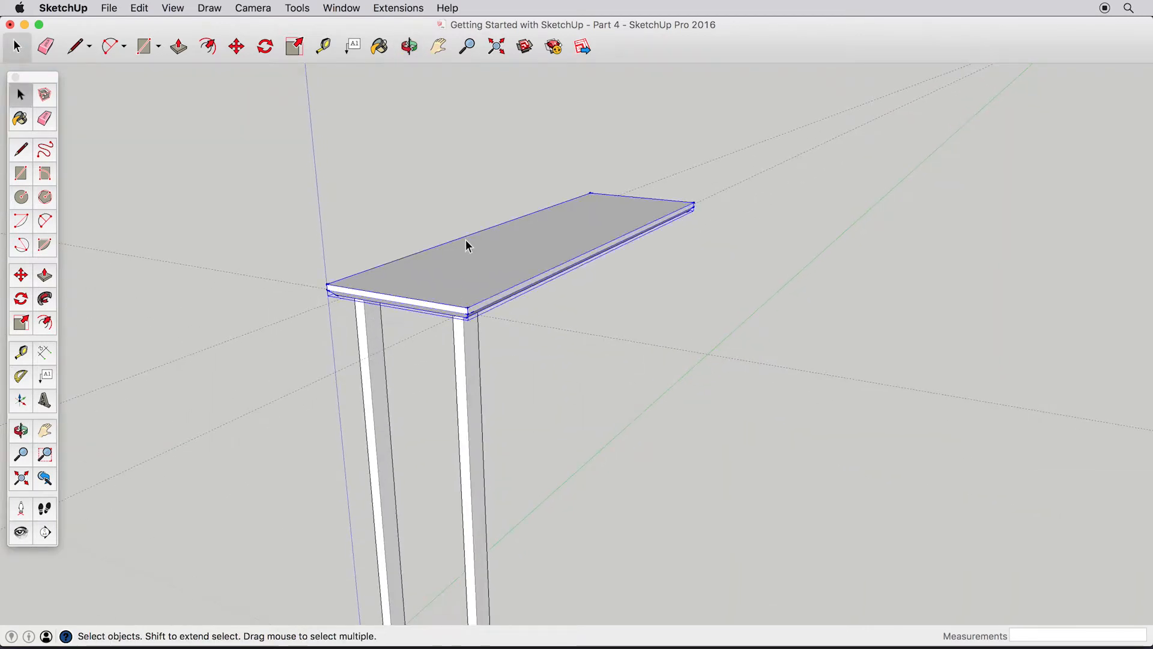
click(20, 275)
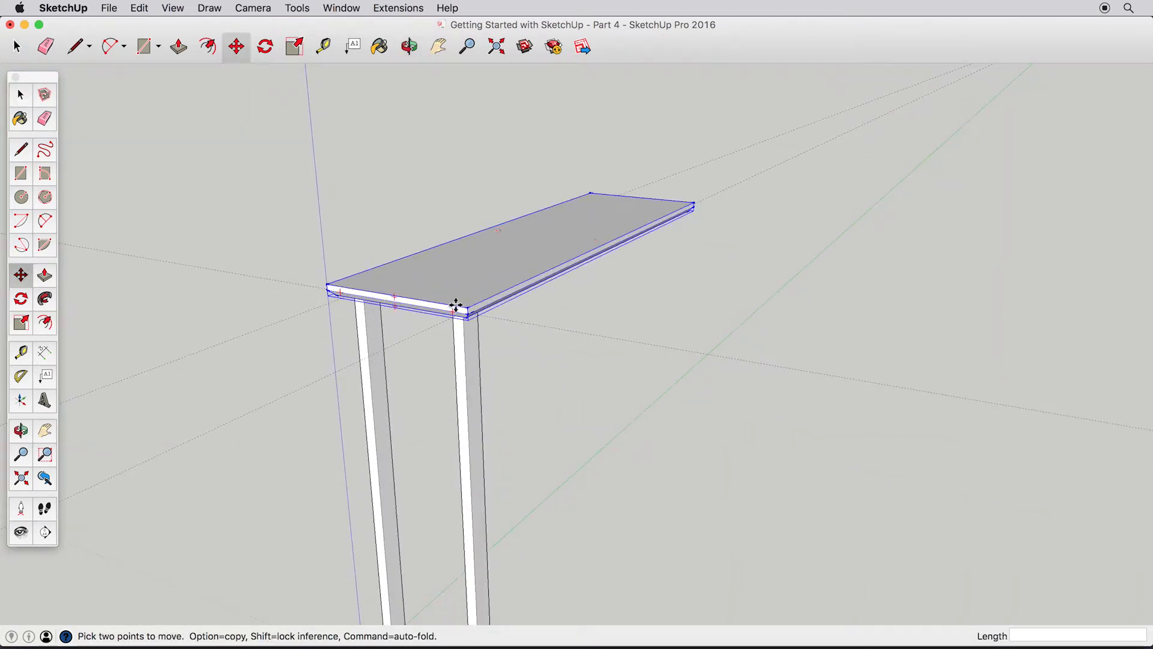
click(470, 307)
key(alt)
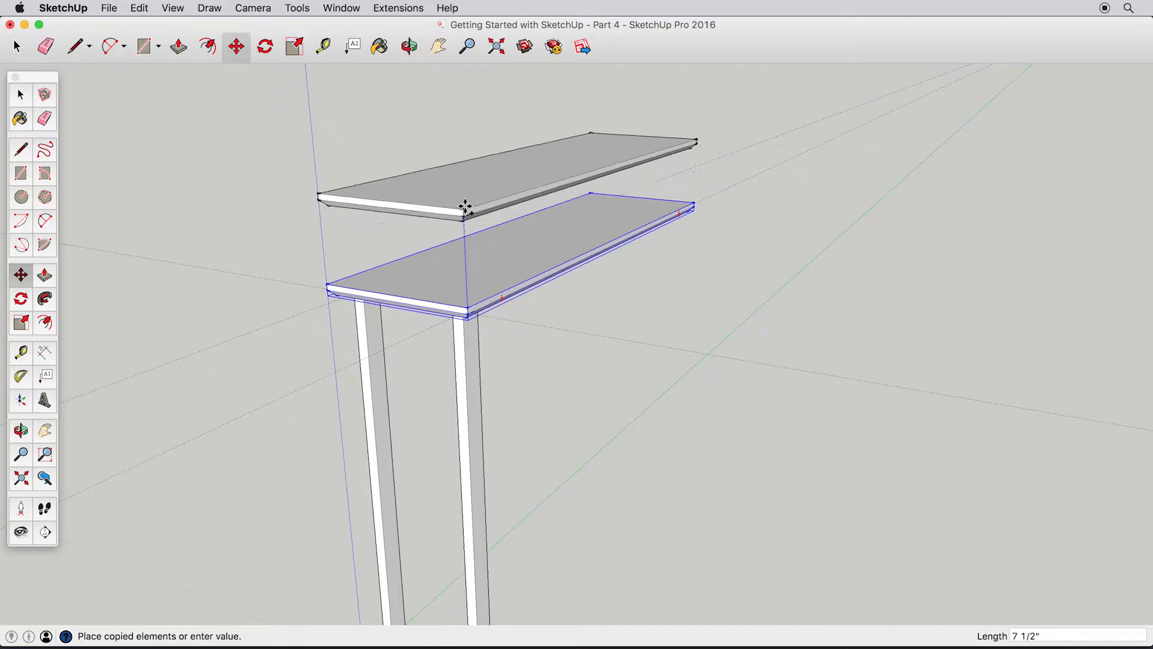
click(464, 182)
click(21, 95)
Open the original leg component, taper it by moving its bottom edges inward with the last move 1", and close it.
middle_drag(456, 476, 437, 249)
scroll(470, 506, up, 2)
middle_drag(472, 474, 494, 556)
scroll(496, 559, down, 2)
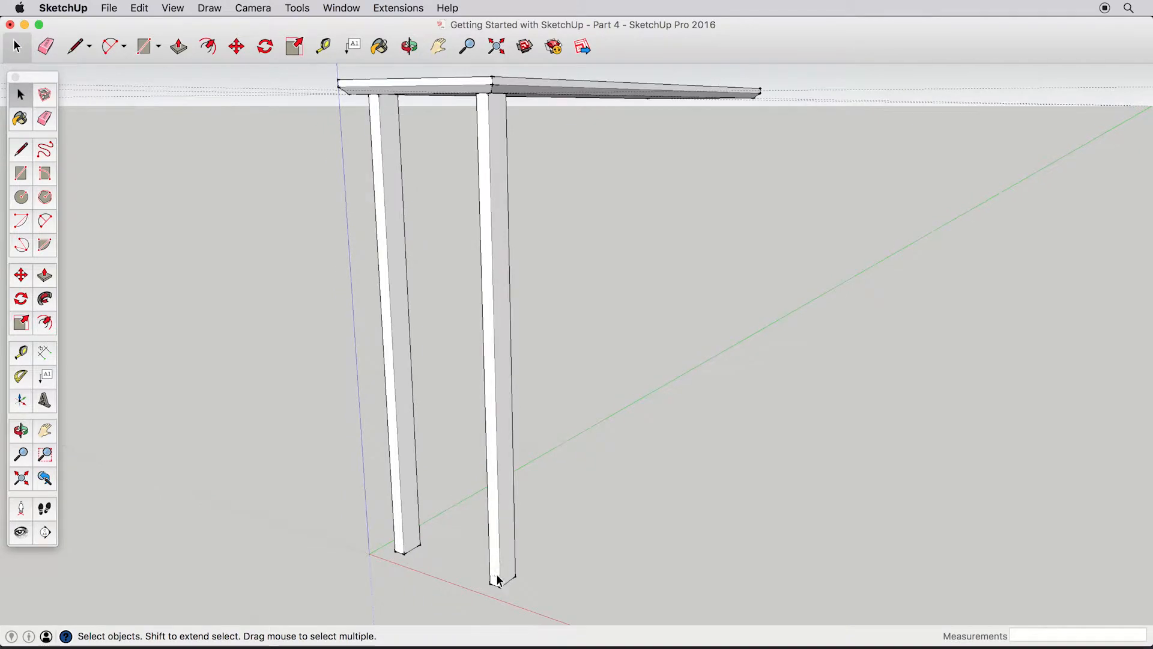
click(494, 573)
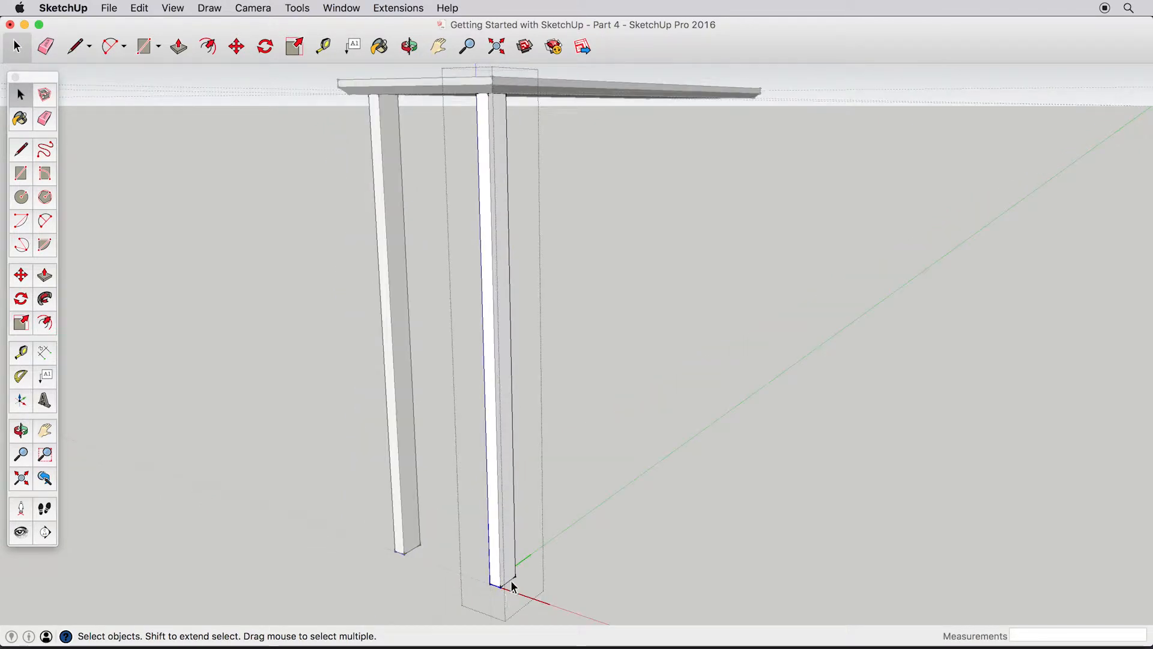
middle_drag(488, 586, 486, 522)
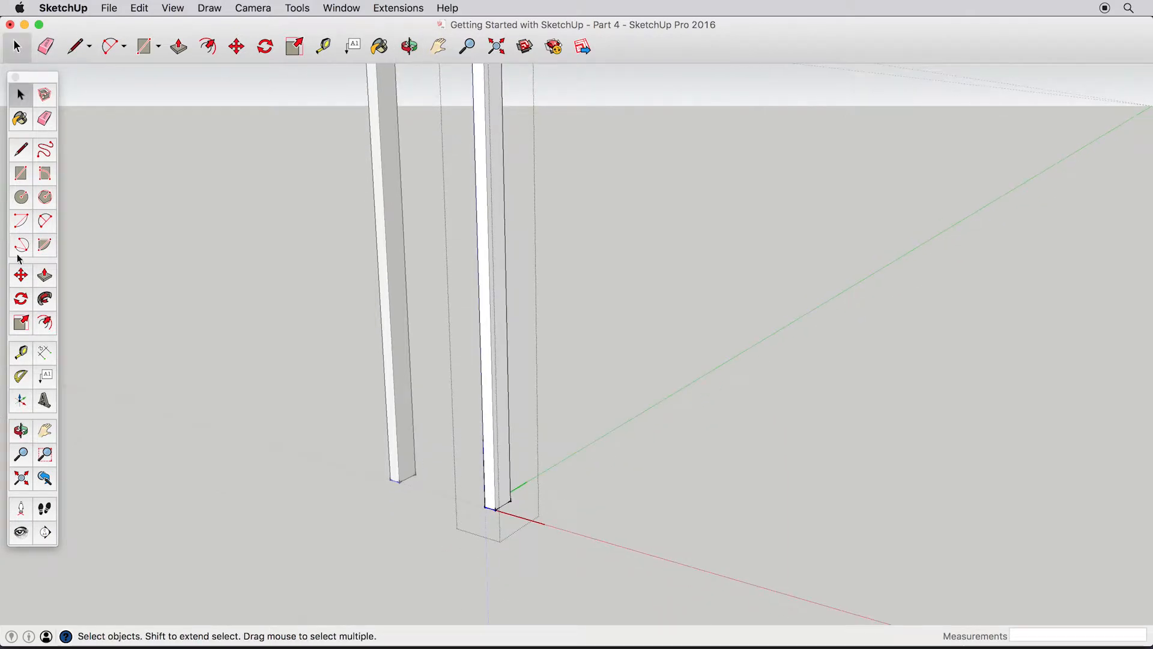
click(20, 274)
click(494, 509)
middle_drag(494, 510, 386, 571)
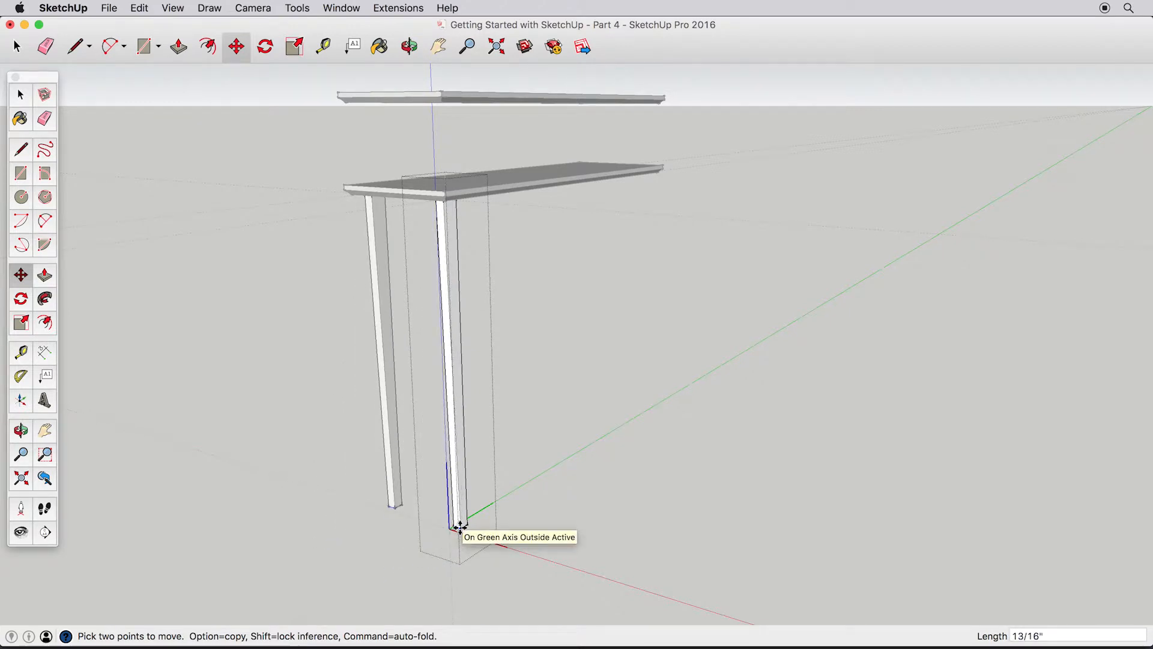
click(460, 528)
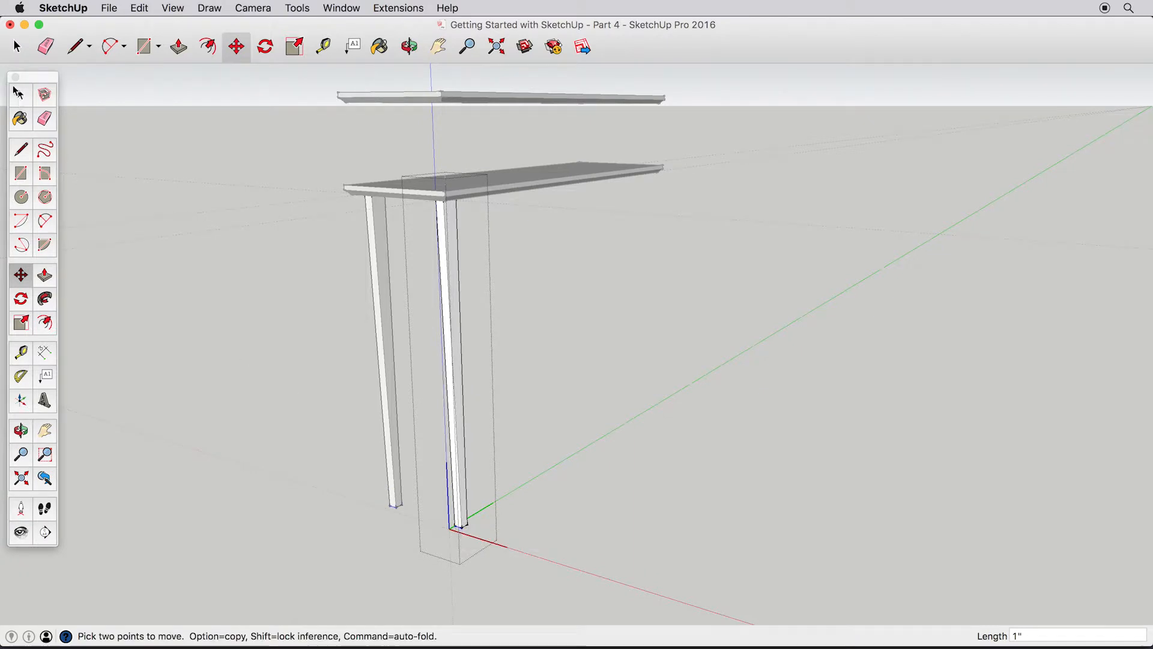
click(18, 92)
click(577, 326)
Open the copied tabletop group and draw a rectangle about 1' 9/16" by 7 3/4" from its near corner on the top face.
key(o)
drag(533, 198, 471, 332)
key(space)
scroll(459, 154, up, 4)
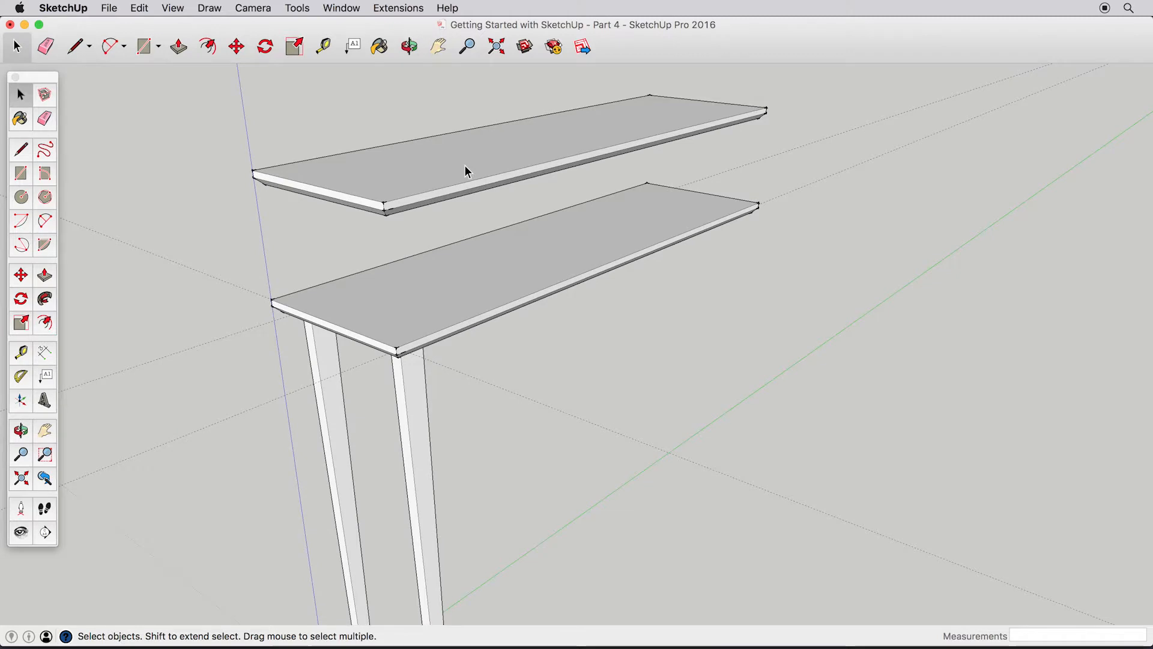
double_click(465, 166)
click(20, 173)
click(385, 201)
click(446, 153)
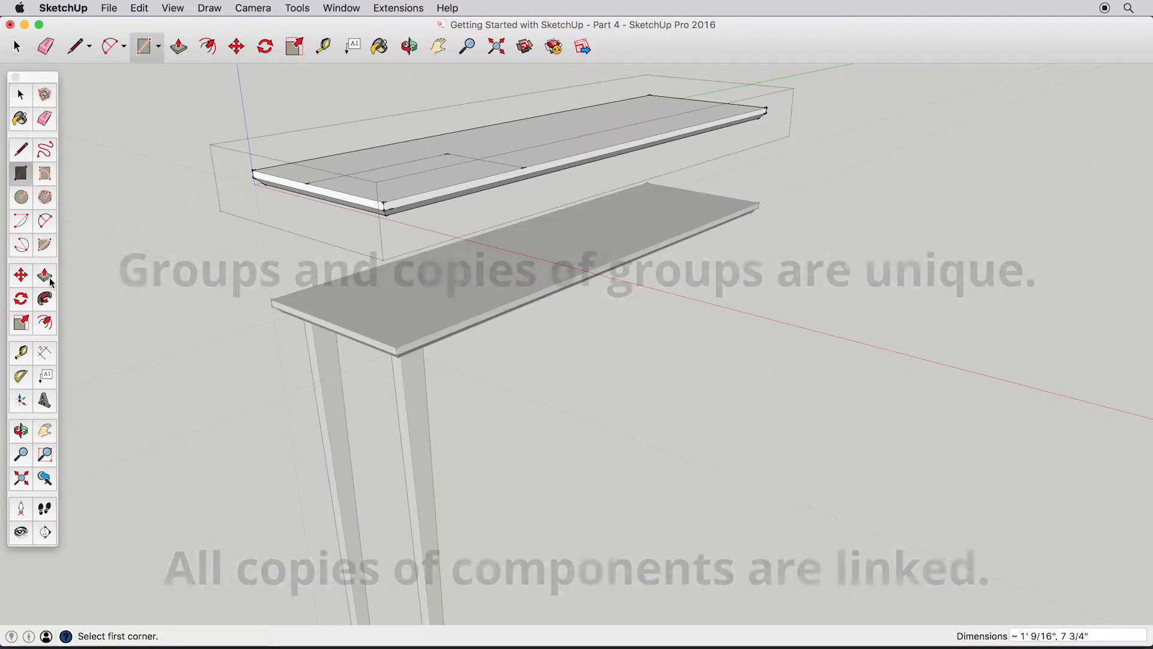
Raise the copied tabletop's top face around the rectangle by about 3 3/16" with Push/Pull, and close the group.
key(p)
mouse_move(424, 168)
mouse_down()
mouse_move(440, 147)
mouse_move(442, 170)
mouse_move(458, 170)
mouse_up()
drag(540, 152, 547, 111)
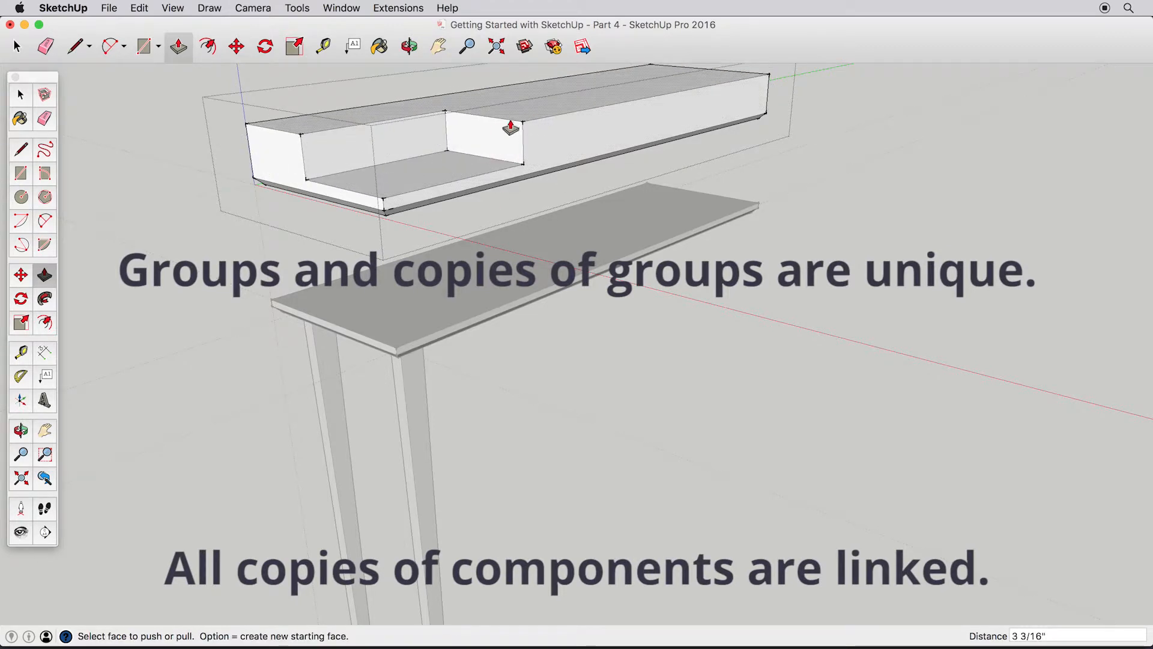
click(21, 95)
click(190, 94)
Compare the two tapered leg components and erase the copied tabletop group above the table.
middle_drag(380, 186, 409, 175)
middle_drag(445, 417, 436, 203)
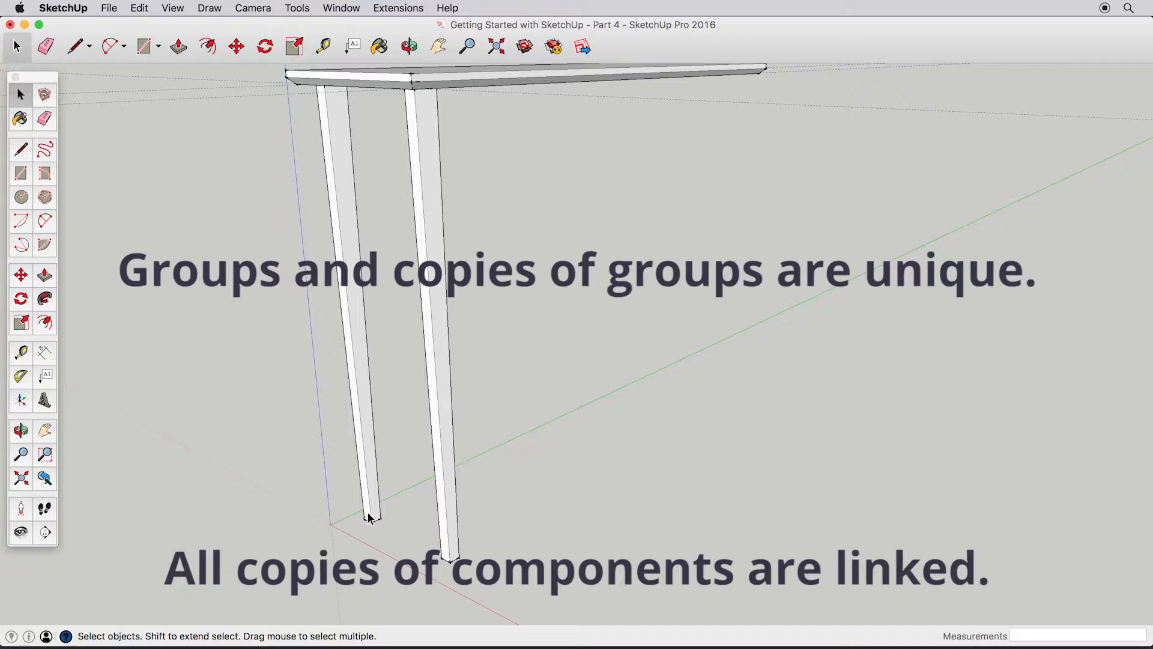
shift+middle_drag(413, 113, 404, 419)
click(45, 118)
click(267, 204)
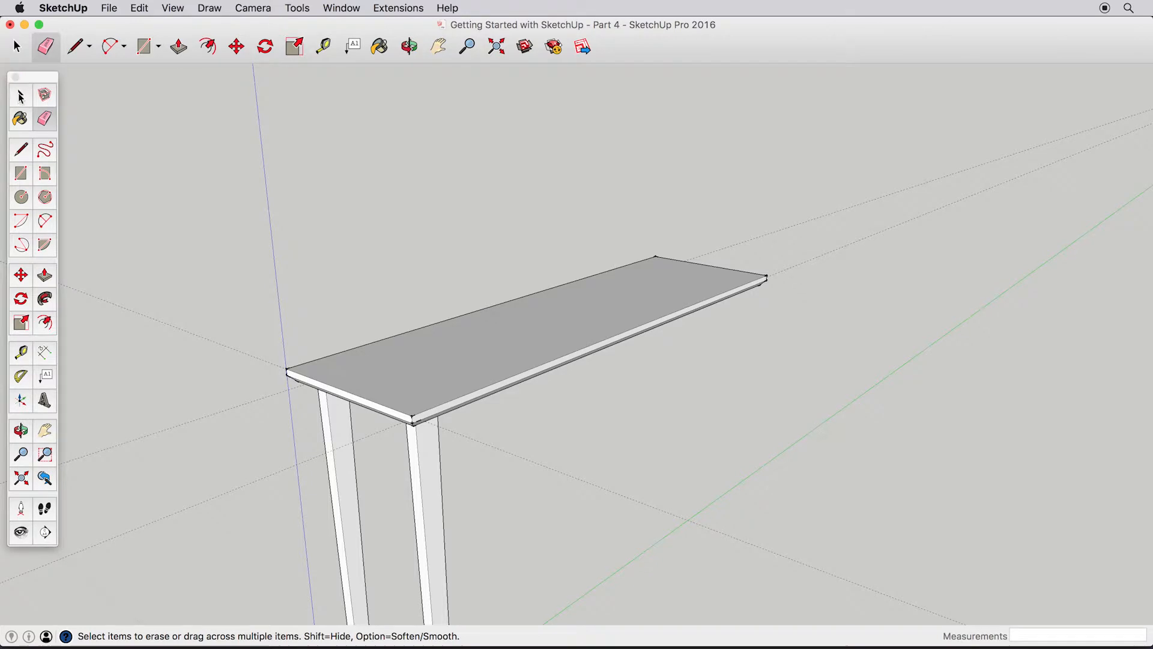
key(space)
Draw a 9" by .5" rectangle on the tabletop's underside, spanning between the two legs.
middle_drag(430, 504, 430, 240)
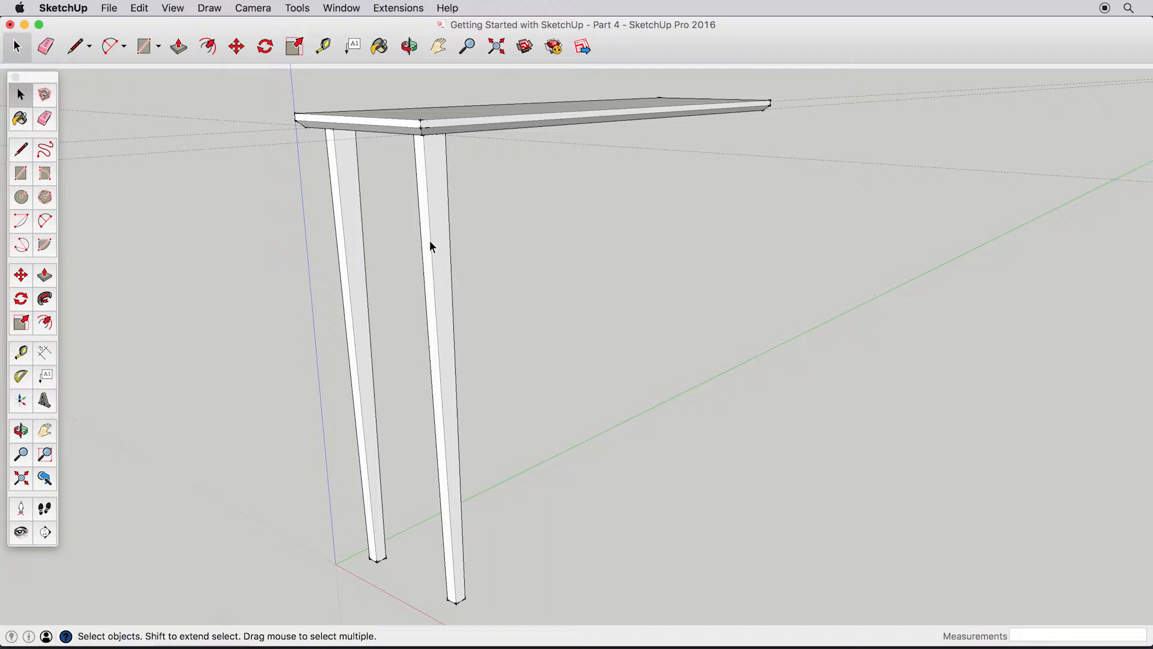
middle_drag(335, 213, 360, 159)
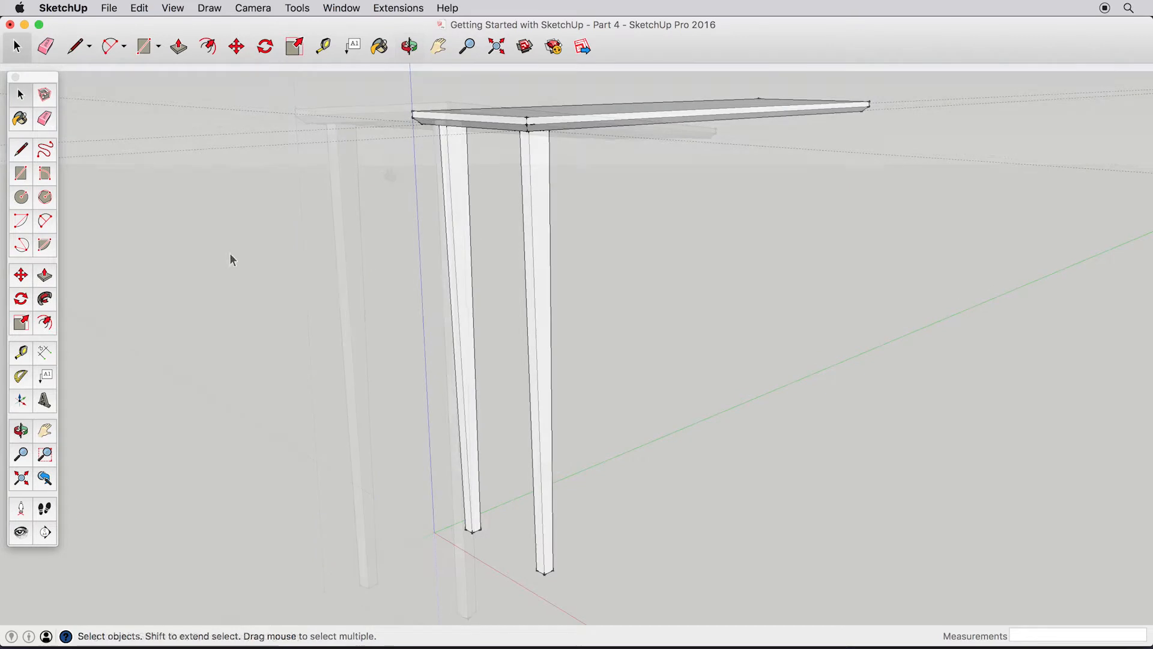
key(r)
middle_drag(505, 102, 558, 102)
click(475, 126)
middle_drag(690, 115, 754, 111)
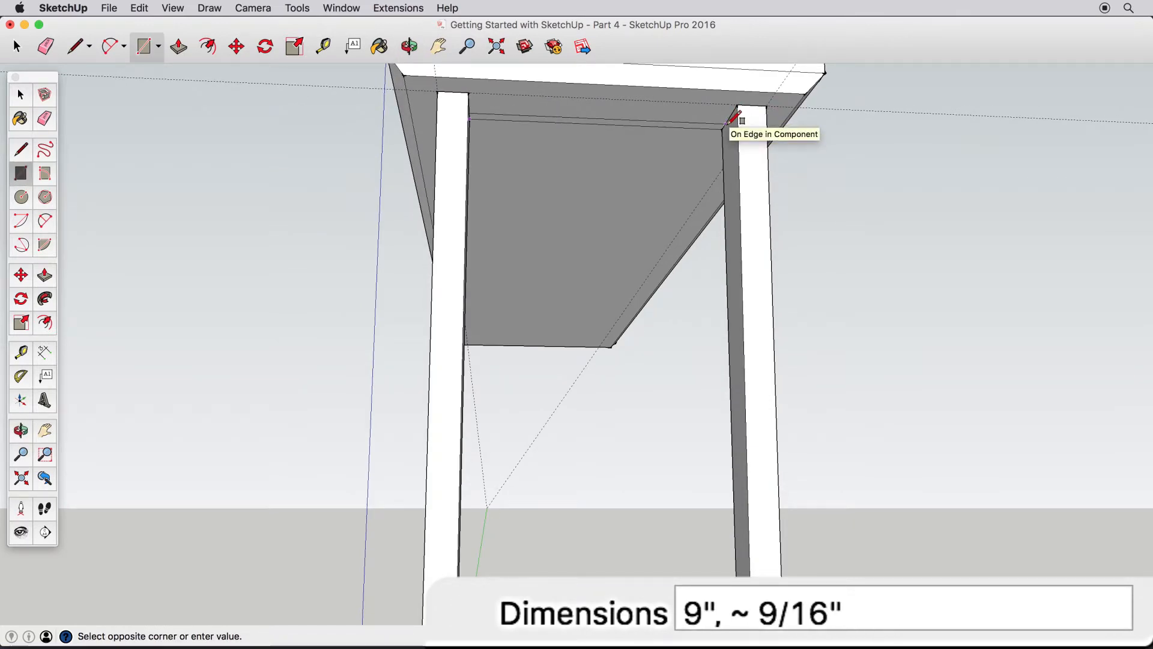
text(9",.5)
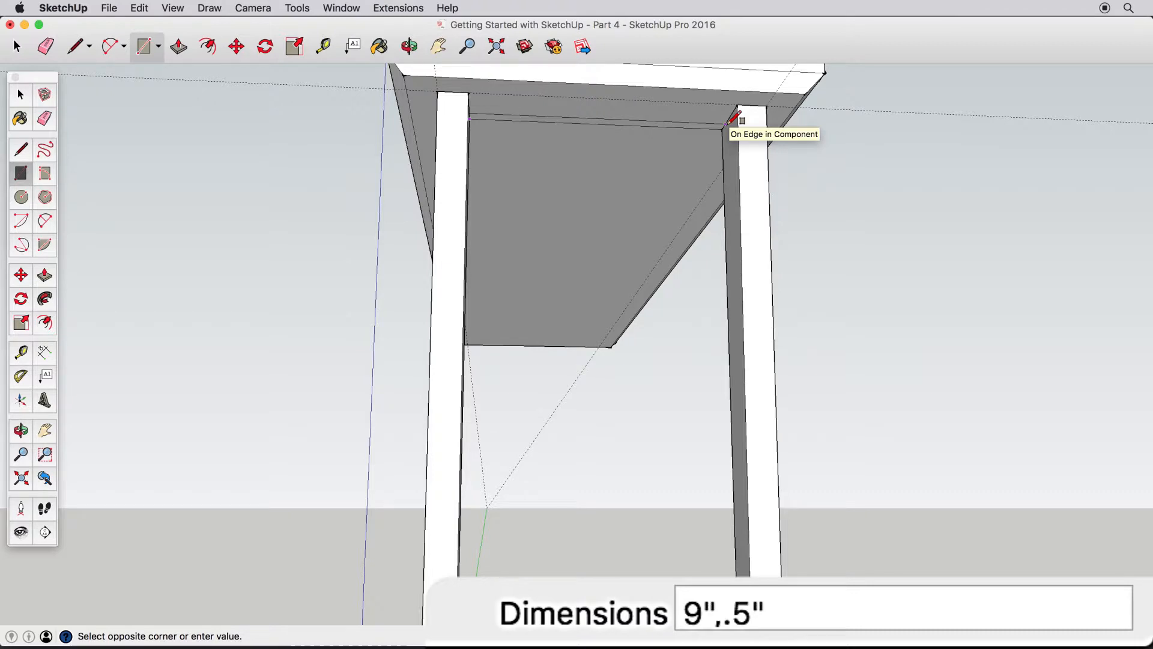
key(Return)
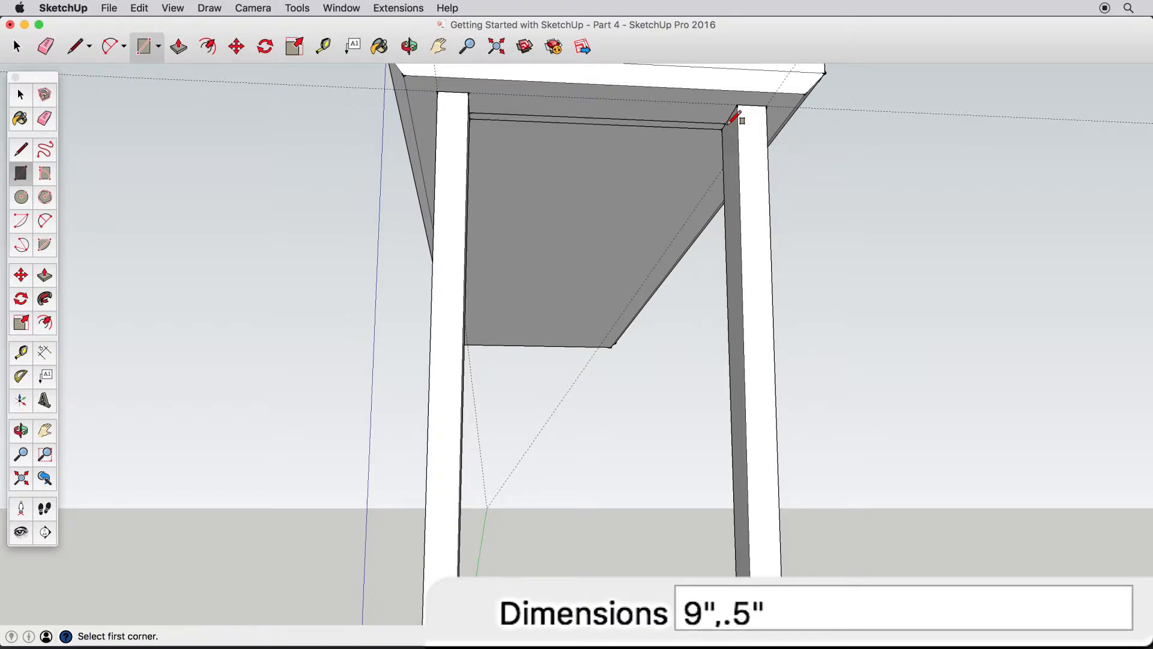
Push/Pull the thin rectangle on the tabletop's underside down 6" to form the panel between the two legs.
click(18, 96)
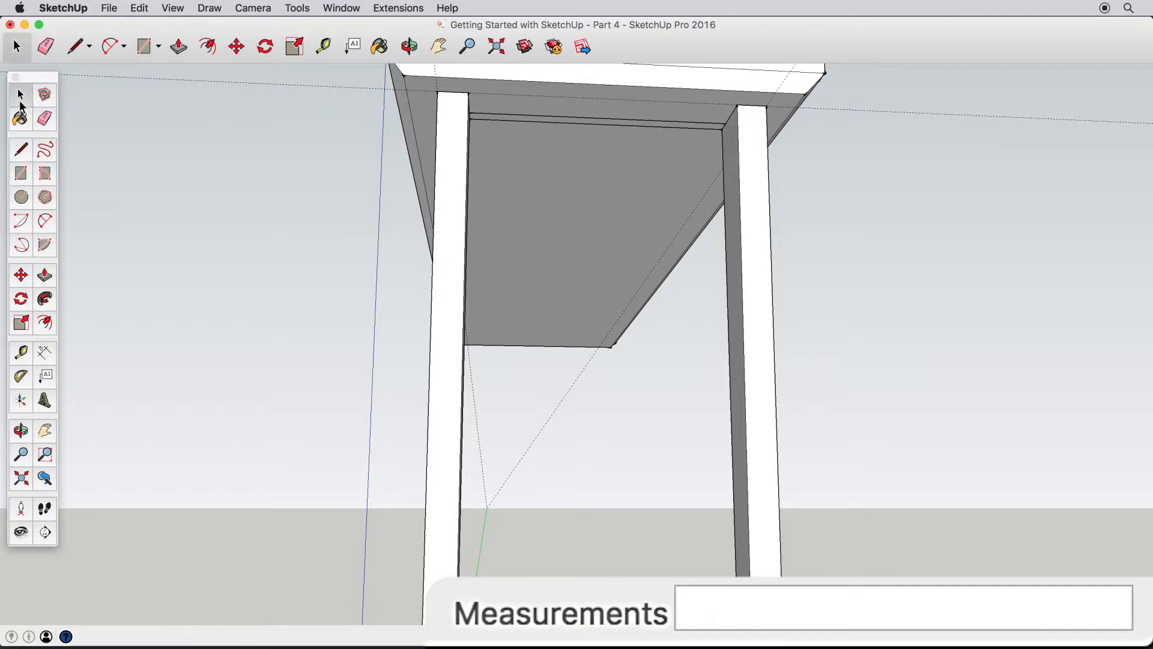
click(44, 275)
click(594, 126)
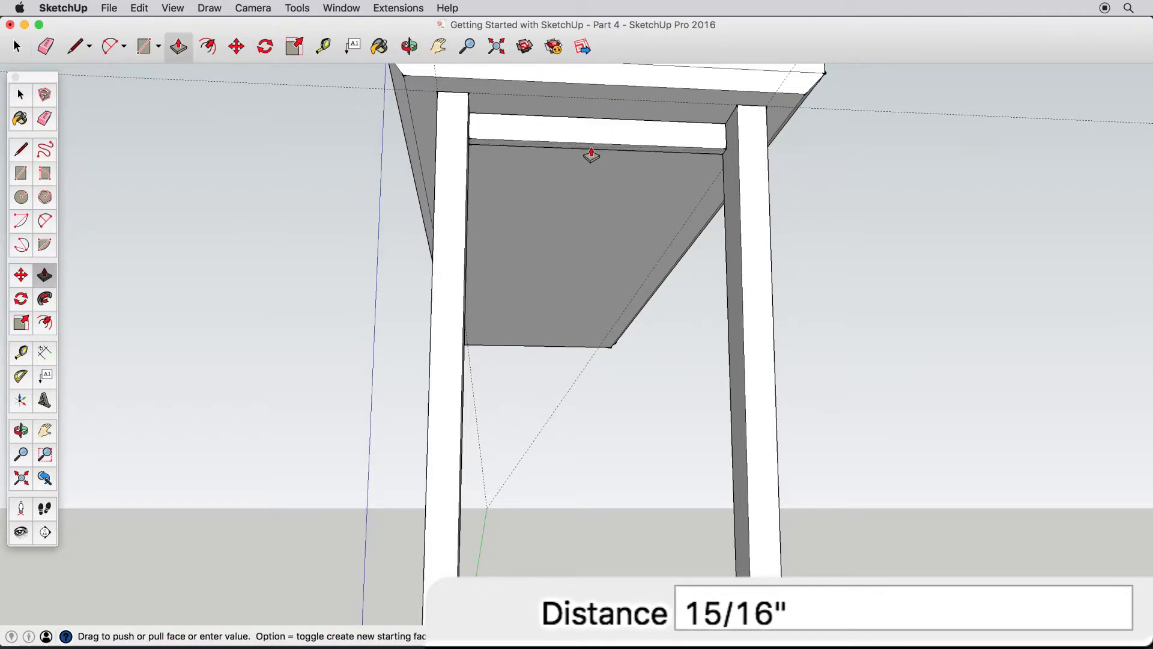
text(6")
key(Return)
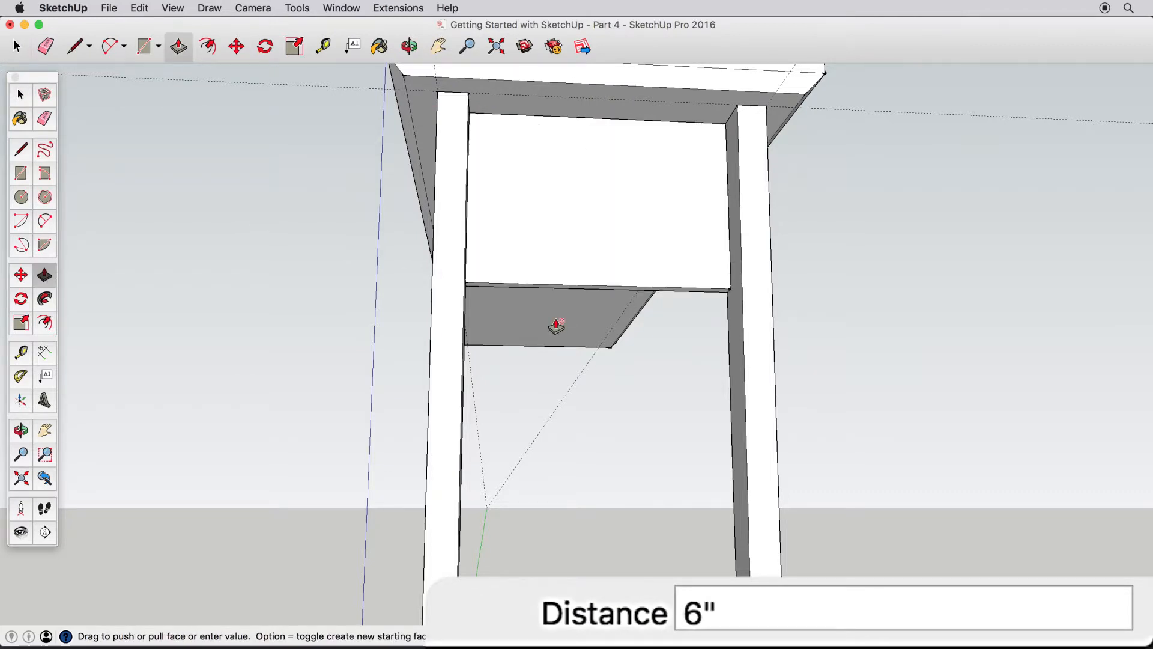
Make the panel between the two legs a component named "Side support".
click(20, 95)
click(561, 216)
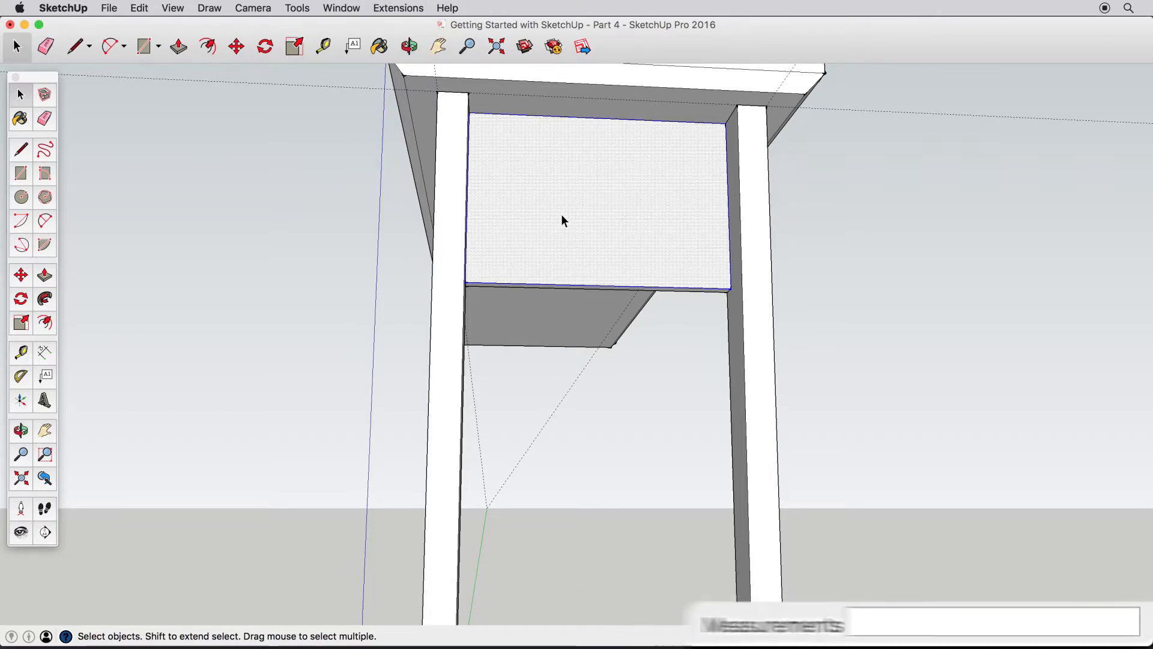
right_click(563, 214)
click(640, 307)
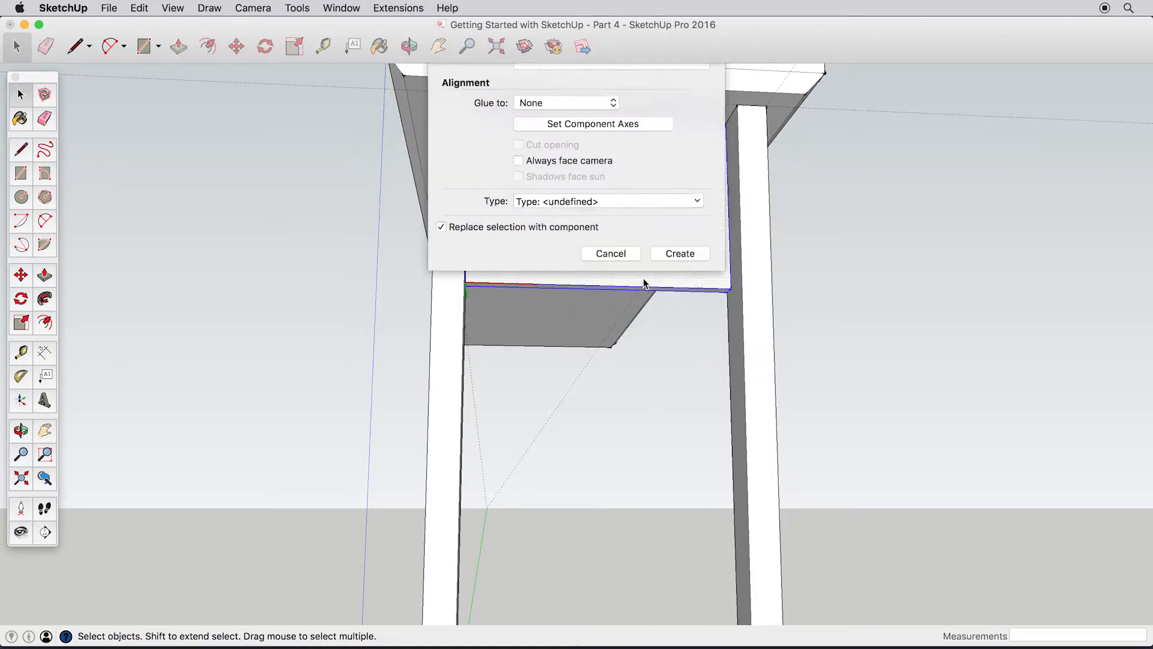
text(Side support)
key(Return)
Copy both legs and the side support together along the length of the tabletop.
mouse_move(667, 243)
middle_down()
mouse_move(666, 231)
mouse_move(533, 240)
mouse_move(615, 255)
mouse_move(605, 283)
mouse_move(670, 267)
mouse_move(665, 249)
middle_up()
middle_drag(663, 296, 550, 271)
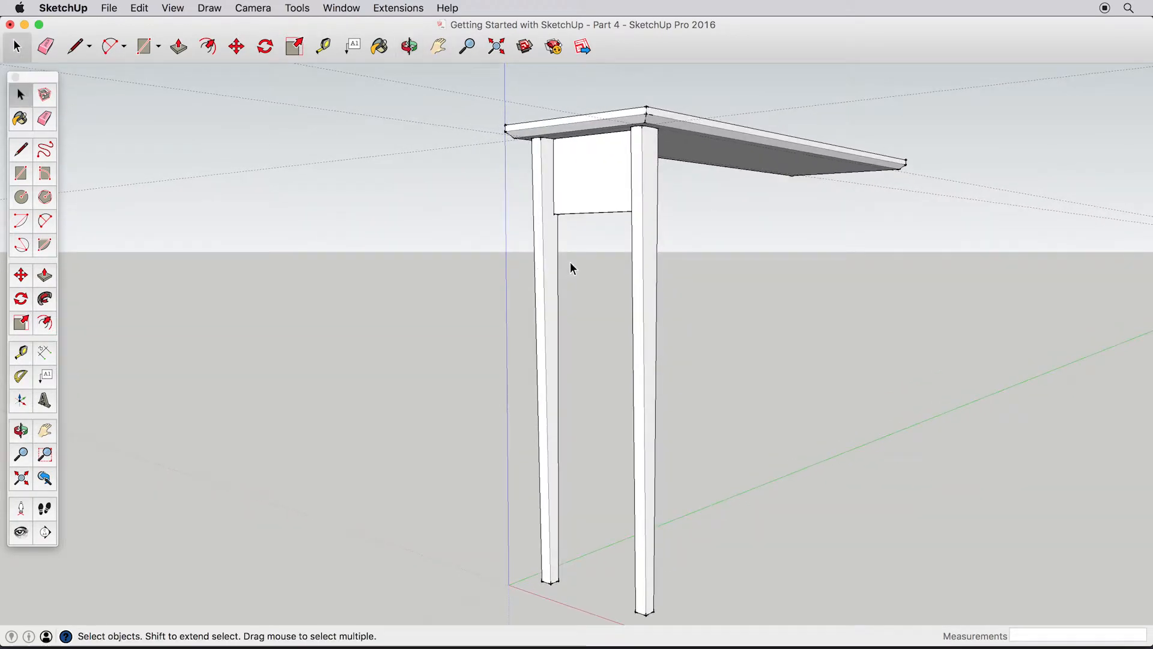
click(543, 245)
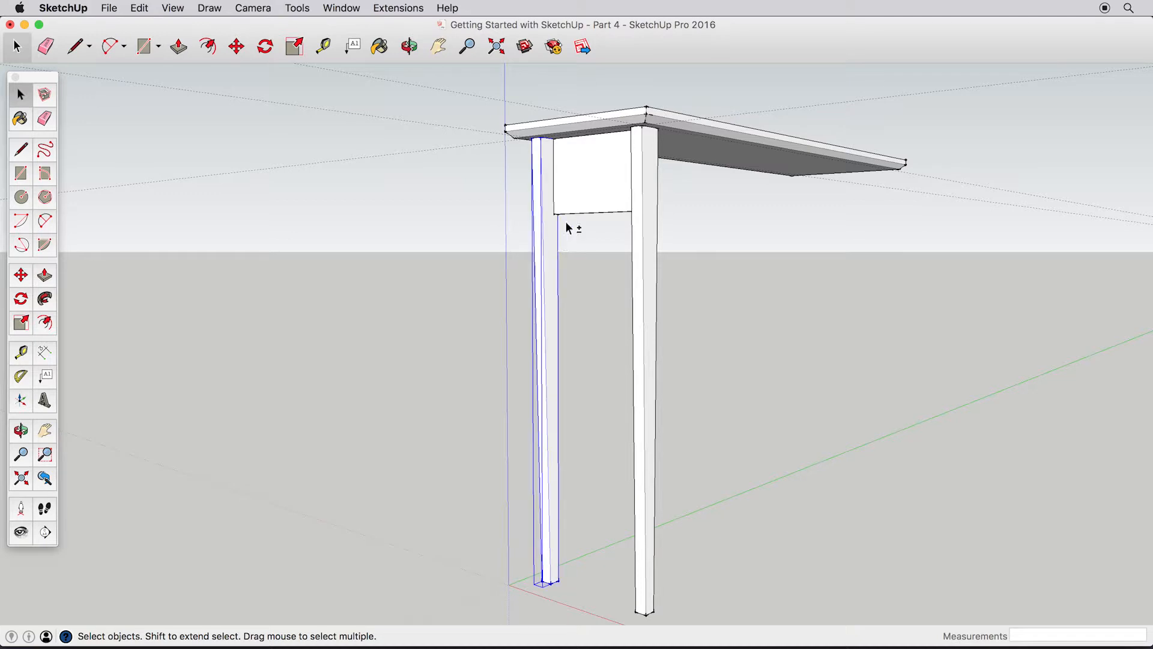
shift+click(647, 243)
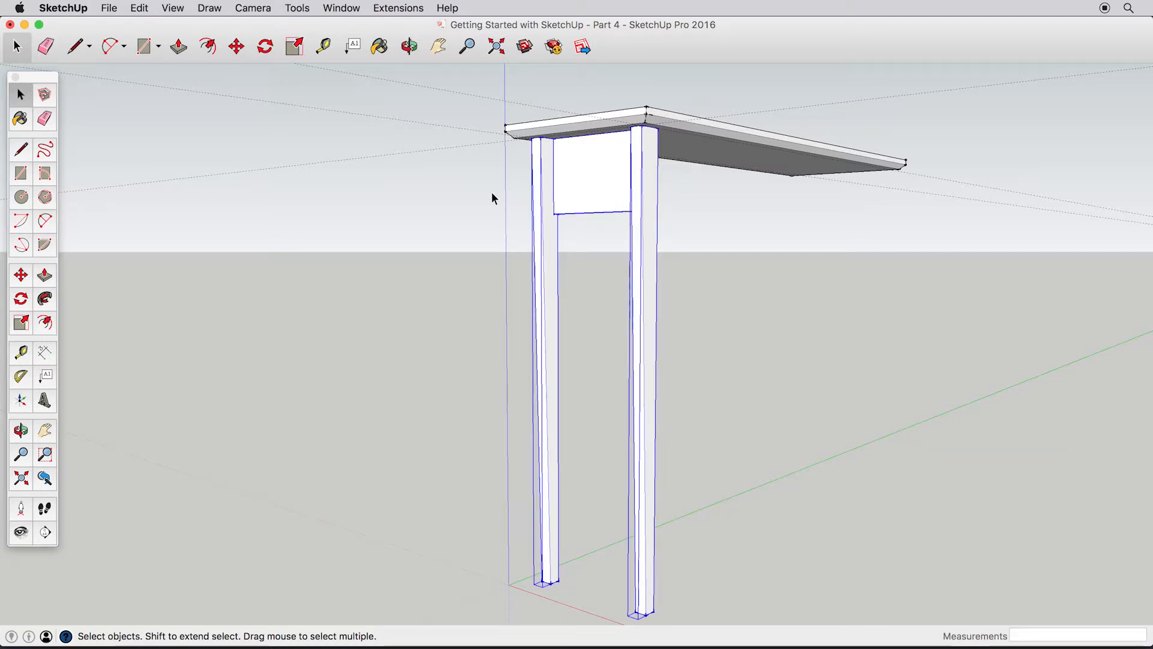
click(21, 275)
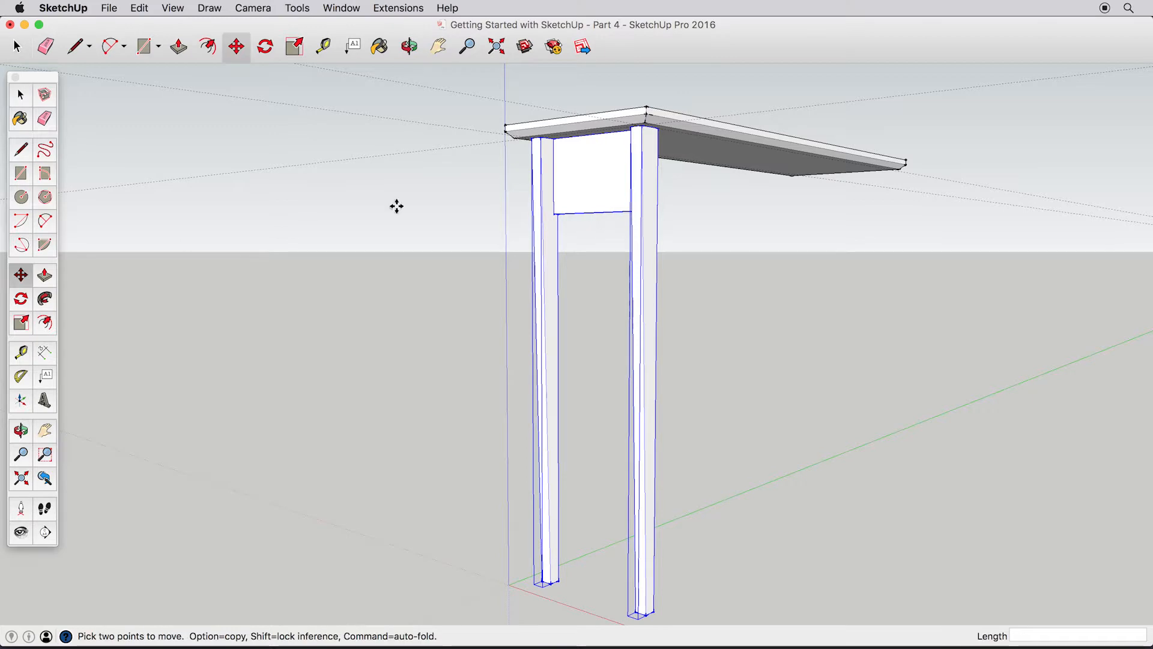
click(656, 126)
key(alt)
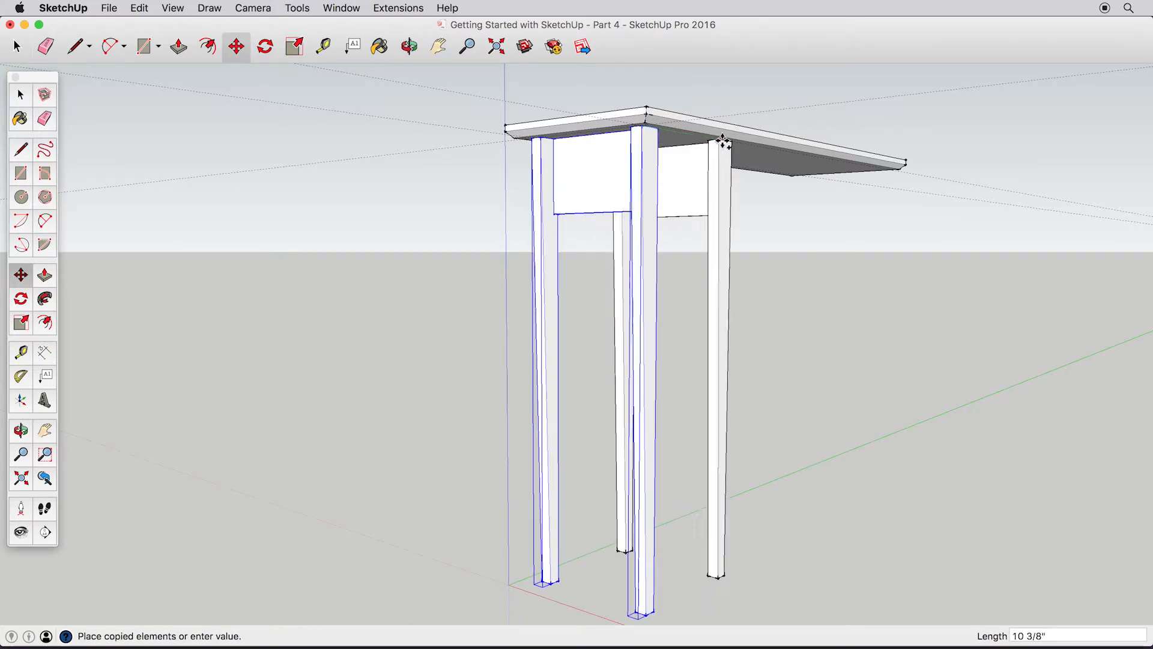
click(793, 154)
Measure the bevel at the corner of the tabletop's free end.
middle_drag(793, 157, 551, 167)
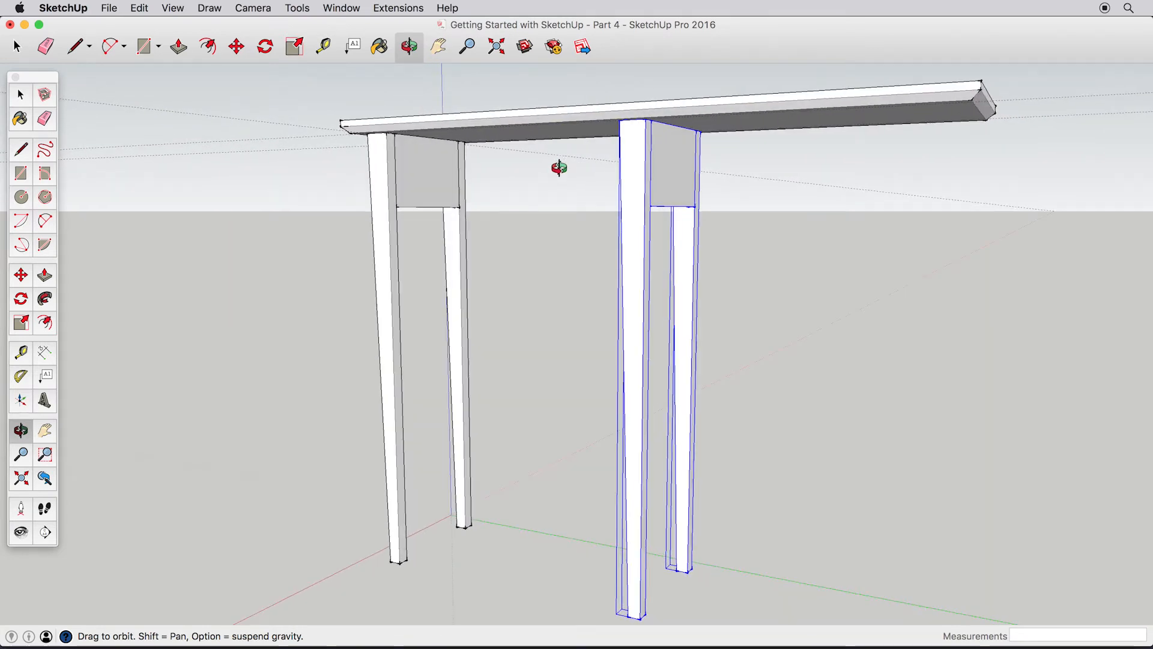
click(22, 96)
middle_drag(731, 310, 685, 360)
scroll(907, 99, up, 5)
shift+middle_drag(908, 99, 904, 166)
click(21, 354)
click(894, 157)
click(874, 171)
click(21, 96)
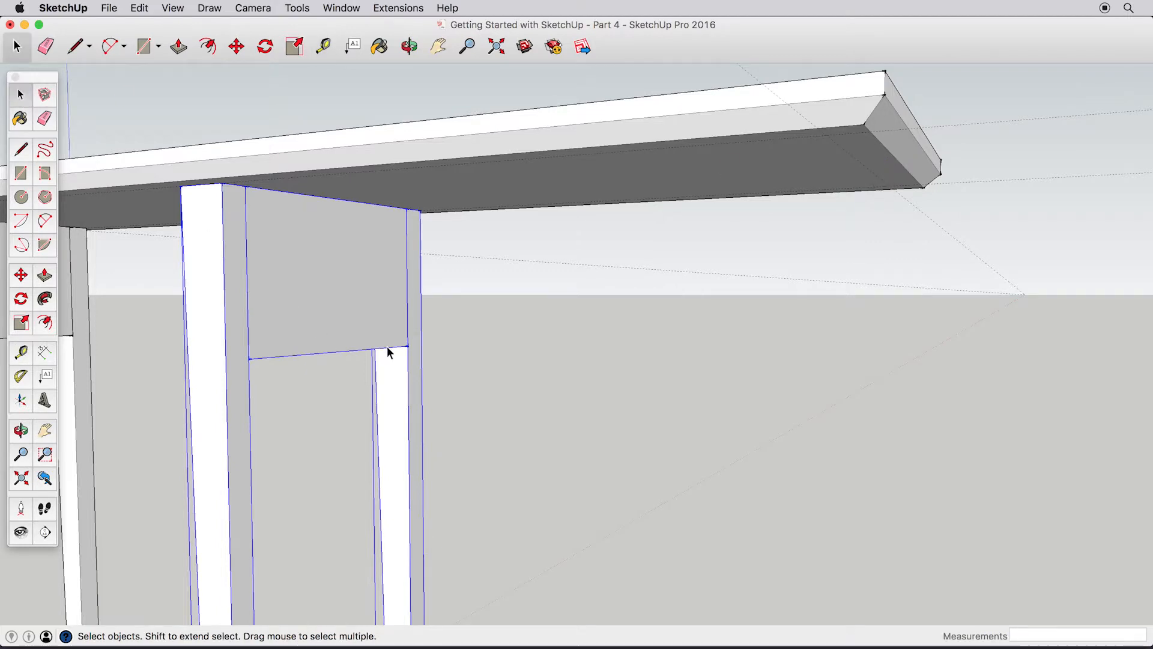
Select the copied pair of legs with their side support and activate Scale on them.
scroll(396, 396, down, 5)
middle_drag(404, 440, 430, 289)
click(386, 234)
click(346, 233)
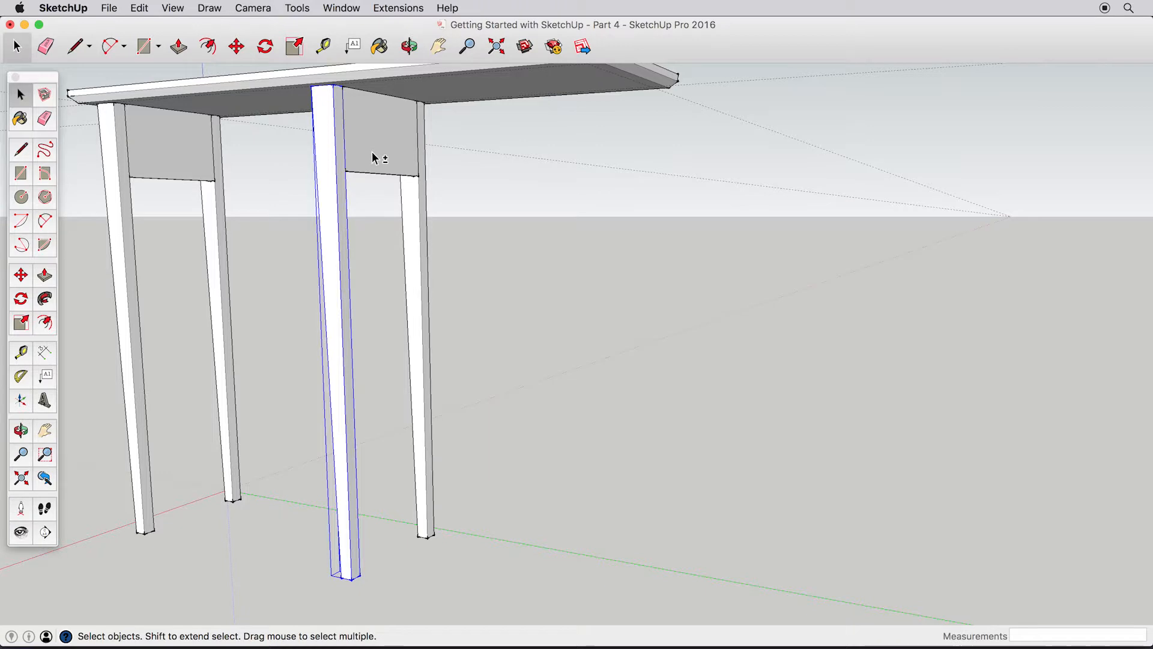
click(21, 324)
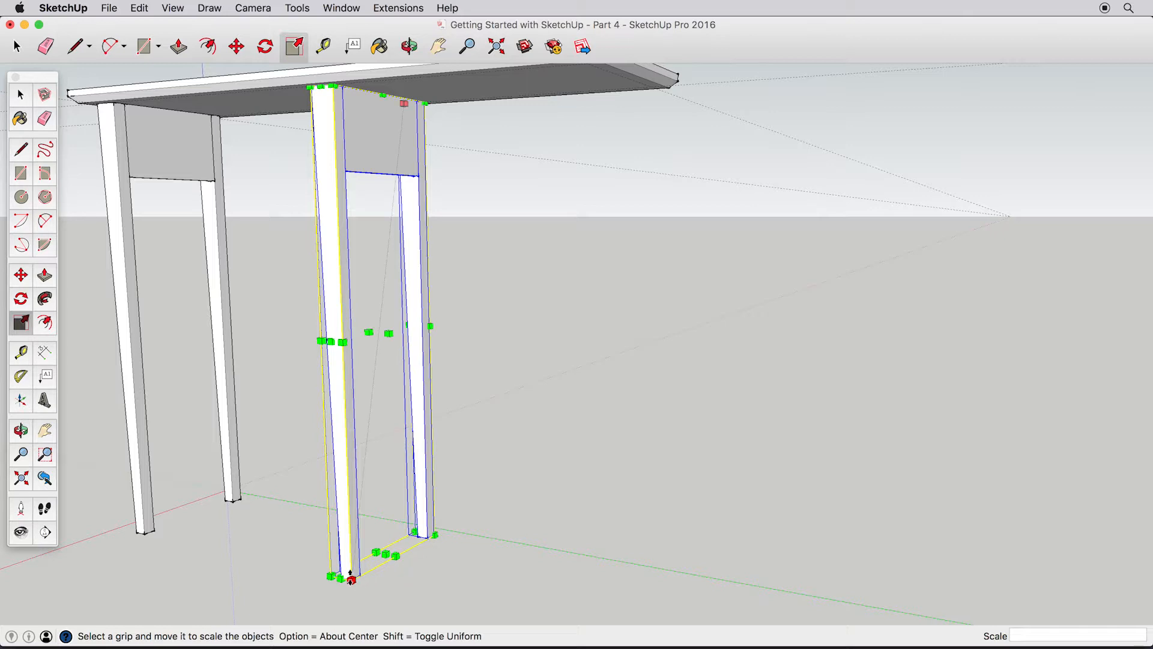
Try the corner, edge and face scale grips on the copied legs and support, stretch them to a green scale of 5.12, and undo it.
drag(351, 577, 336, 537)
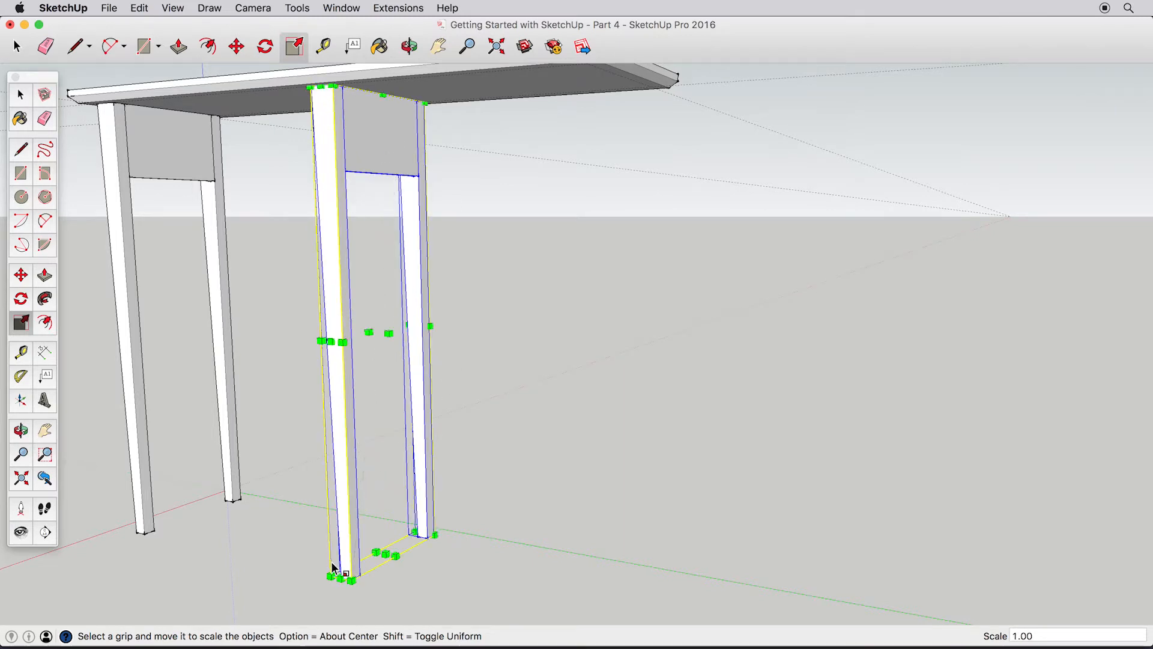
mouse_move(332, 342)
mouse_down()
mouse_move(180, 415)
mouse_move(393, 329)
mouse_move(191, 405)
mouse_move(350, 351)
mouse_move(335, 364)
mouse_up()
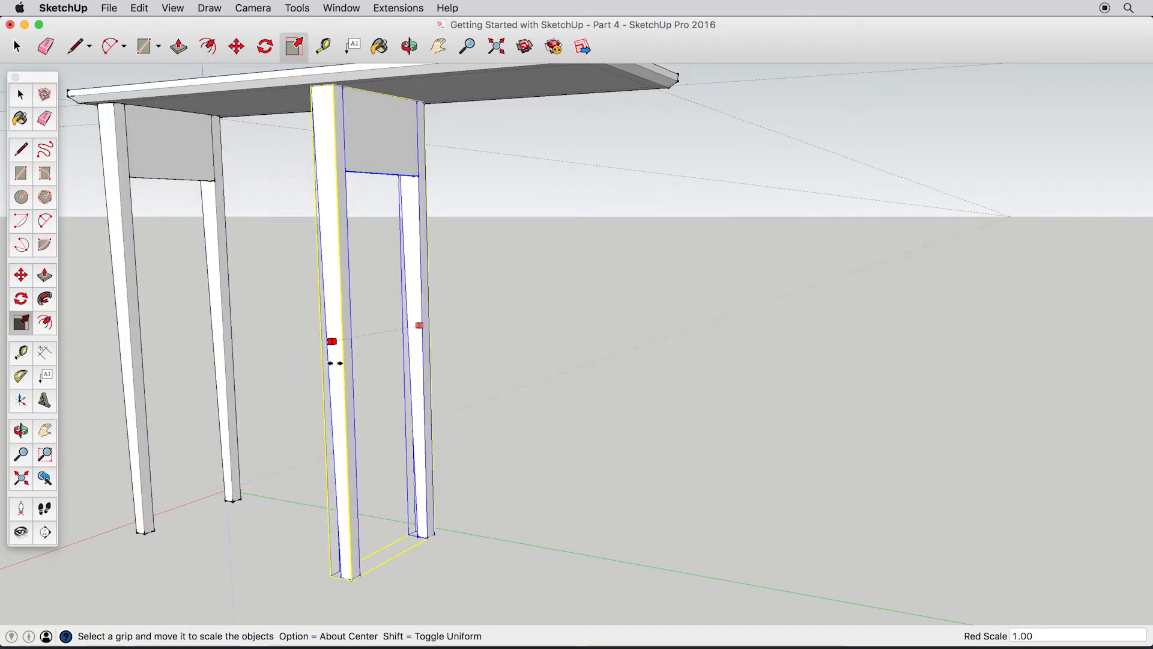
drag(389, 332, 399, 366)
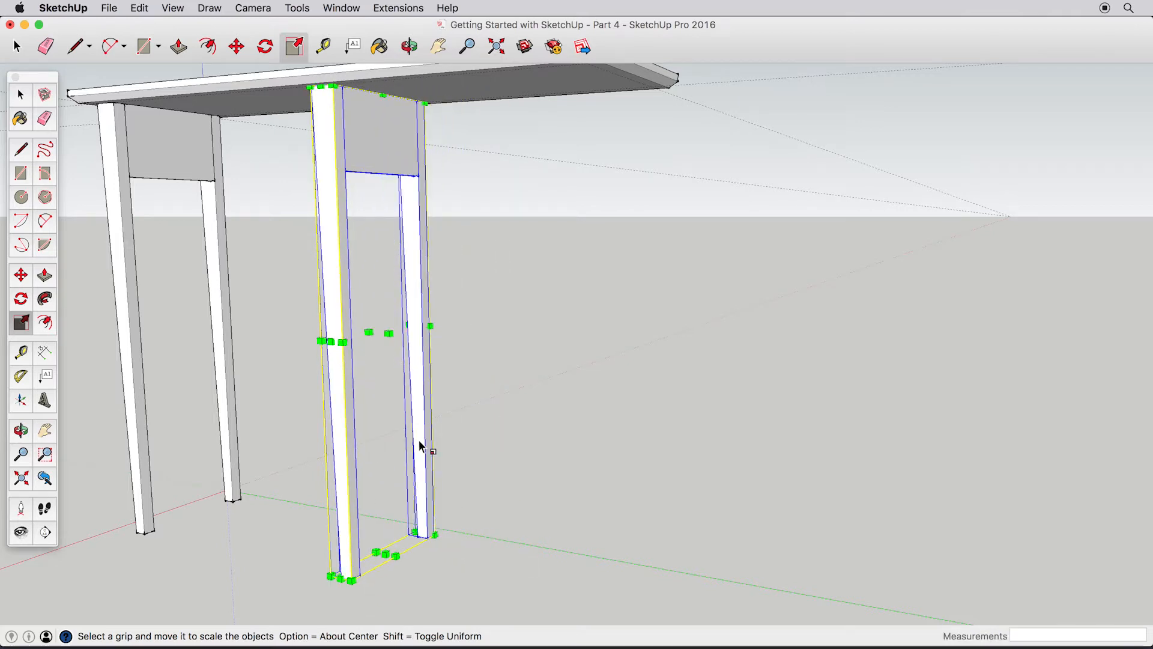
drag(383, 549, 384, 516)
drag(367, 332, 401, 391)
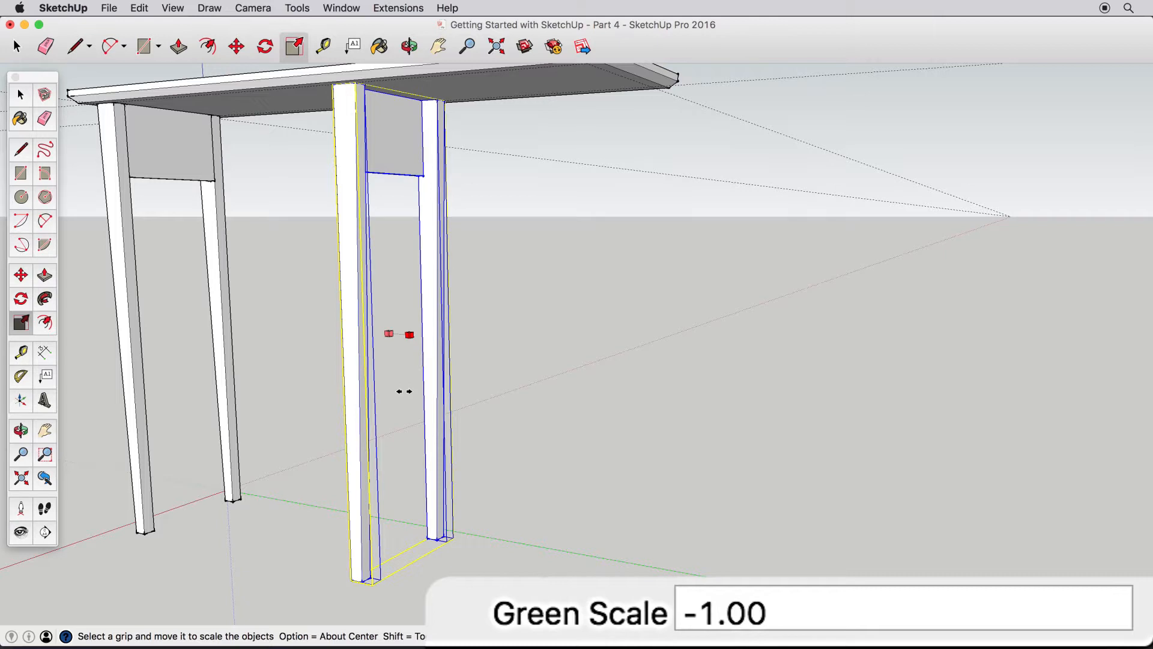
drag(402, 390, 286, 391)
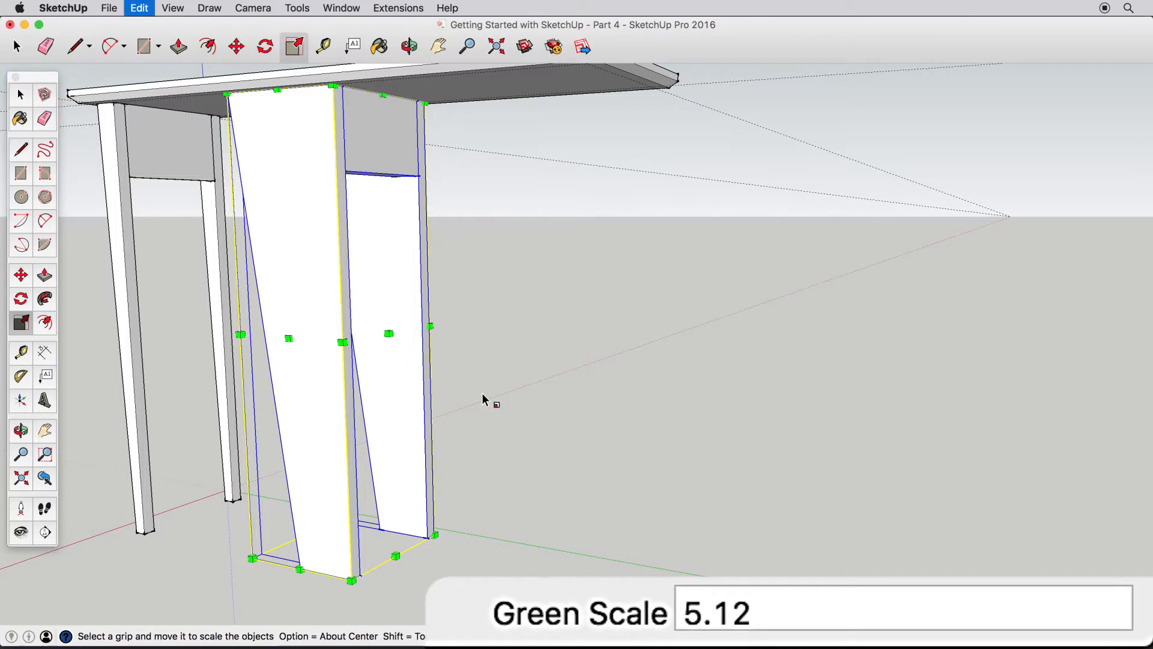
key(super+z)
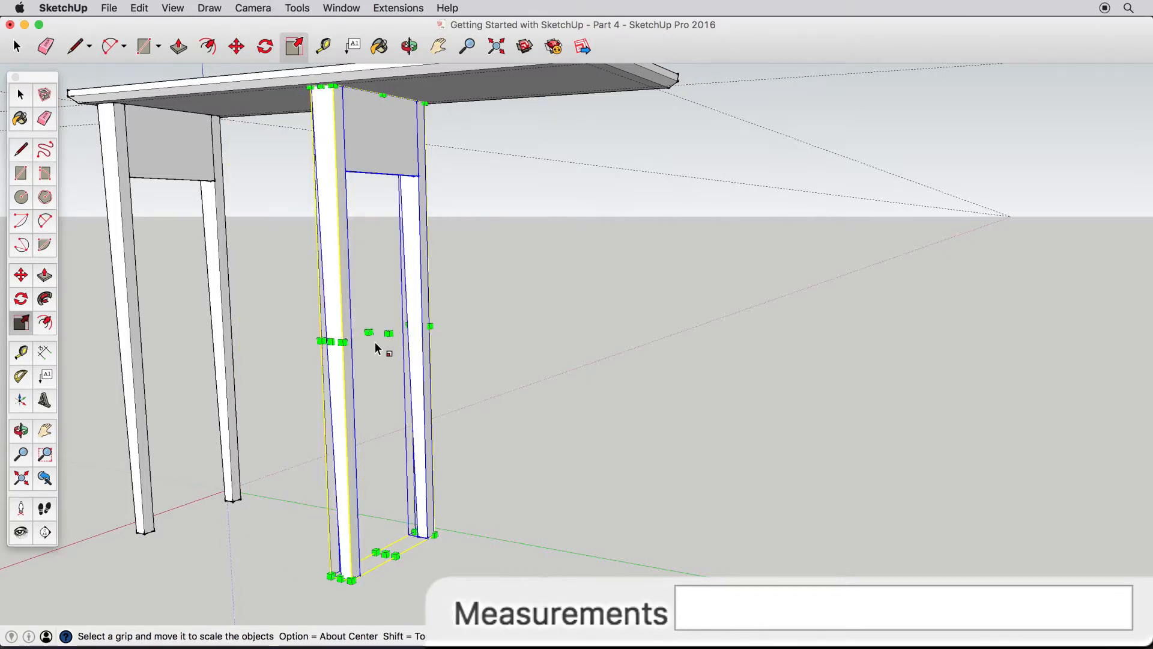
Mirror the copied legs and support with a green scale of -1.00 and move them about 1' 5 15/16" to the tabletop's free end.
drag(369, 332, 409, 347)
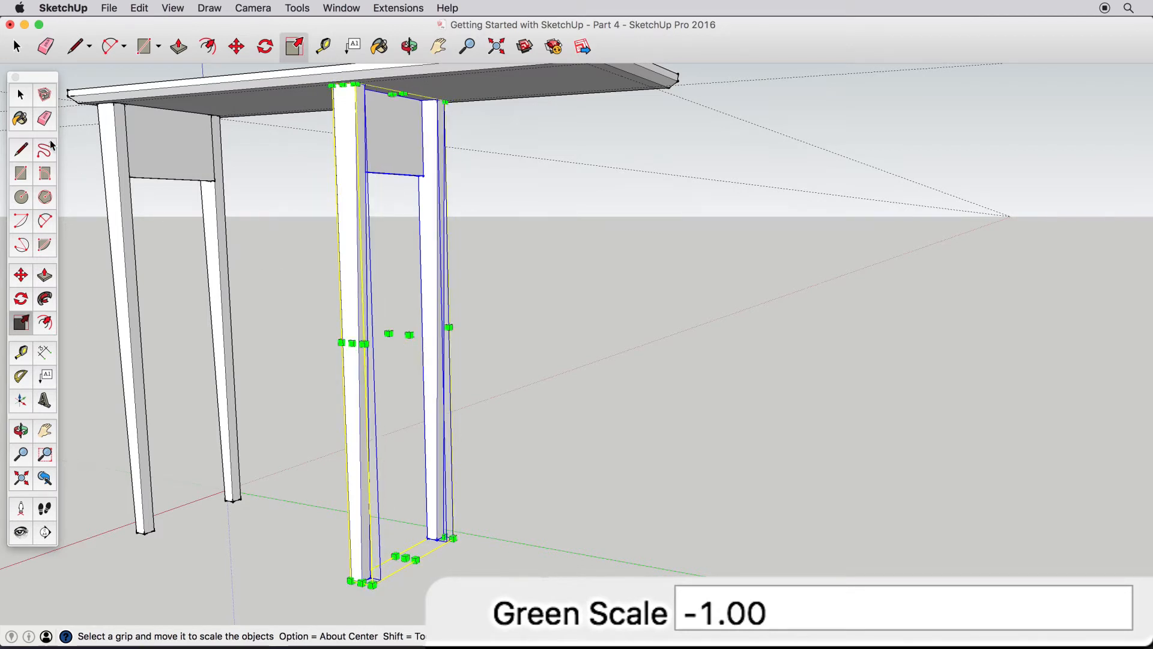
click(18, 95)
mouse_move(357, 145)
middle_down()
mouse_move(380, 108)
mouse_move(368, 147)
middle_up()
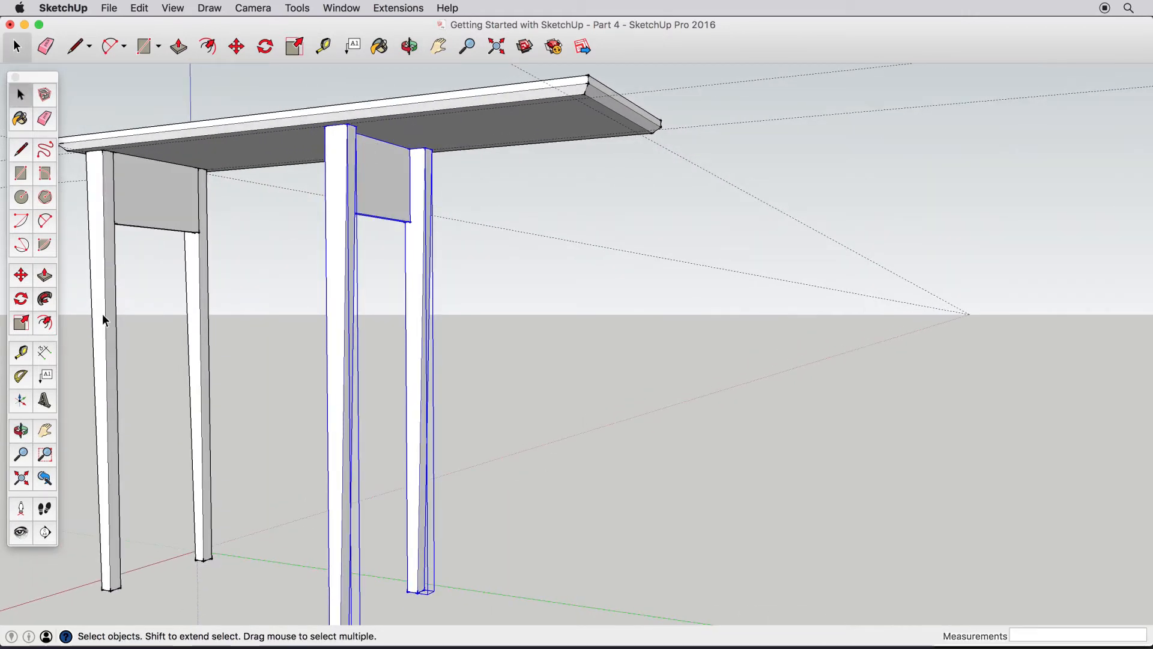
click(20, 275)
click(348, 125)
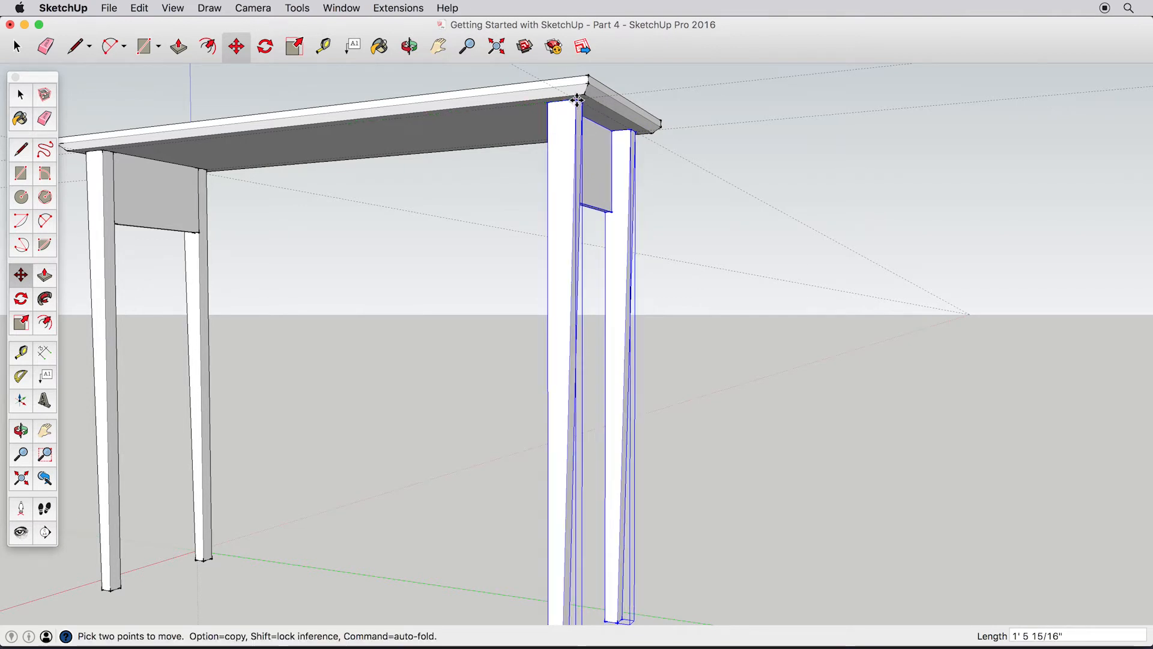
scroll(576, 100, up, 5)
middle_drag(575, 101, 614, 211)
Draw a .5" by 6" rectangle at the top of the original leg's inner face, beside the side support.
scroll(520, 113, down, 5)
middle_drag(383, 217, 291, 202)
scroll(300, 198, up, 5)
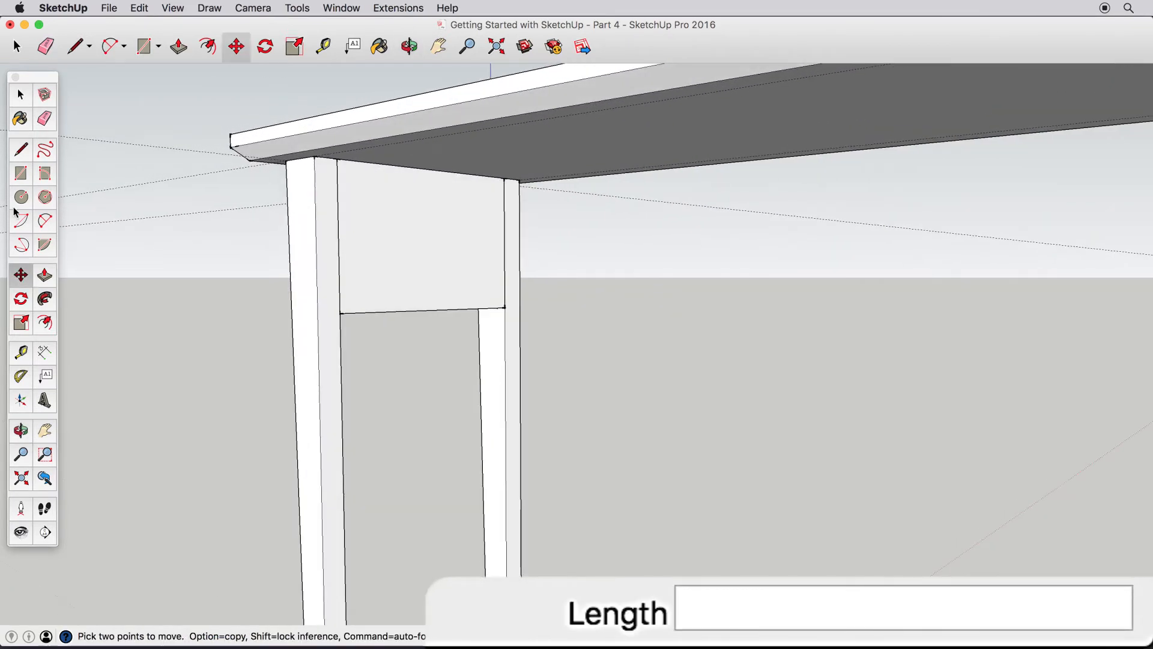
click(22, 173)
click(338, 159)
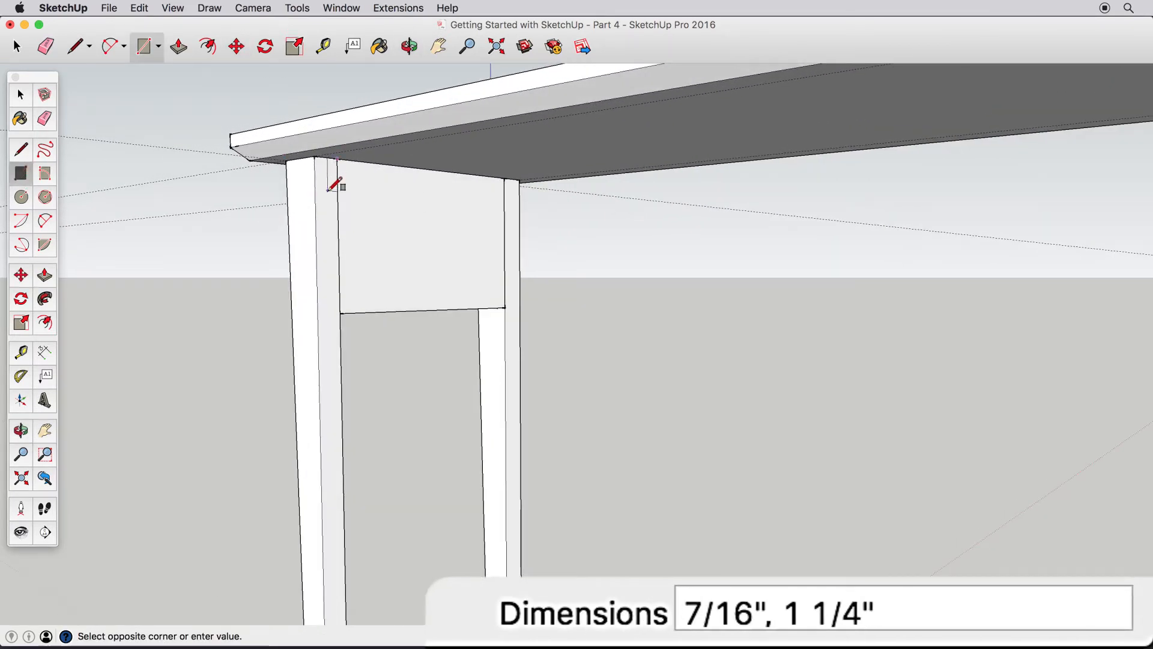
text(.5",6)
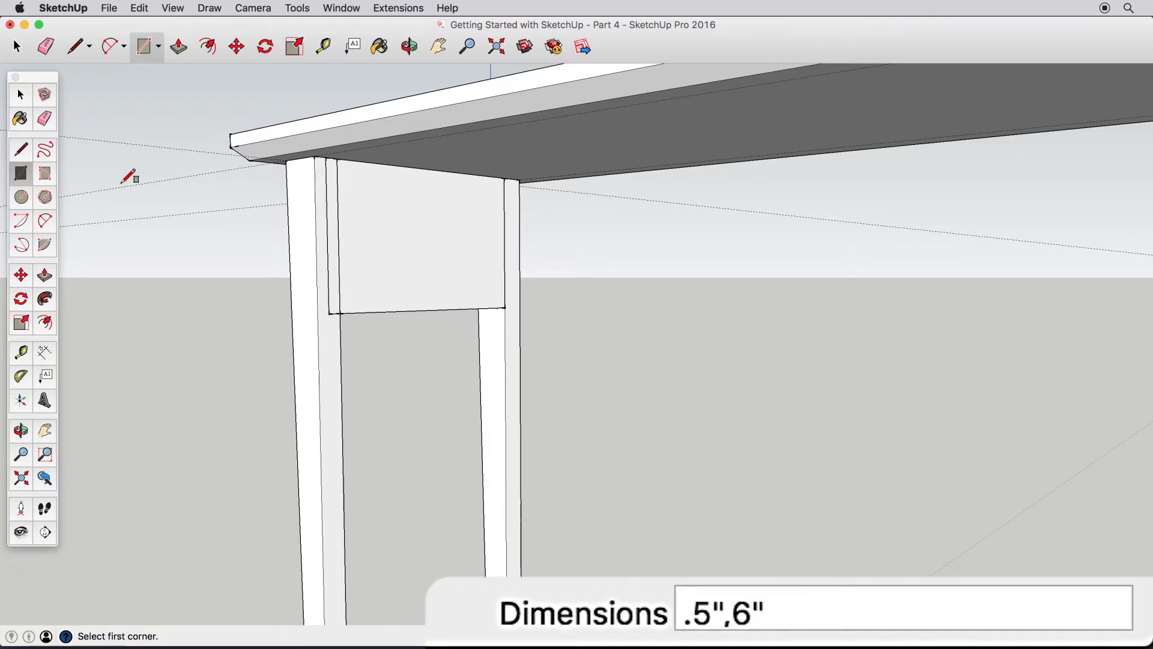
Push/Pull the .5" by 6" rectangle 3' 5" to reach the opposite leg.
click(42, 278)
click(338, 261)
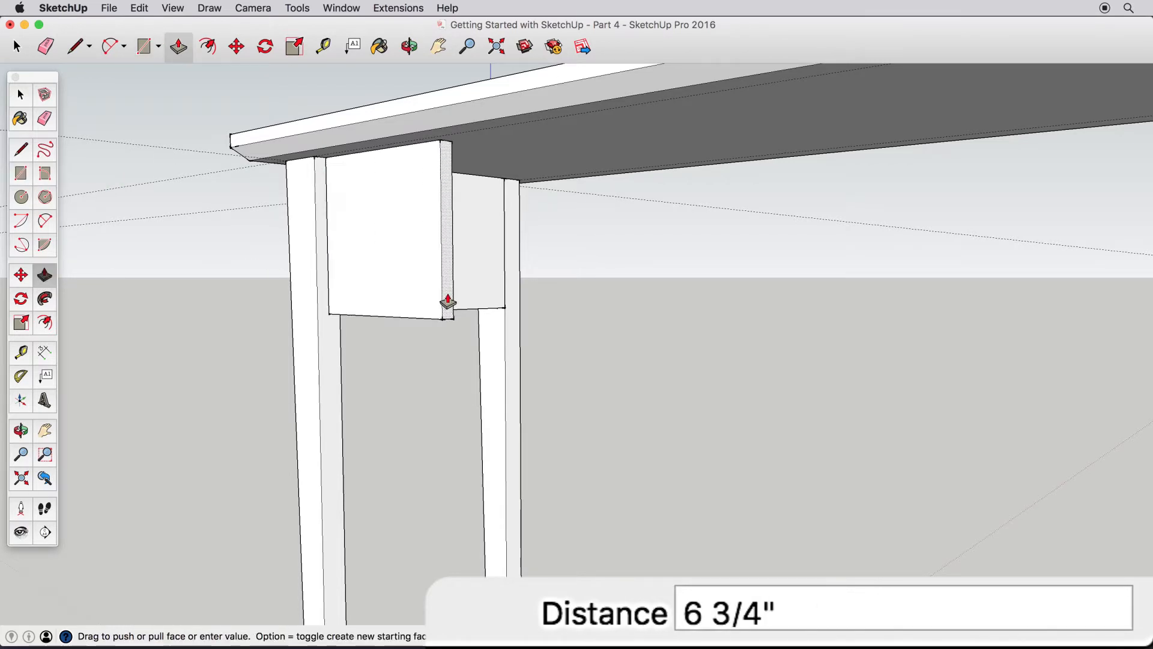
scroll(464, 307, down, 10)
middle_drag(652, 324, 701, 293)
scroll(667, 311, up, 10)
scroll(643, 304, up, 5)
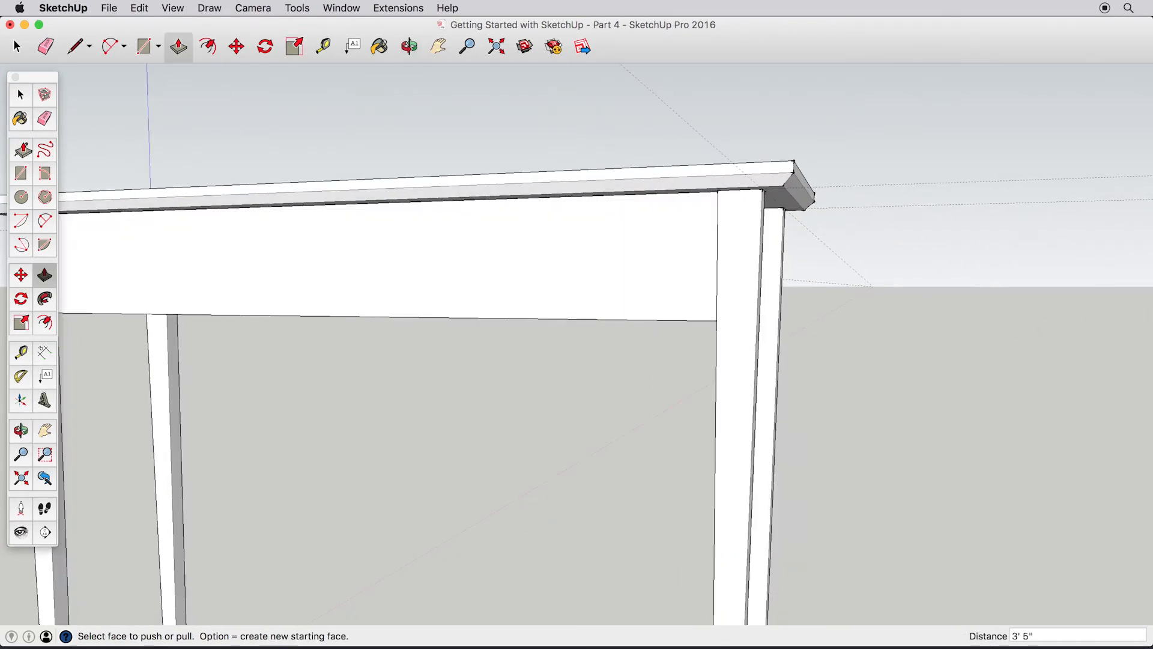
Make the long panel between the legs a component named "Table front support".
click(30, 93)
click(275, 262)
right_click(289, 263)
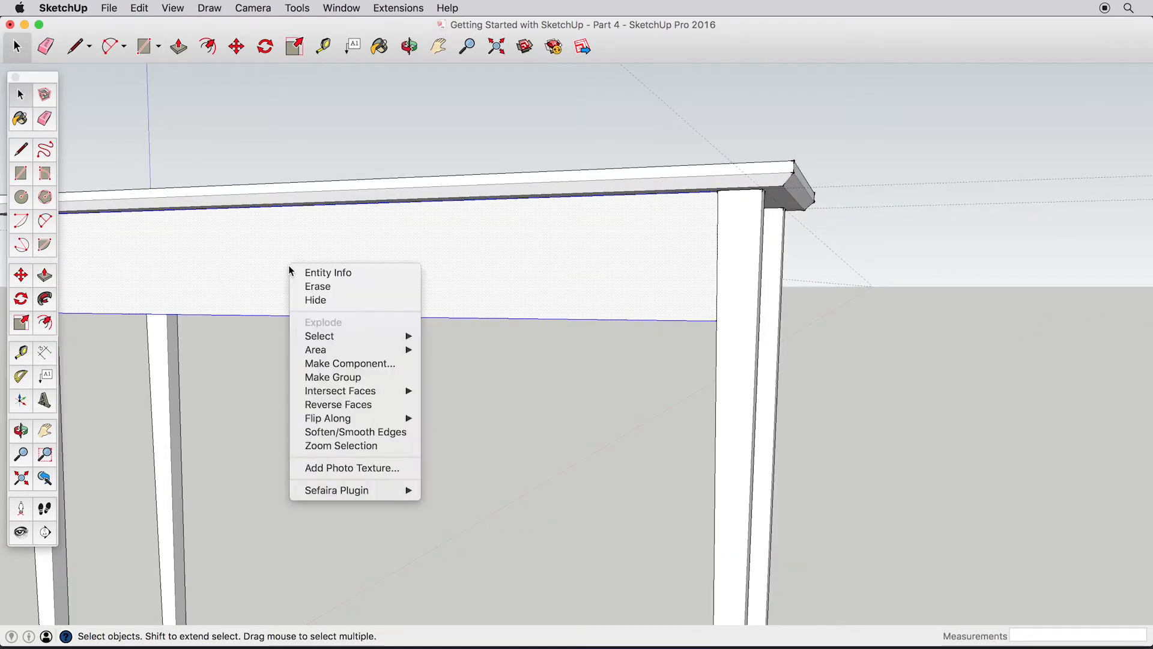
click(361, 364)
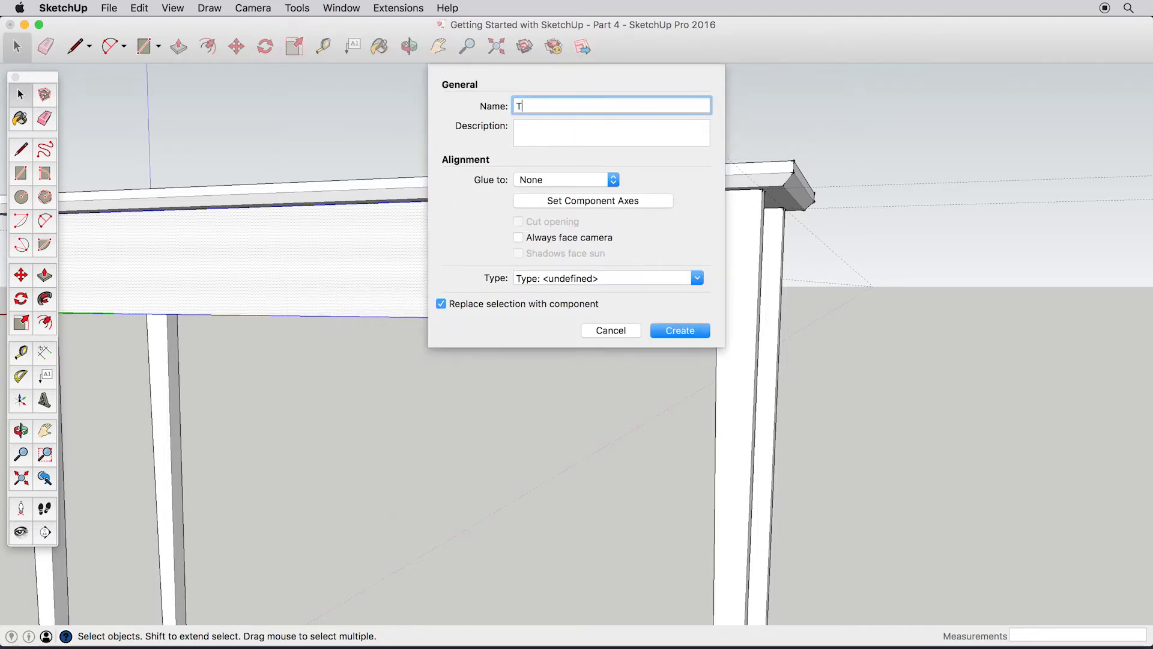
text(Table front support)
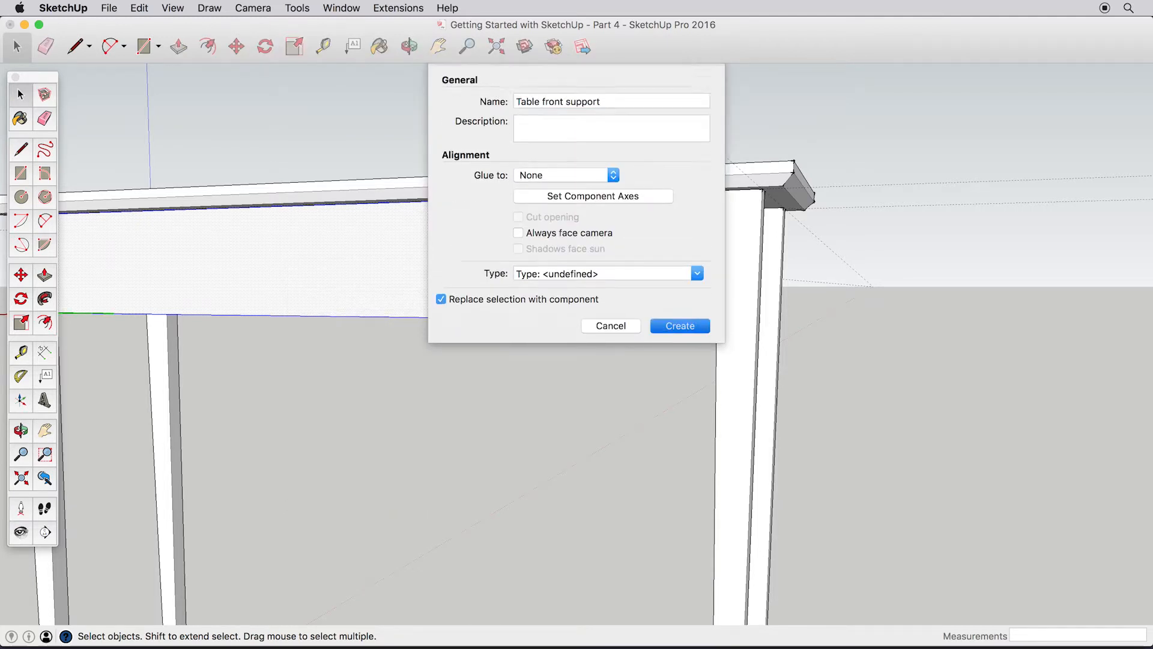
key(Return)
Copy the front support across the table's depth so it spans between the other two legs.
middle_drag(639, 318, 611, 307)
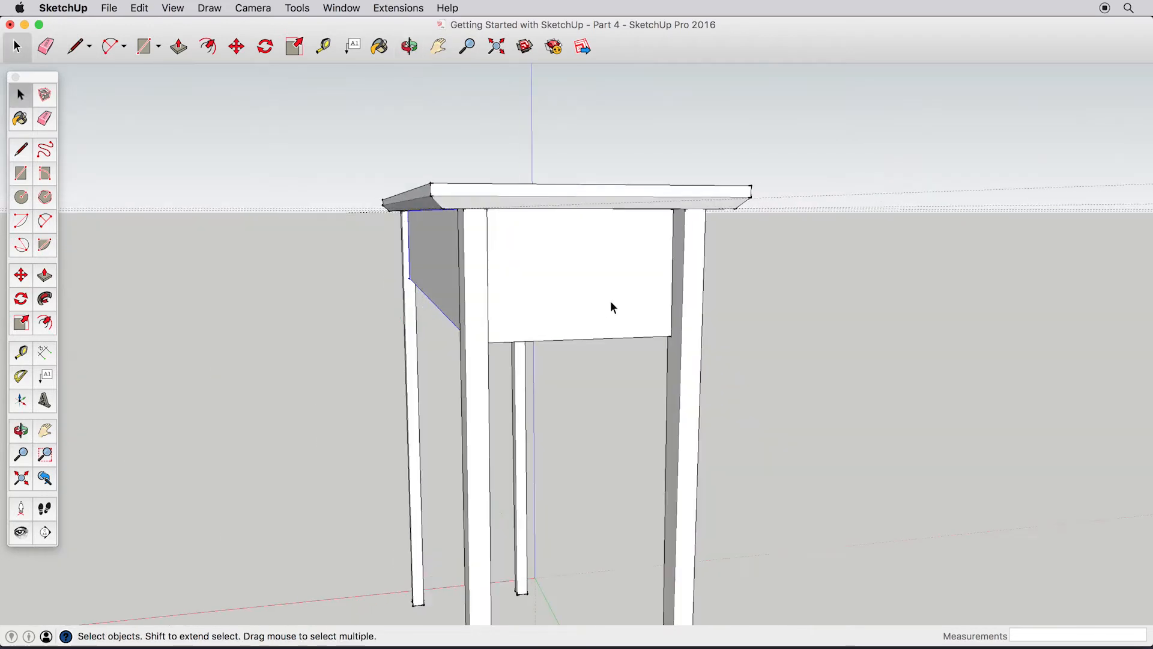
scroll(522, 290, up, 3)
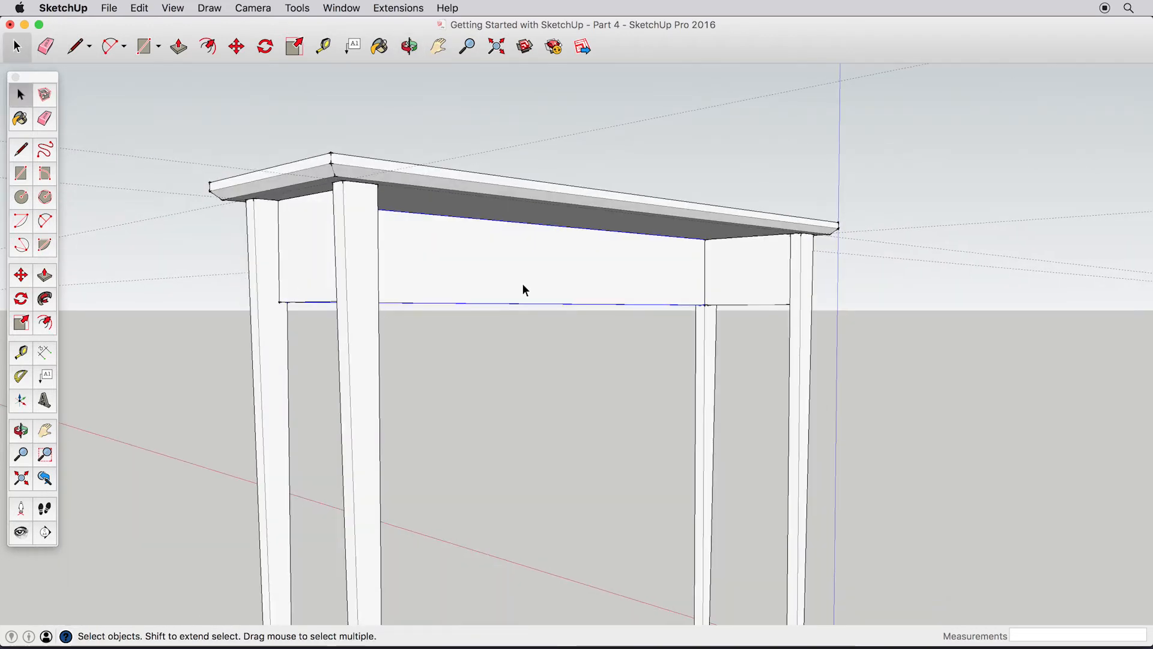
click(21, 274)
click(707, 239)
key(alt)
click(793, 239)
middle_drag(641, 262, 807, 303)
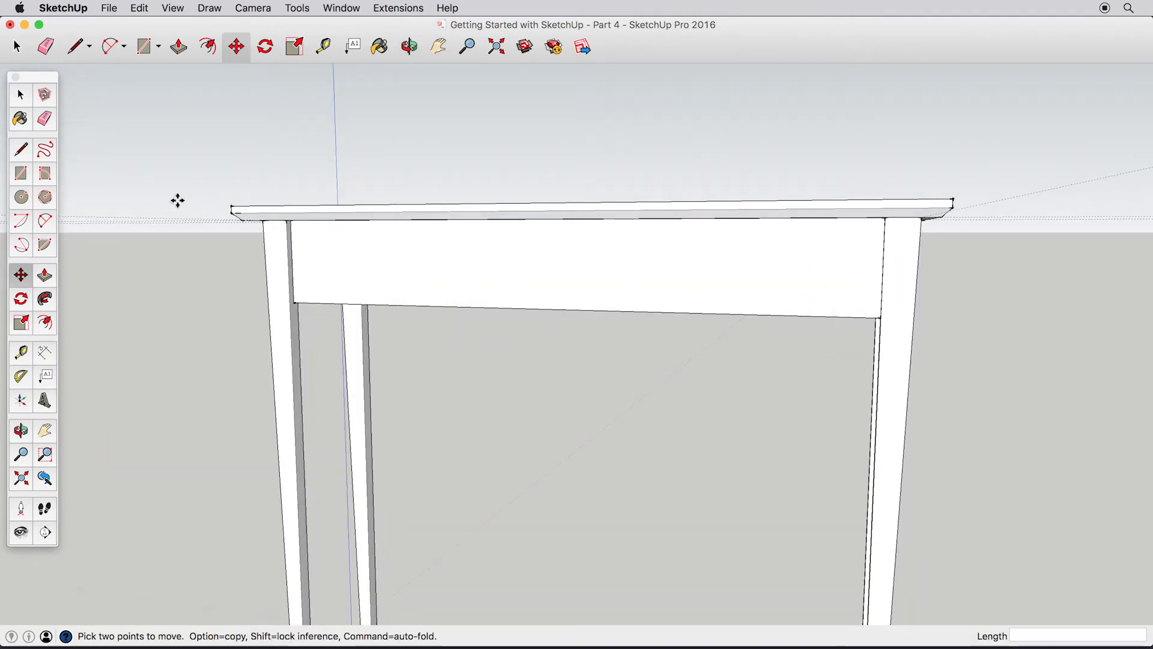
click(18, 98)
middle_drag(510, 290, 603, 276)
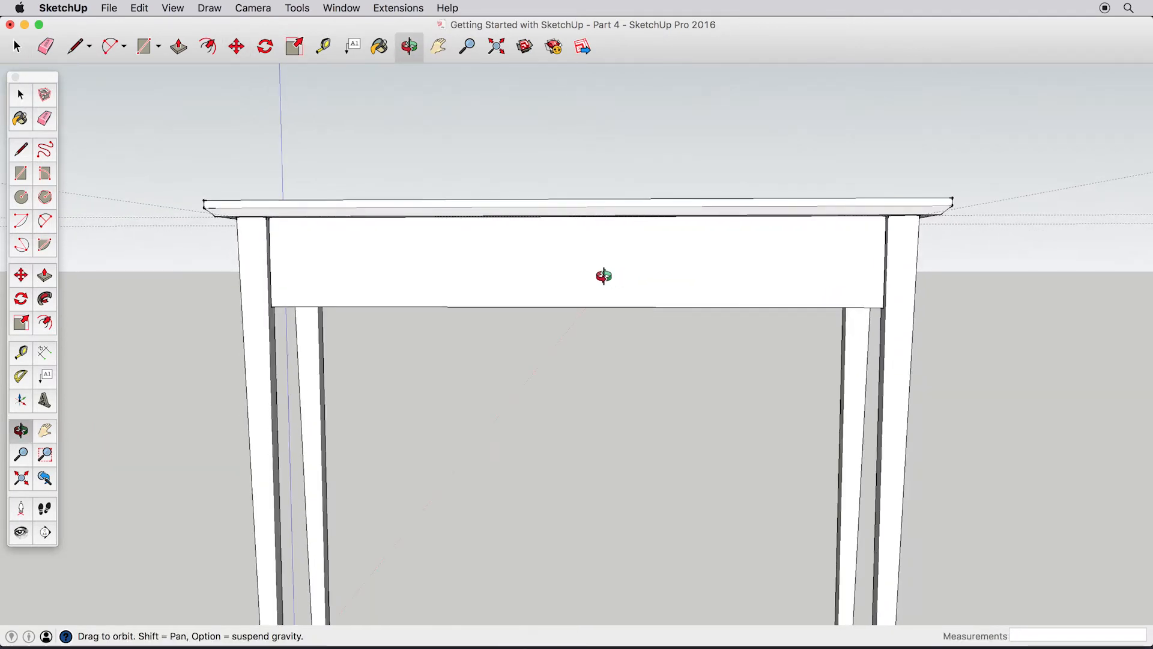
Place a guide line 1" above the bottom edge of the front support.
scroll(586, 276, up, 3)
scroll(587, 281, up, 1)
click(20, 353)
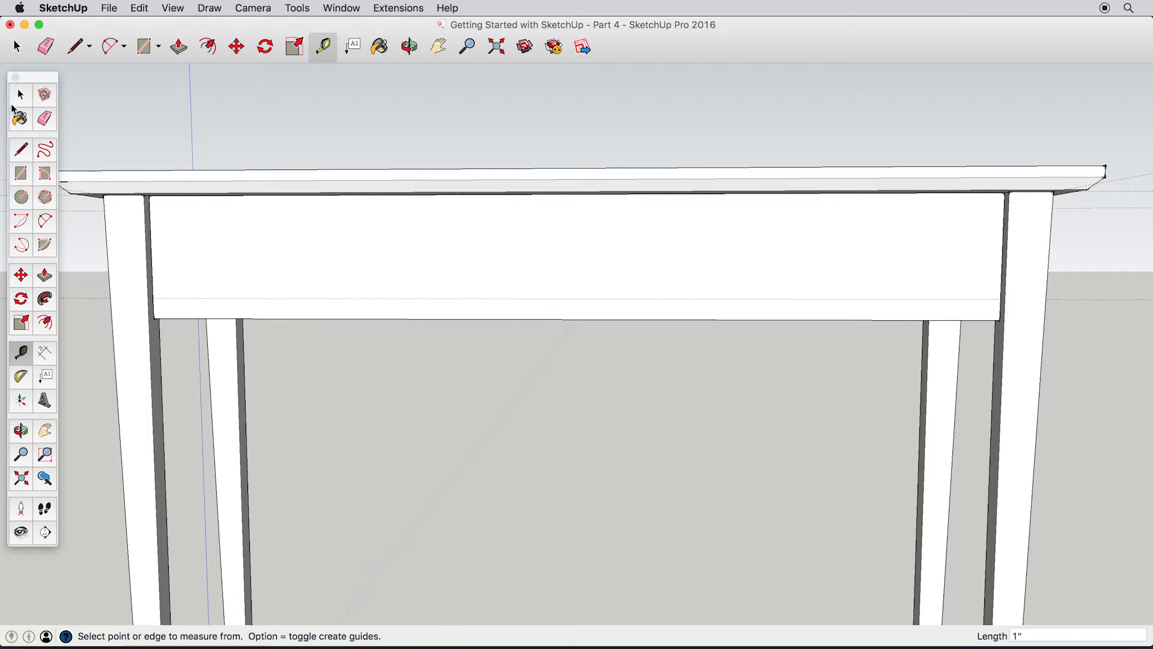
Open the front support for editing and draw a two-point arc between its bottom corners, bulging up to the guide.
click(20, 95)
double_click(271, 249)
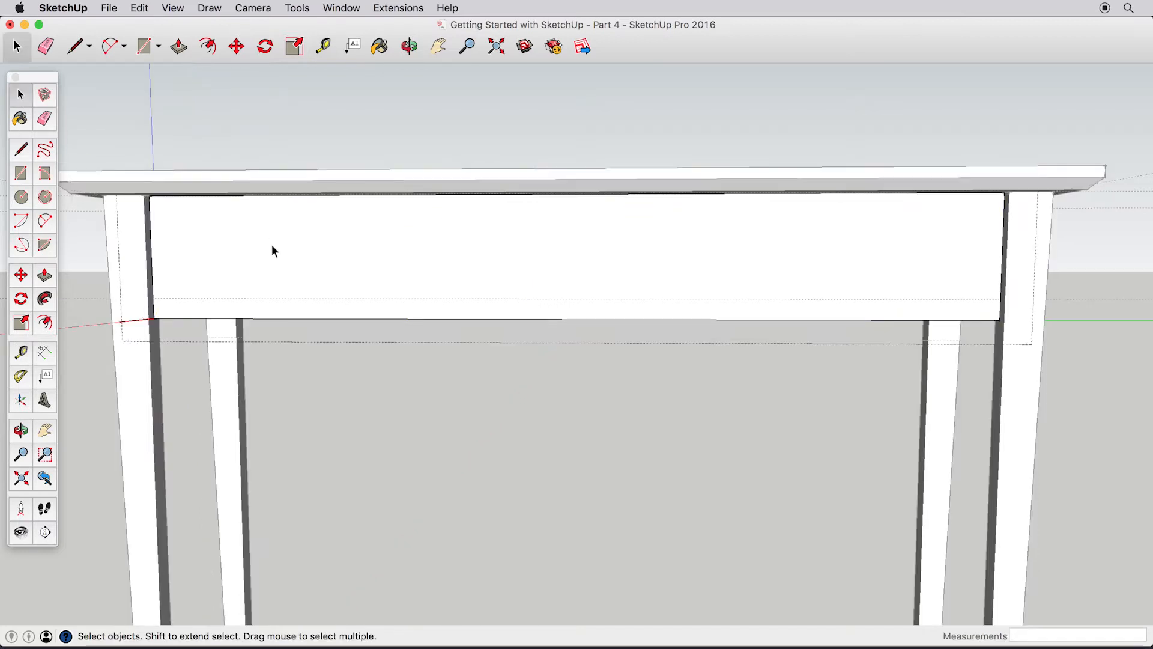
click(44, 221)
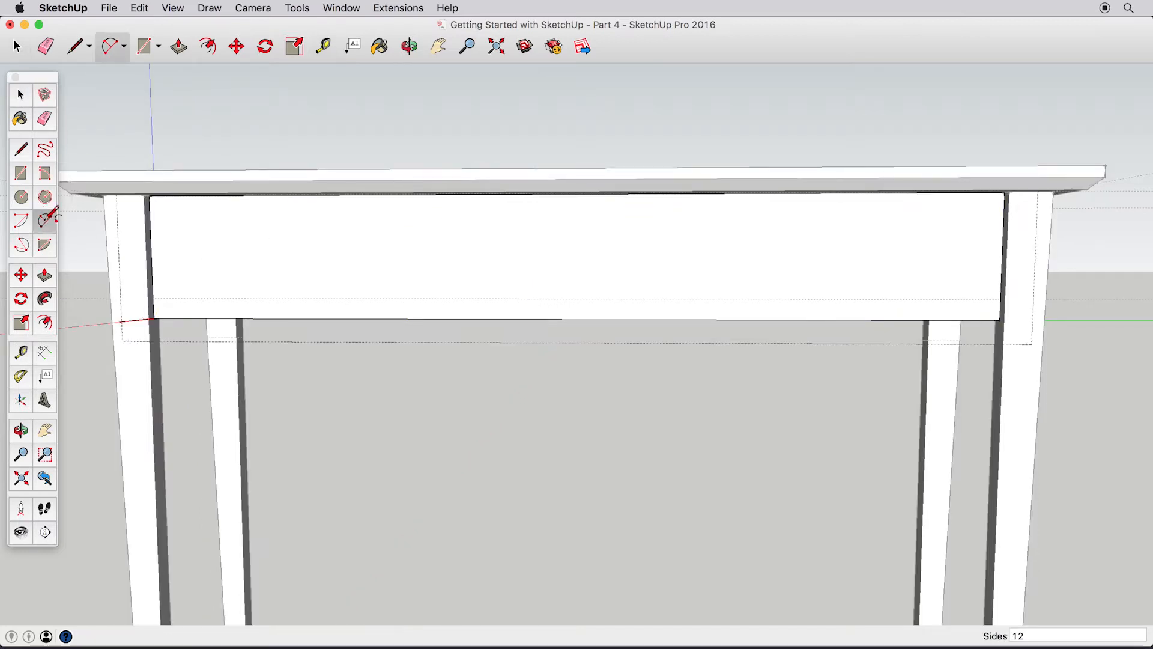
click(155, 317)
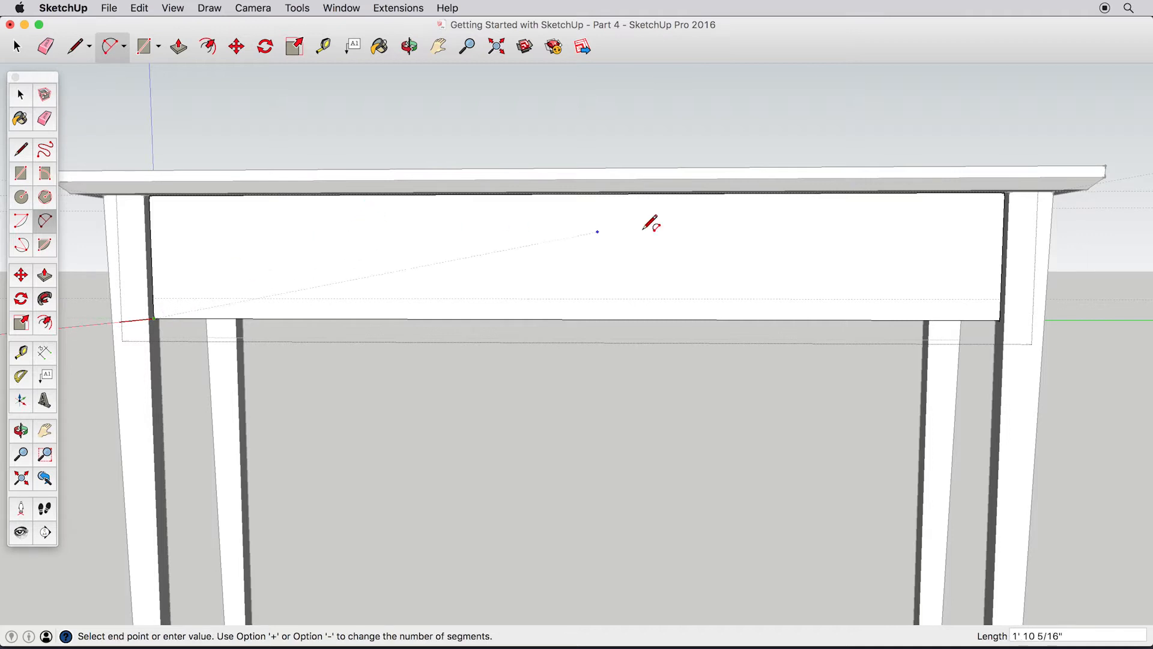
click(1001, 319)
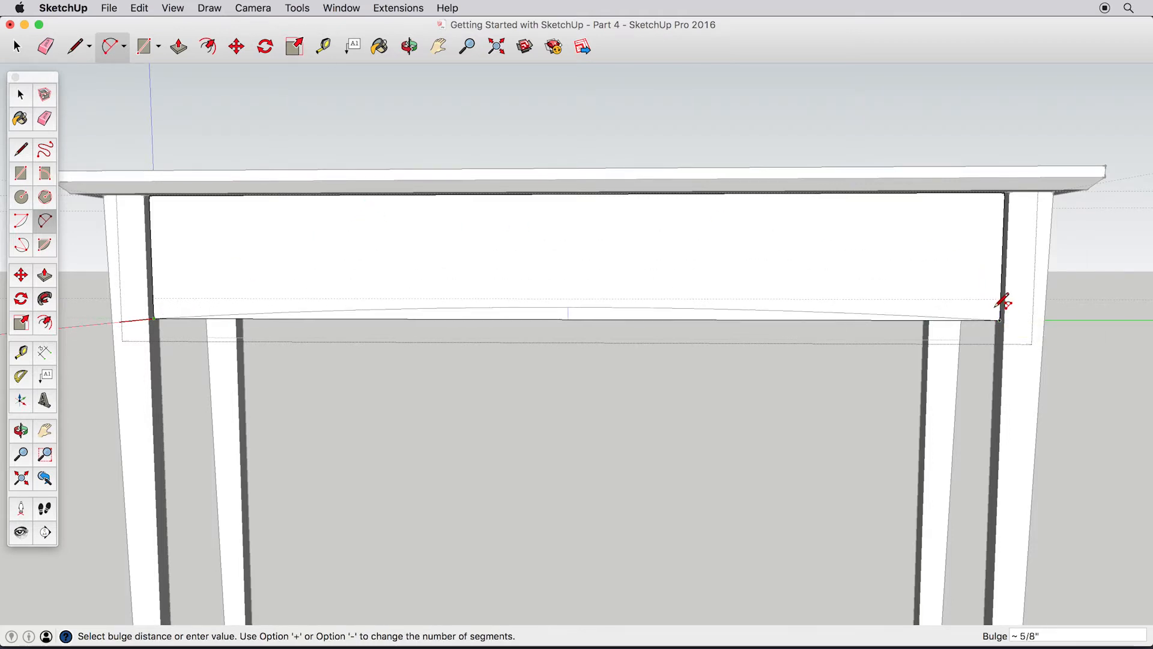
click(569, 297)
Push/Pull the area below the arc 1/2" through the front support to cut it away, and close the component.
key(p)
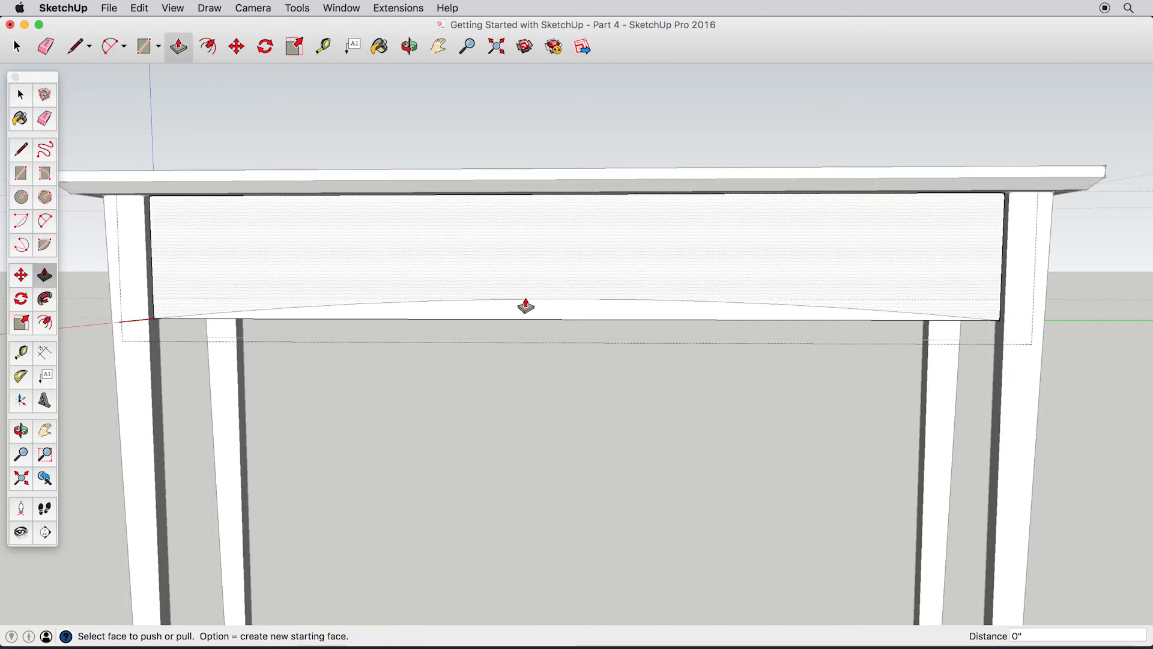
middle_drag(525, 306, 450, 283)
click(564, 310)
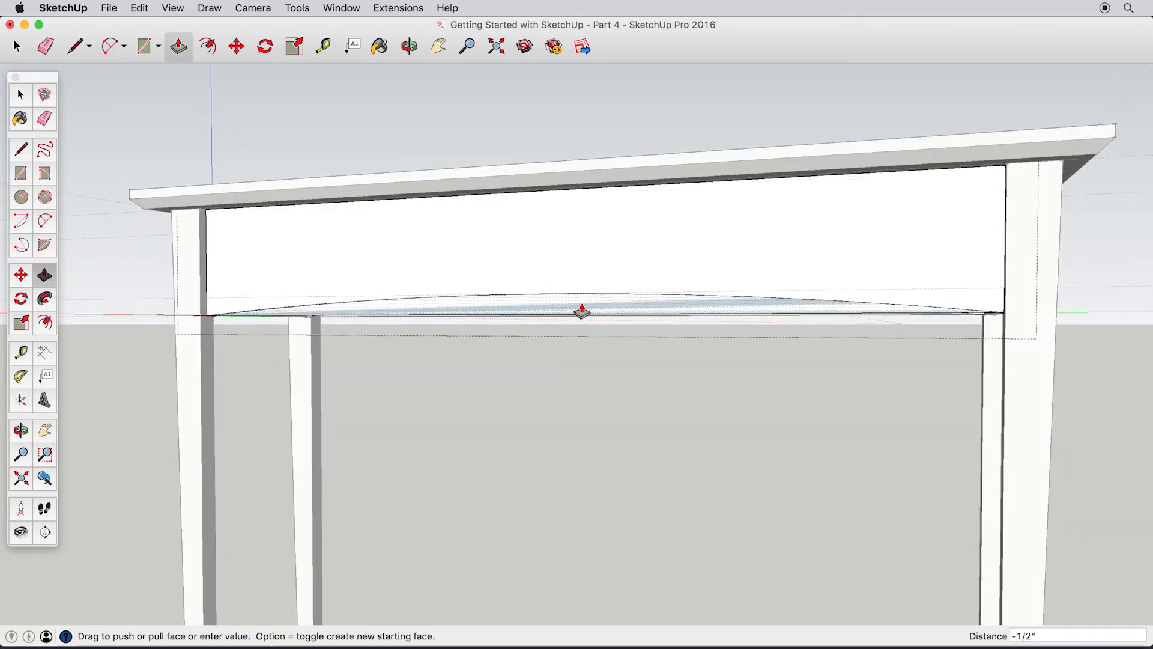
click(582, 311)
middle_drag(576, 317, 632, 353)
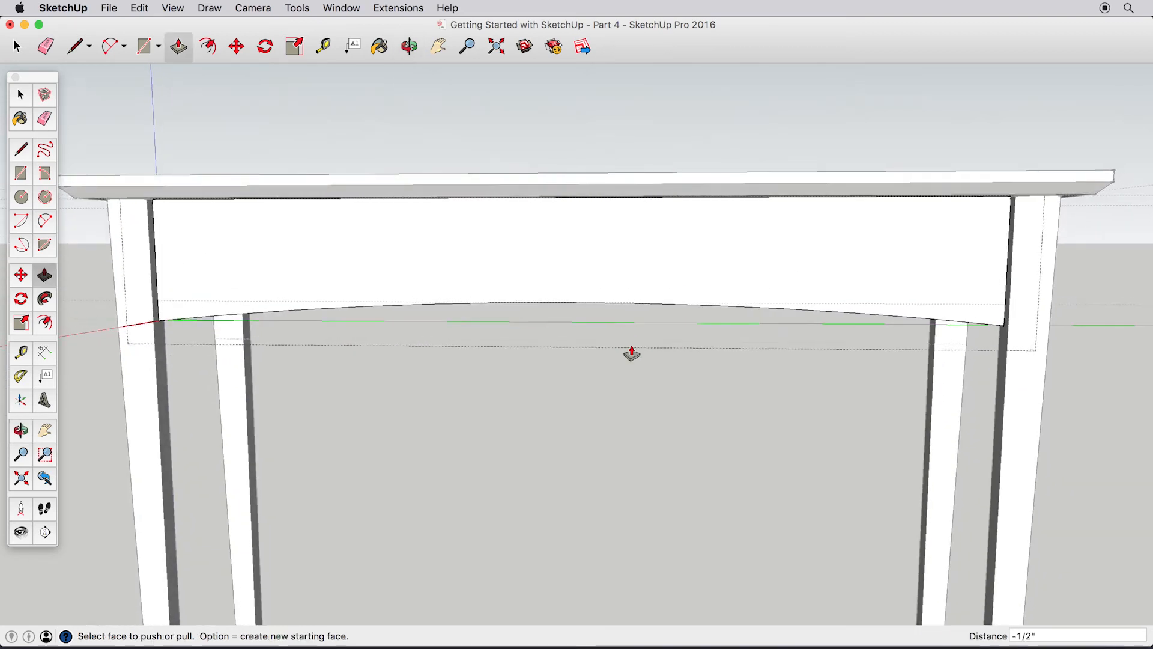
key(space)
click(285, 382)
Draw a 3" by 15" rectangle on the front support's outer face, near one leg.
middle_drag(286, 381, 402, 321)
middle_drag(326, 297, 378, 295)
shift+middle_drag(378, 295, 479, 331)
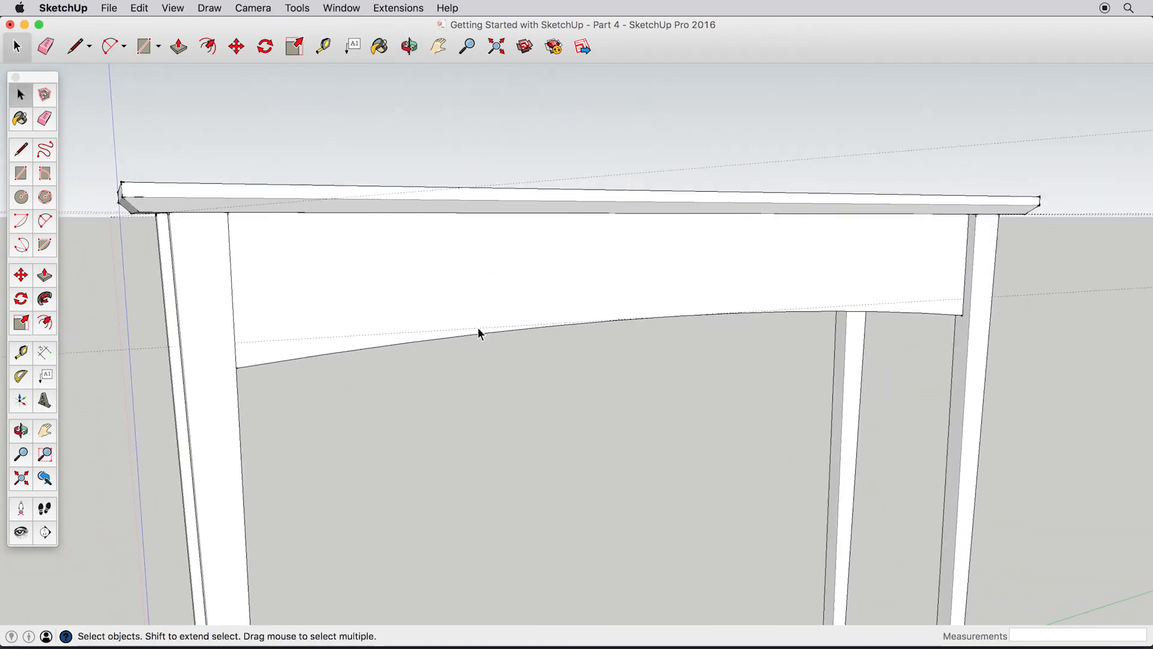
click(20, 174)
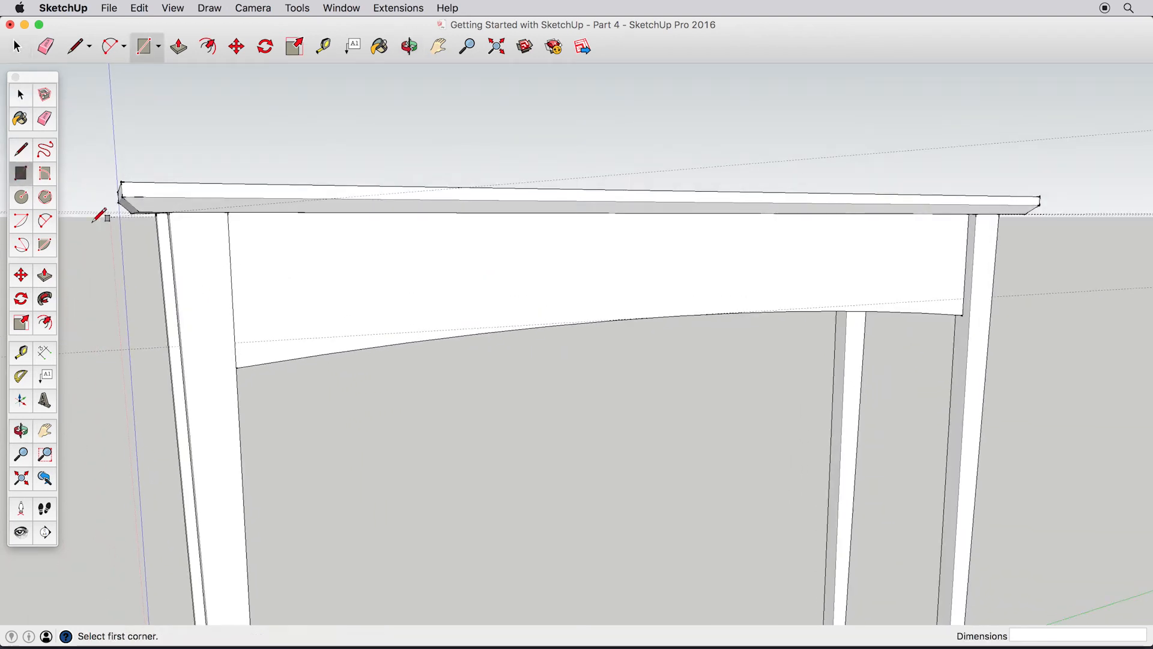
mouse_move(287, 241)
middle_down()
mouse_move(322, 254)
mouse_move(296, 226)
mouse_move(319, 245)
mouse_move(265, 254)
mouse_move(291, 240)
middle_up()
click(316, 236)
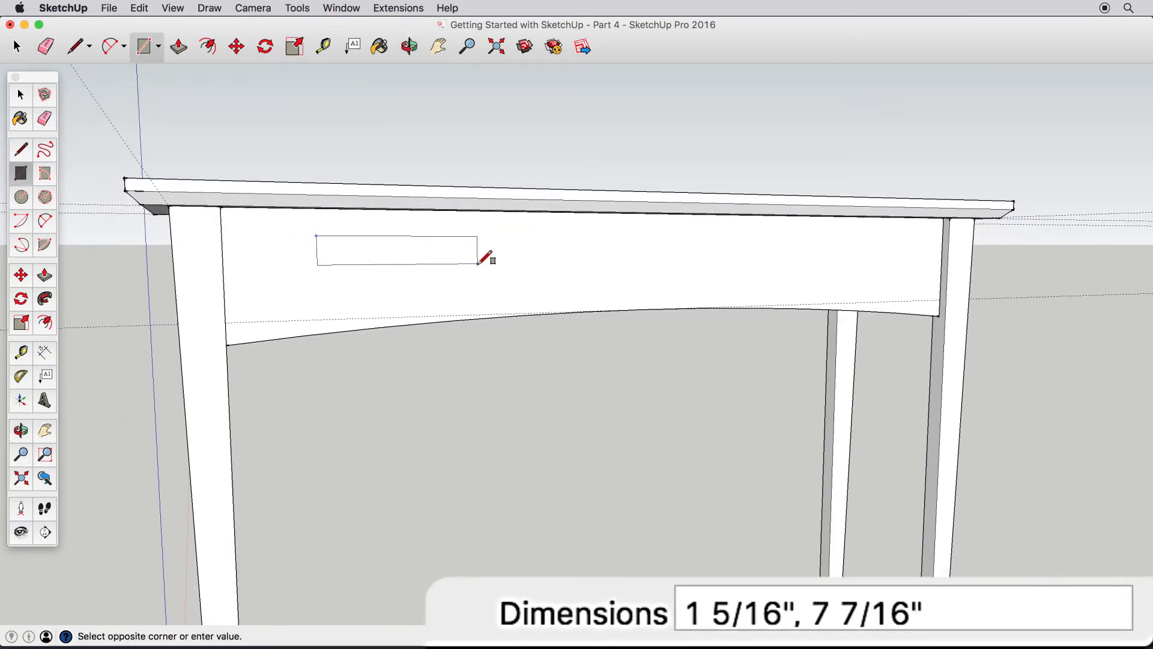
text(3)
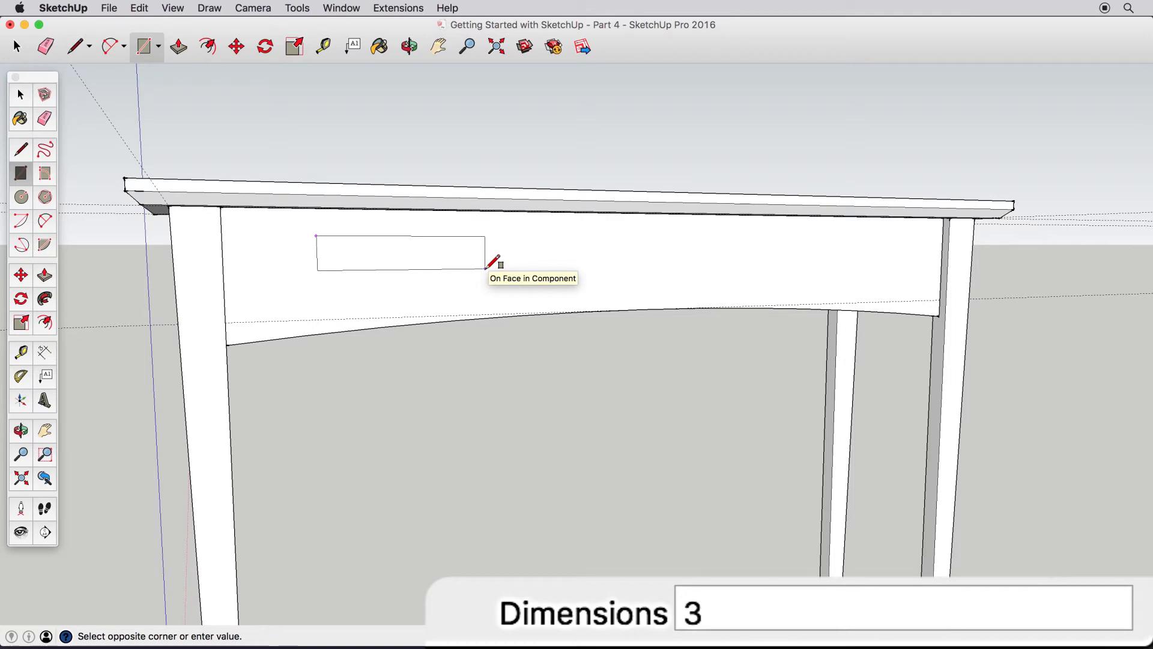
text(",15")
key(Return)
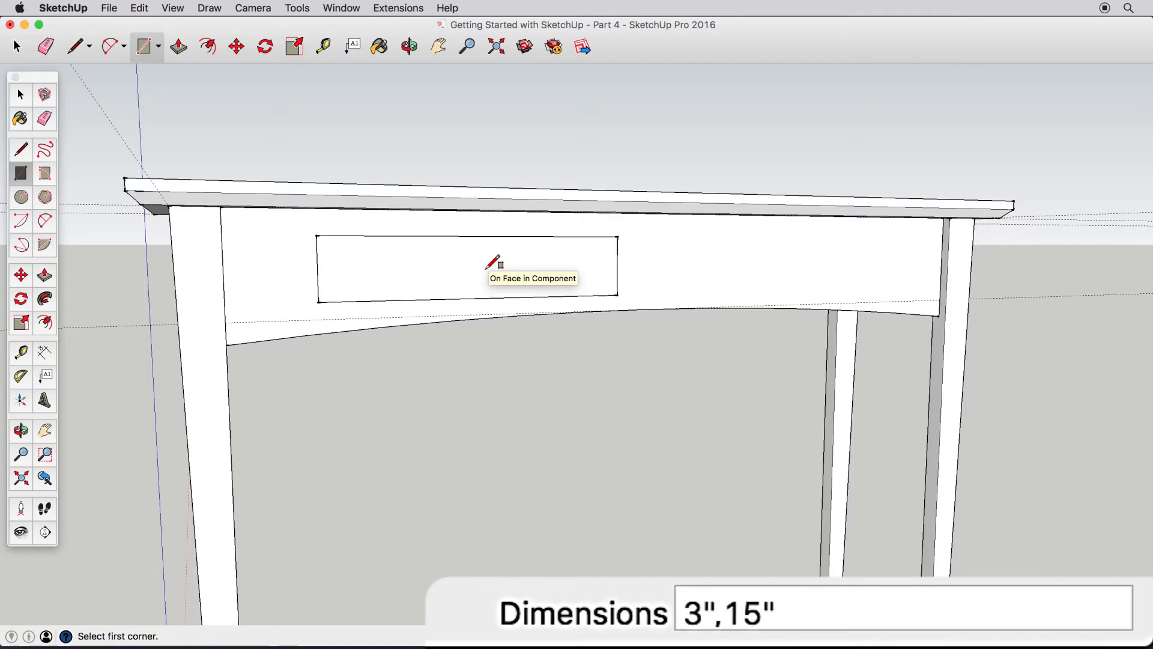
Push/Pull the 3" by 15" rectangle outward 1".
key(p)
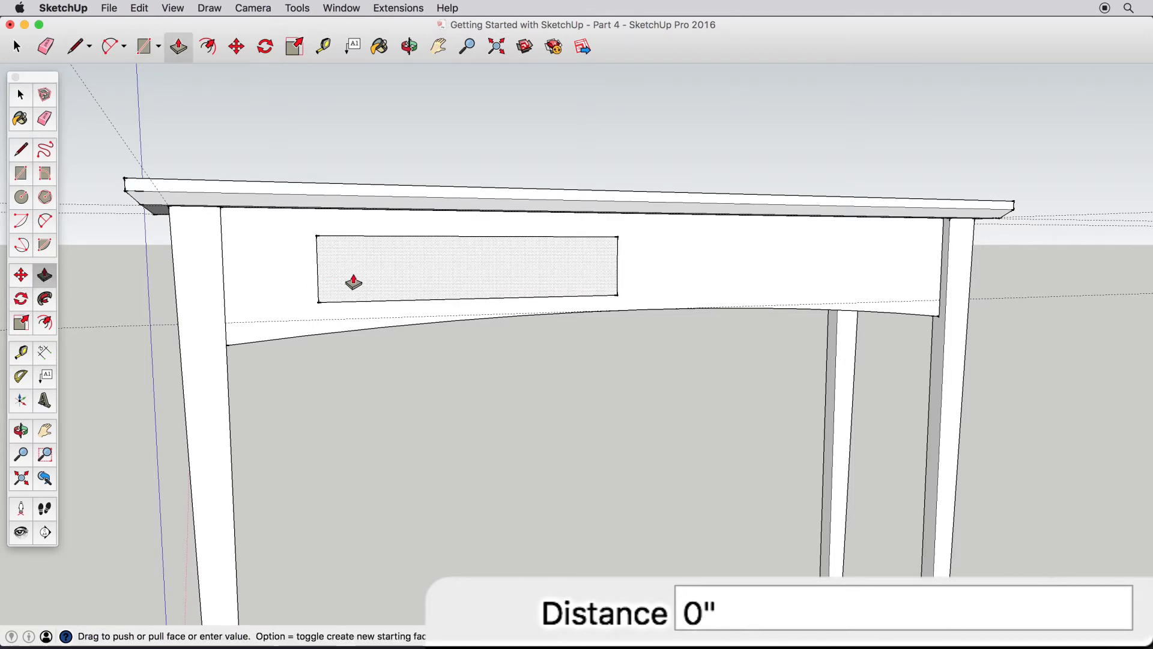
drag(360, 281, 367, 294)
text(")
key(Return)
Draw a diagonal chamfer line about 1/2" long across the lower front corner of the drawer block's end face.
middle_drag(353, 288, 438, 314)
scroll(370, 315, up, 3)
scroll(354, 305, up, 4)
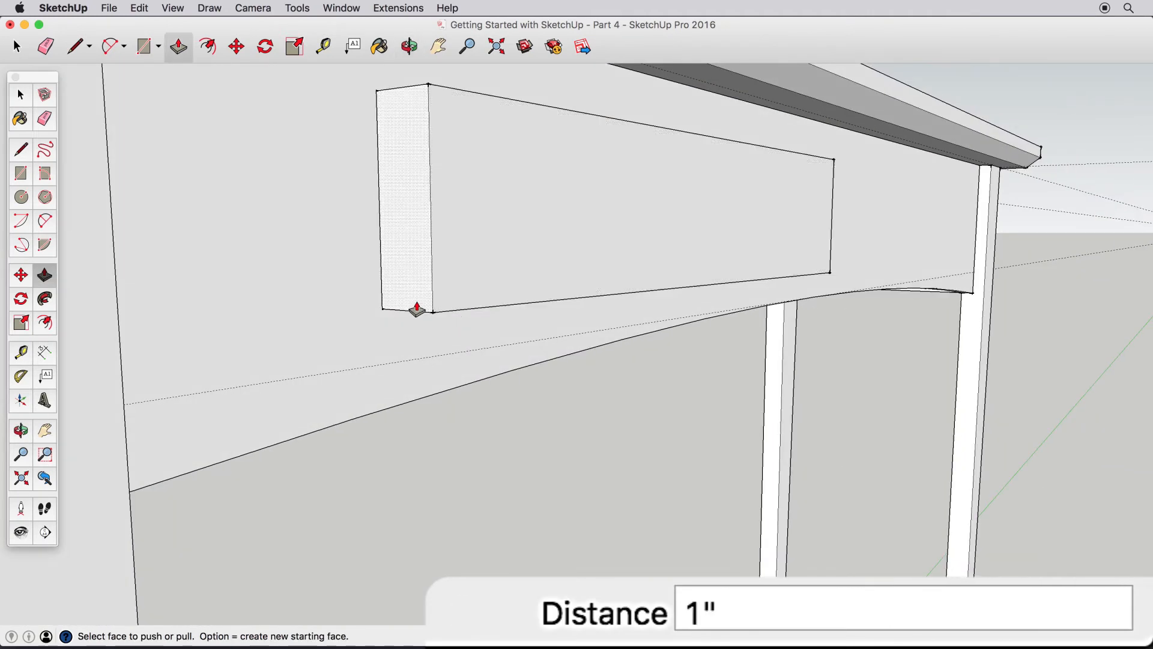
click(21, 149)
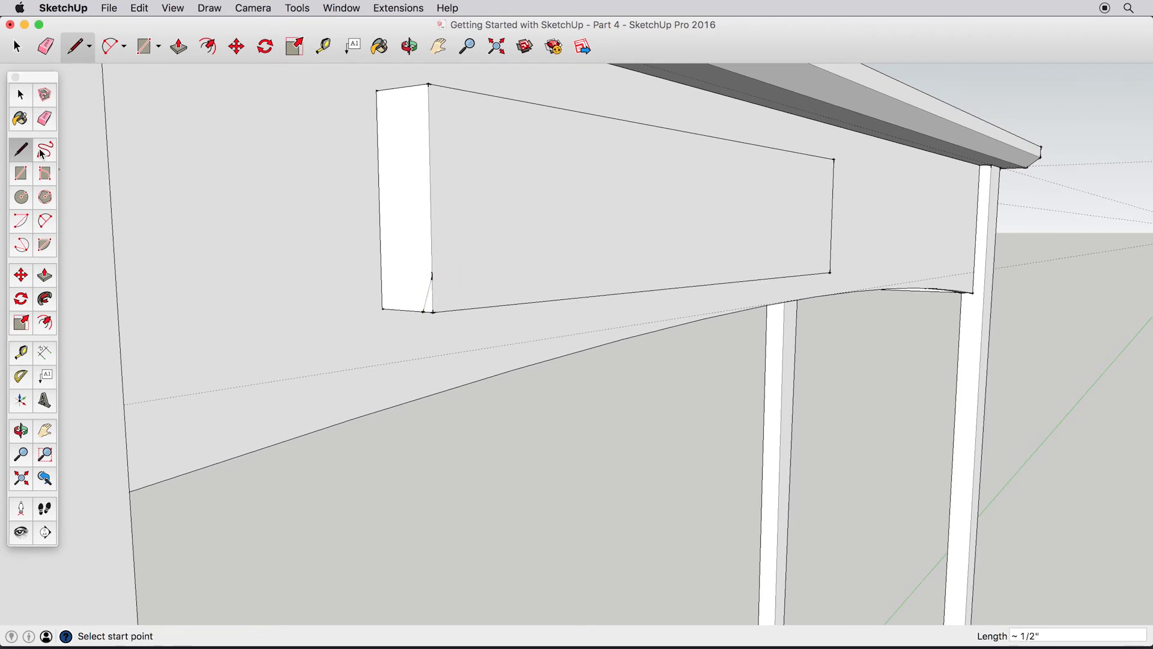
Bevel the drawer block's front edges by running Follow Me with the small corner triangle around the front face.
click(21, 95)
click(488, 198)
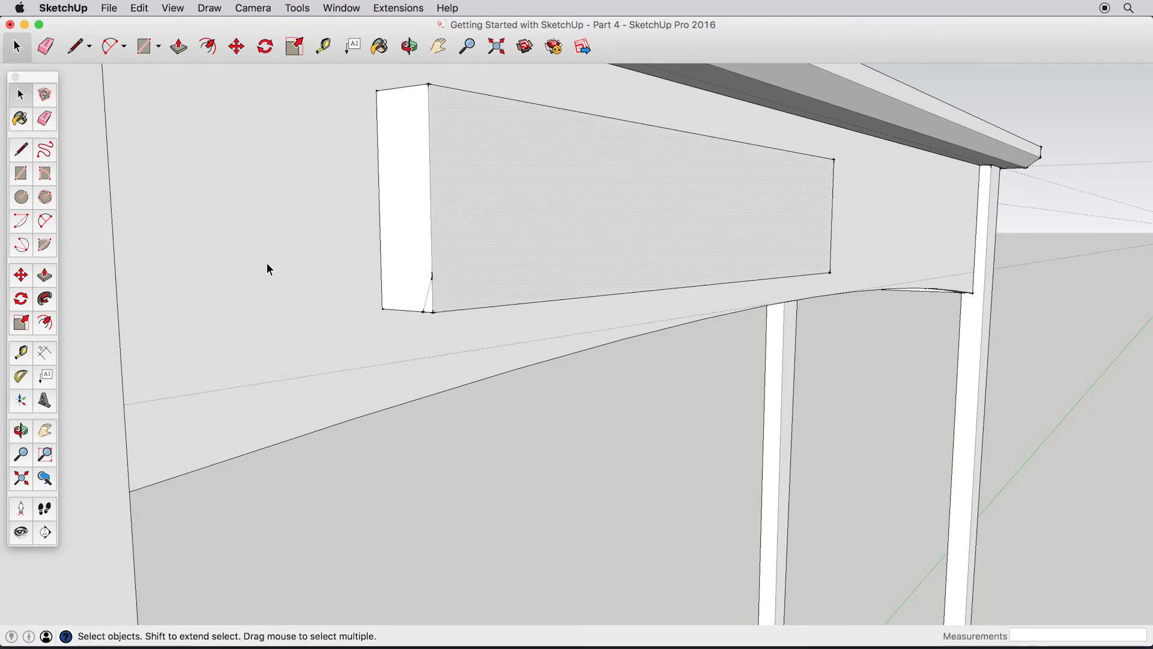
click(46, 298)
click(430, 304)
middle_drag(430, 269, 354, 243)
Make the whole beveled drawer block a component named "drawer front".
click(28, 100)
triple_click(483, 226)
right_click(481, 228)
mouse_move(557, 317)
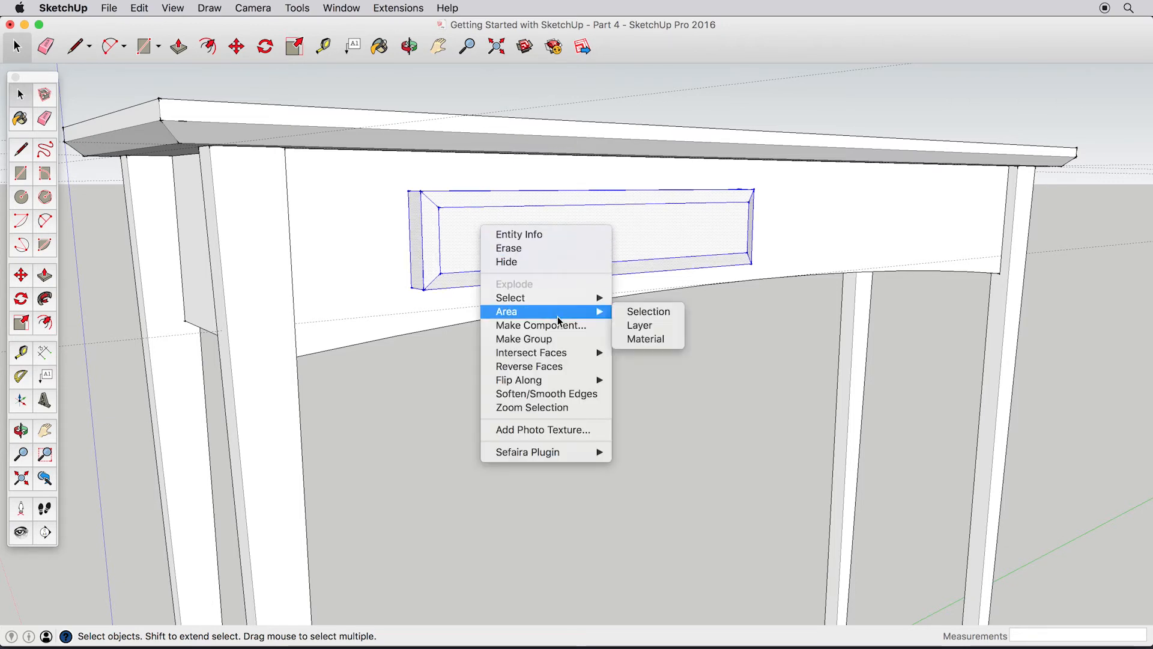
click(586, 331)
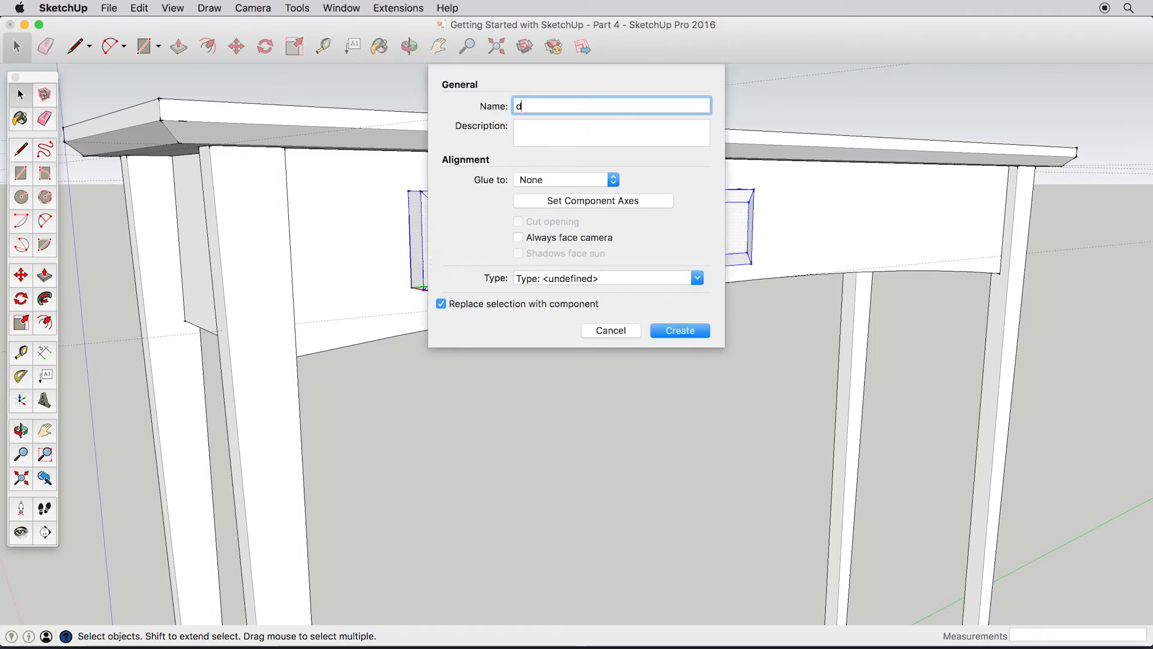
text(drawer front)
key(Return)
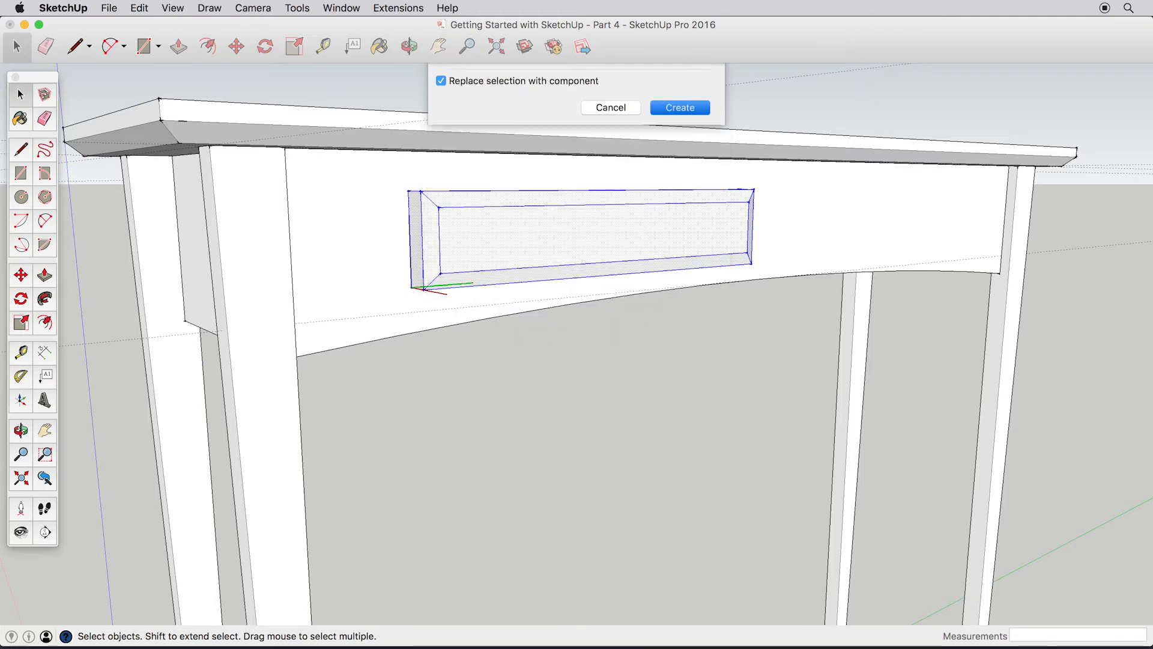
Place vertical guides inset from both ends of the front support.
click(21, 353)
middle_drag(247, 273, 128, 255)
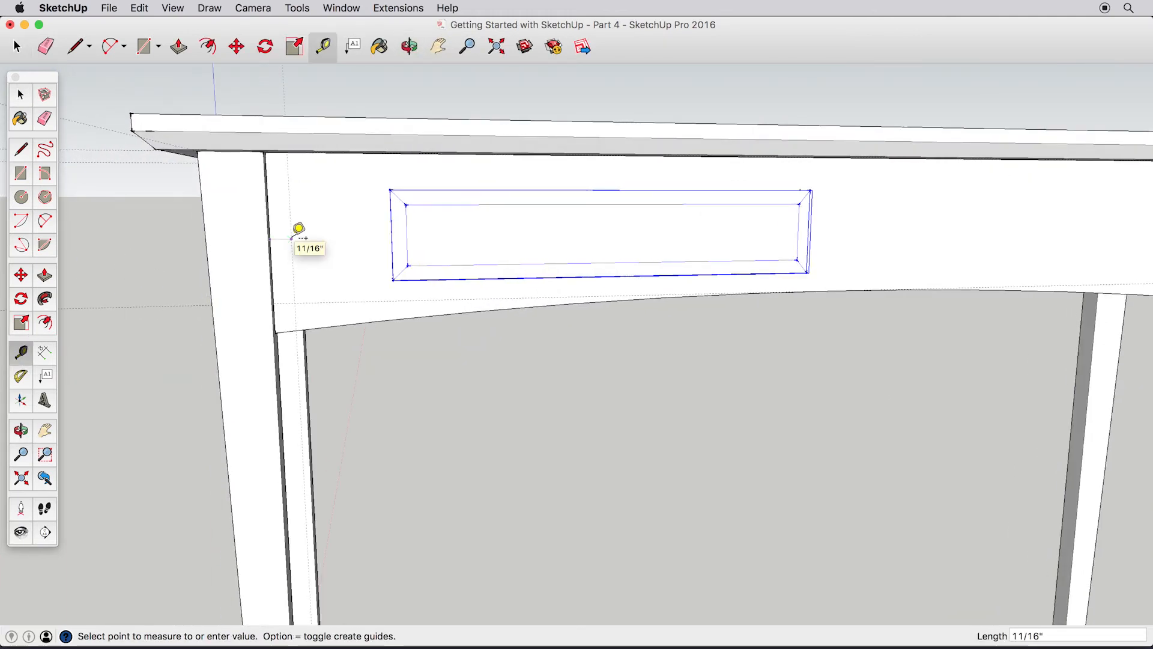
middle_drag(633, 245, 997, 232)
scroll(964, 243, down, 2)
shift+middle_drag(502, 283, 644, 281)
Align the drawer front with the guide at one end and copy it to the guide at the other end.
key(m)
middle_drag(350, 234, 436, 228)
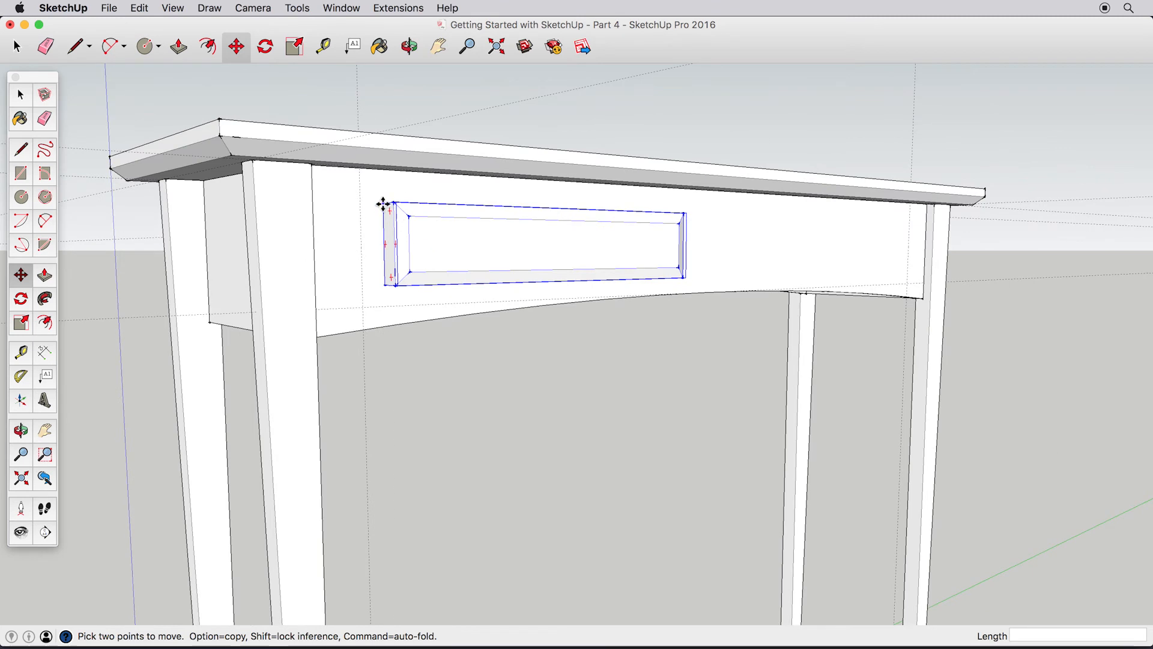
middle_drag(360, 206, 478, 235)
click(478, 236)
key(alt)
click(1016, 244)
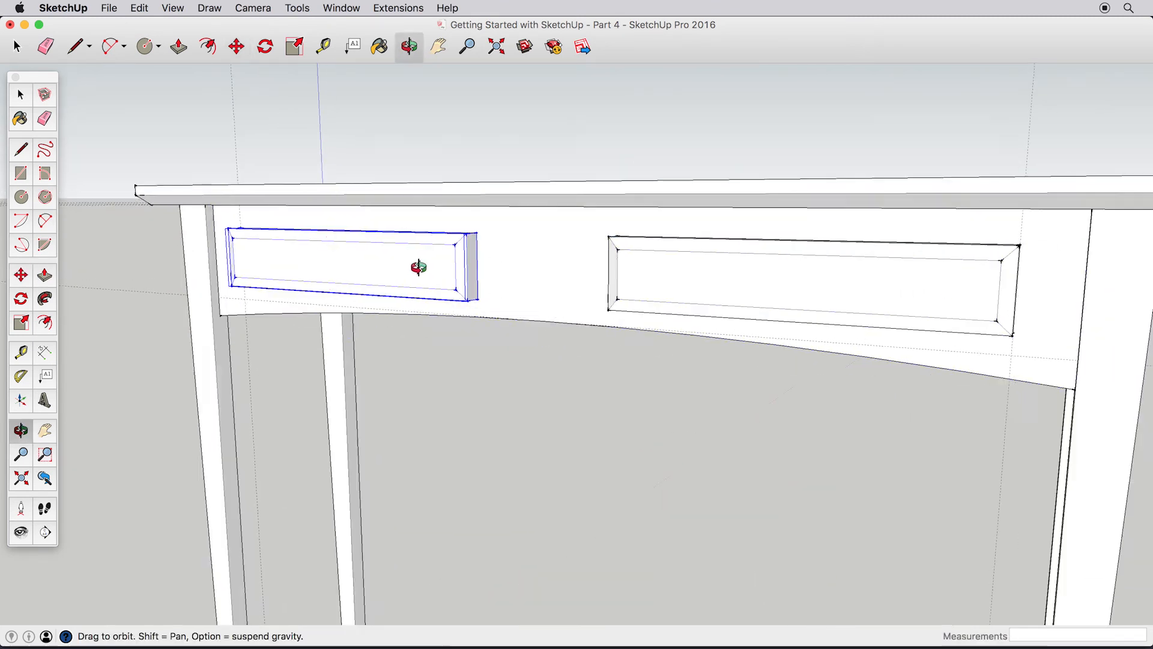
Open a drawer front for editing and draw a circle of 5/8" radius at the center of its face.
middle_drag(412, 265, 893, 244)
scroll(586, 284, up, 3)
shift+middle_drag(404, 311, 638, 321)
key(space)
click(494, 270)
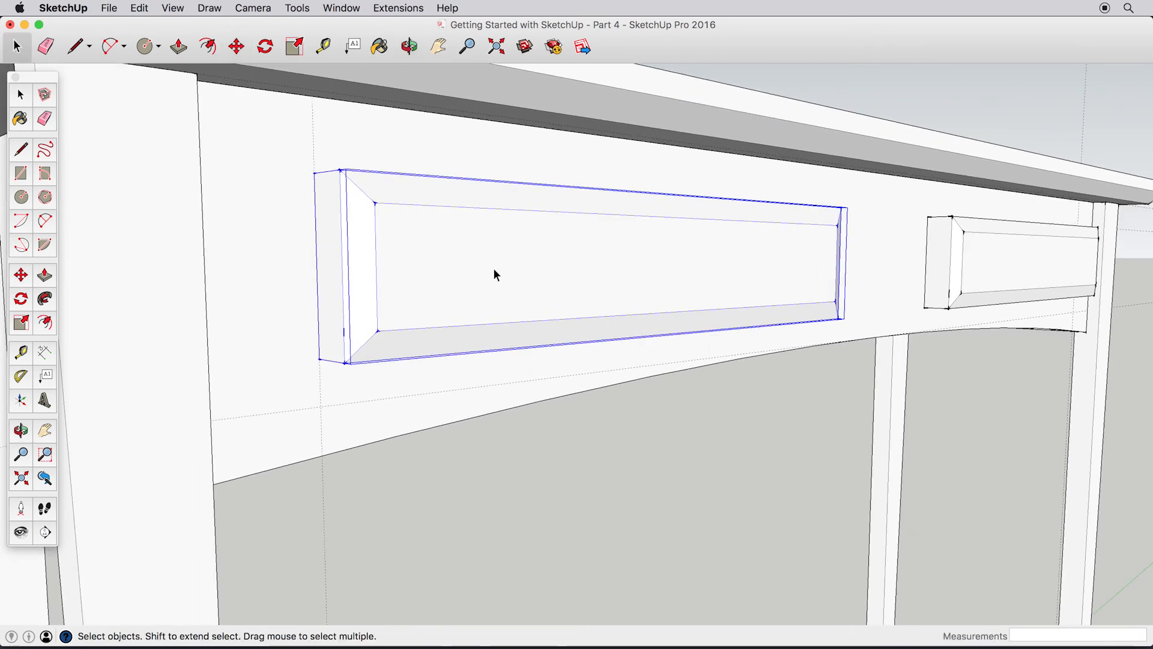
double_click(496, 271)
click(21, 197)
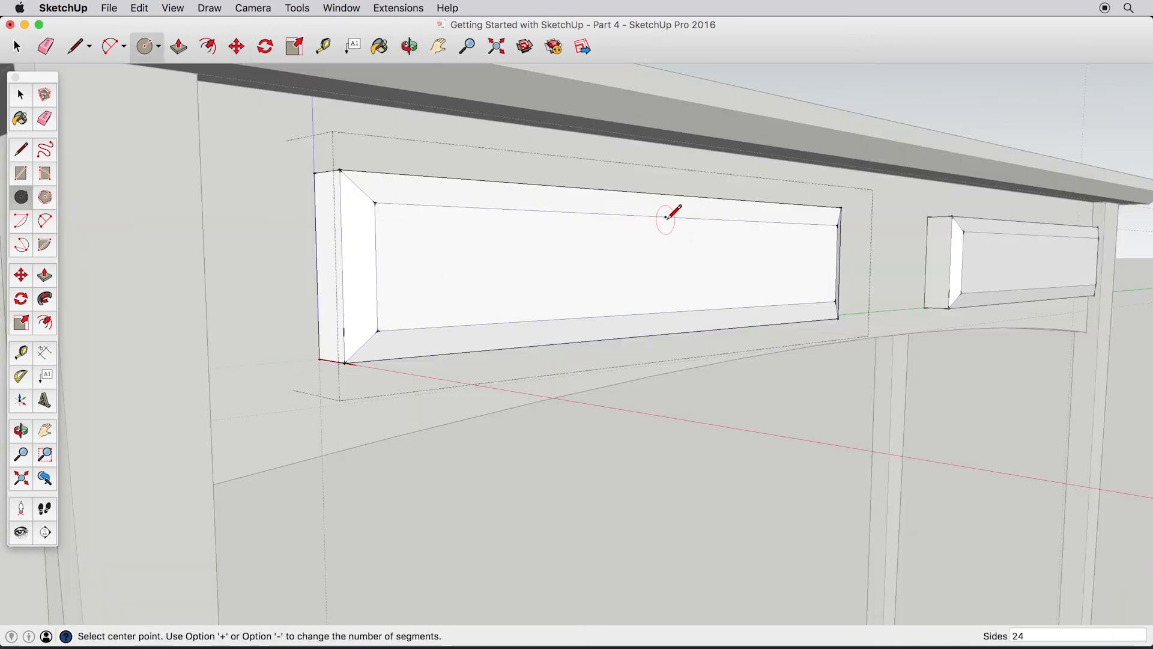
click(668, 258)
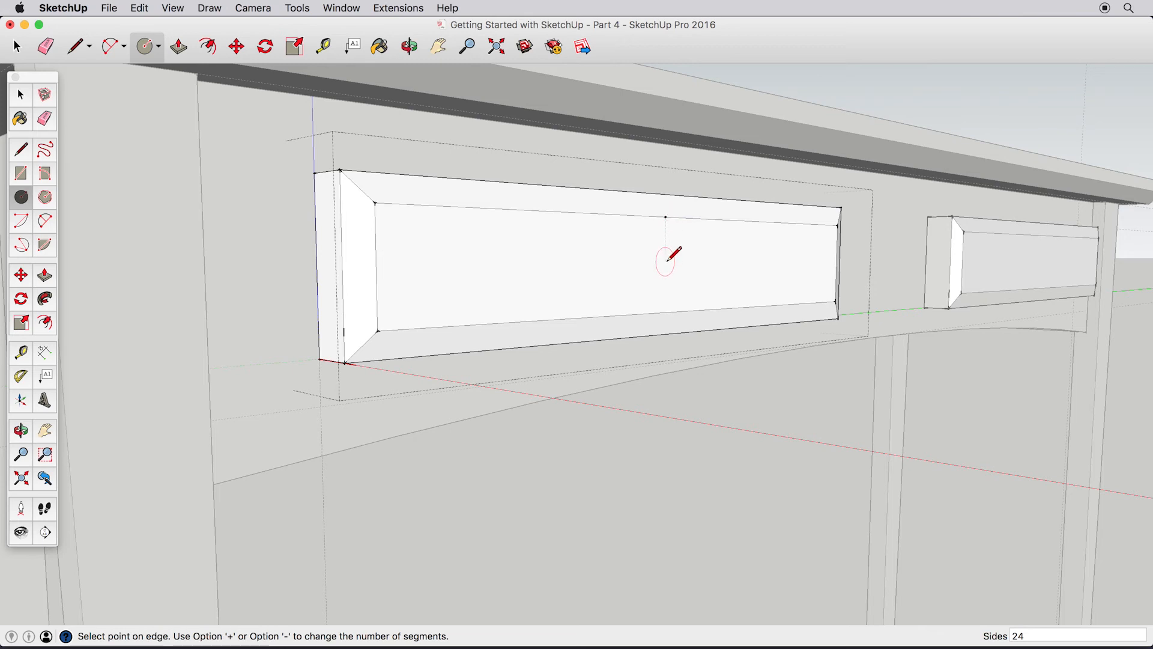
click(683, 250)
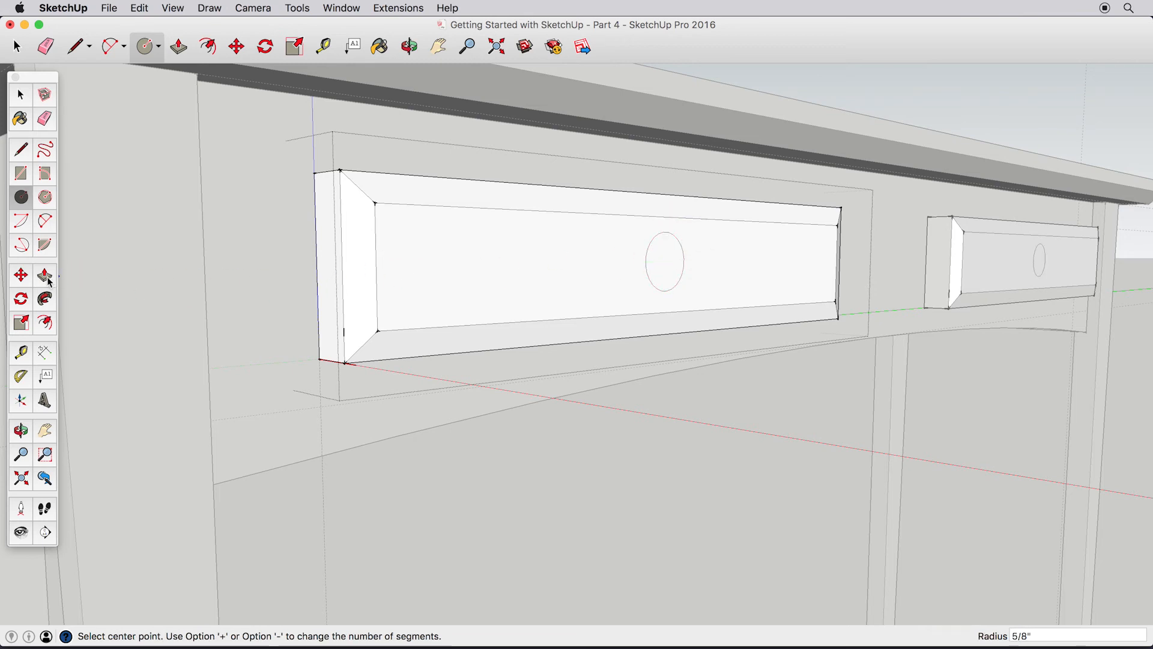
Push/Pull the circle outward slightly to form a drawer knob, and close the component.
click(45, 277)
click(674, 282)
click(677, 283)
click(21, 97)
click(584, 479)
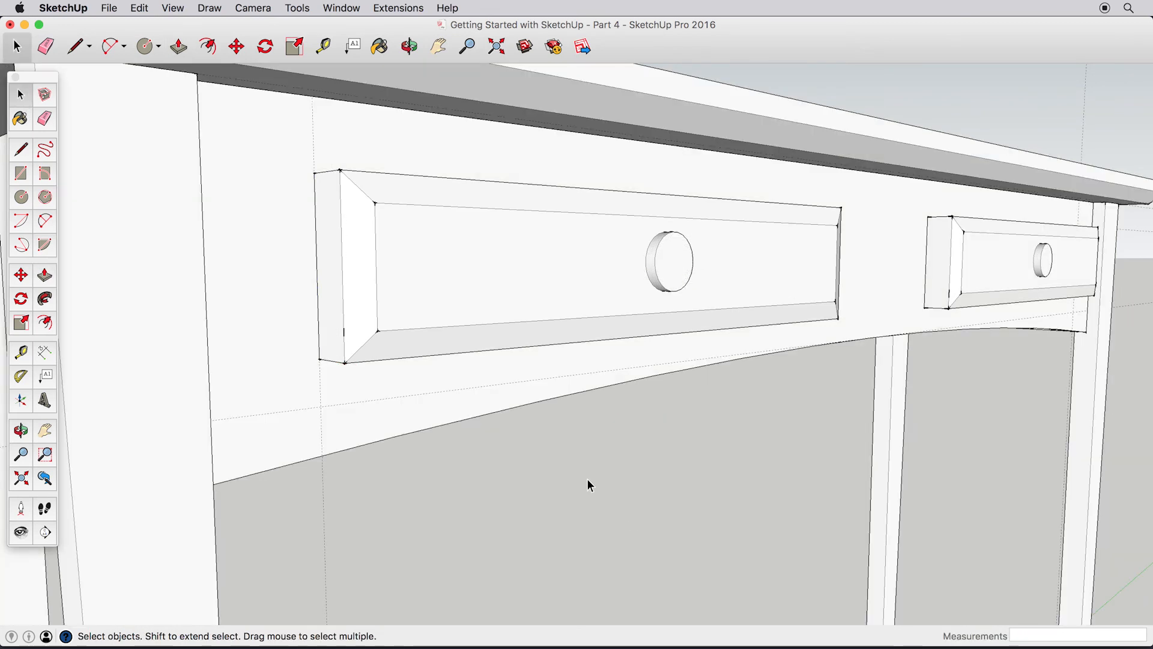
Delete all guides from the model.
scroll(583, 474, down, 6)
shift+middle_drag(581, 473, 484, 290)
scroll(478, 286, down, 2)
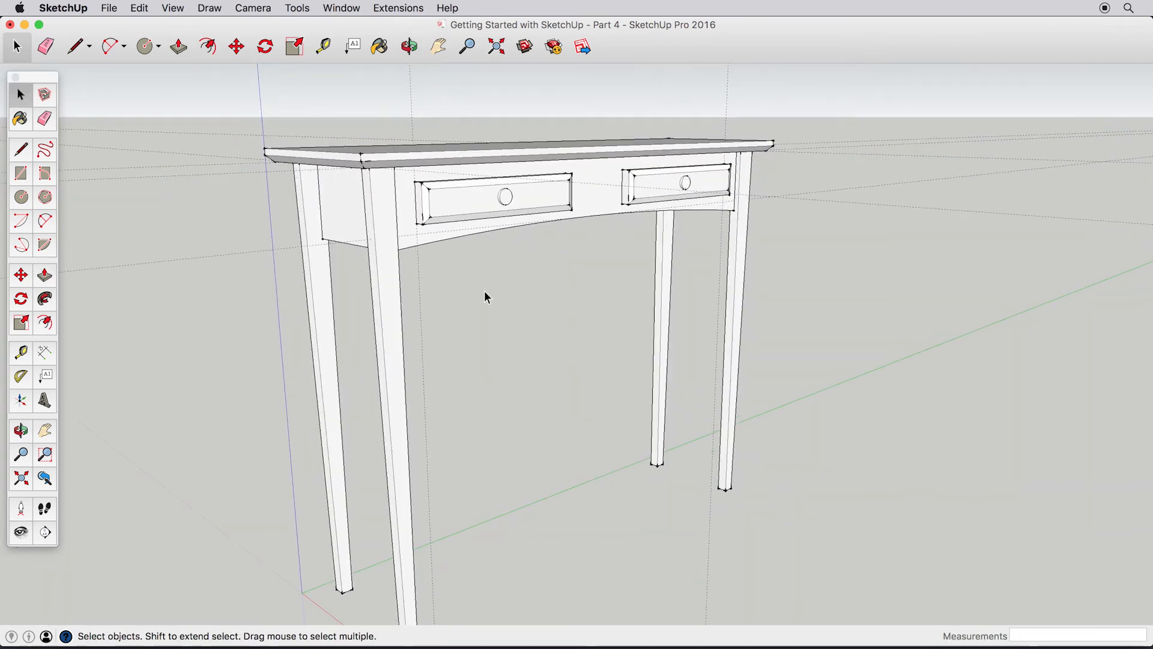
click(111, 7)
mouse_move(140, 7)
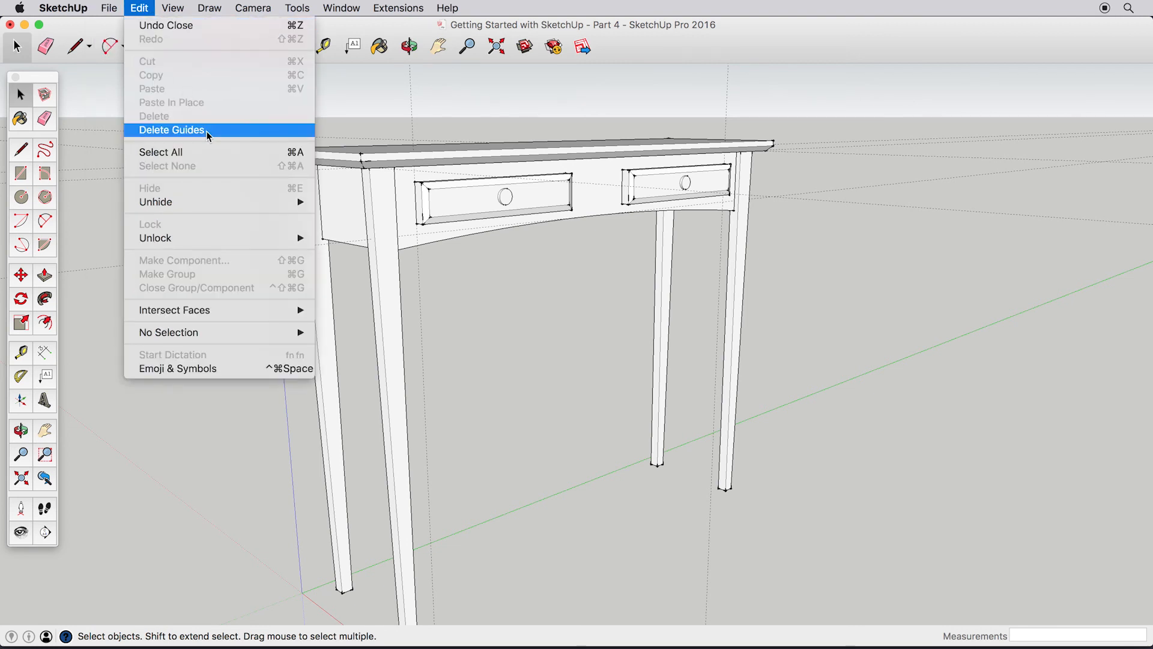
click(181, 133)
middle_drag(516, 202, 493, 200)
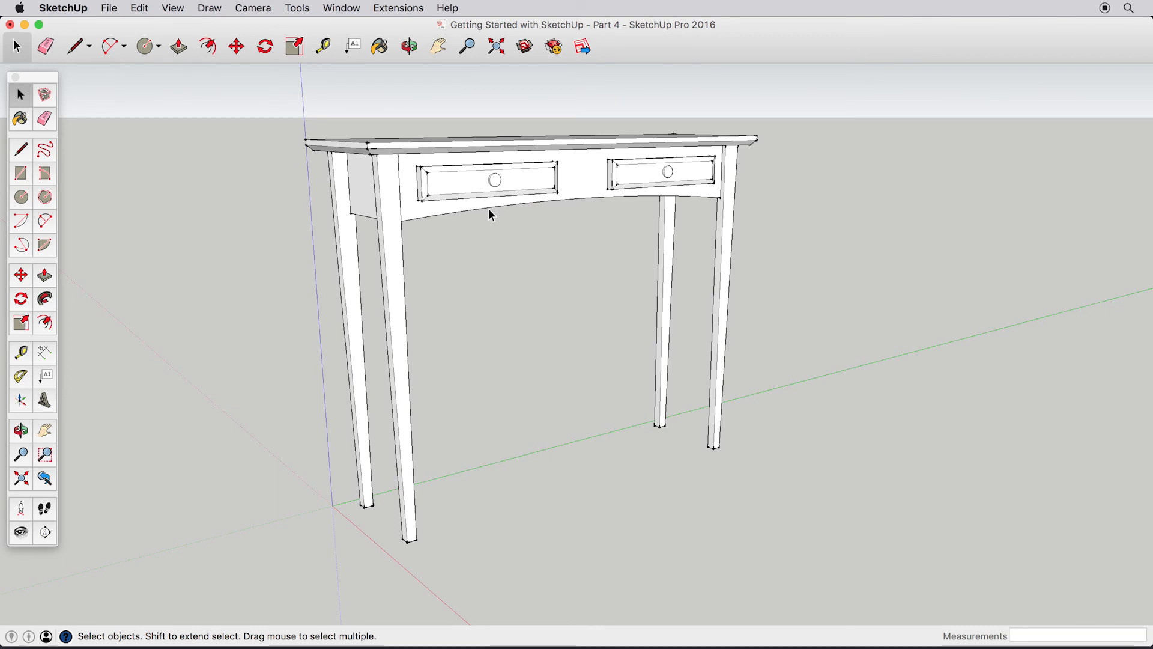
middle_drag(495, 199, 521, 207)
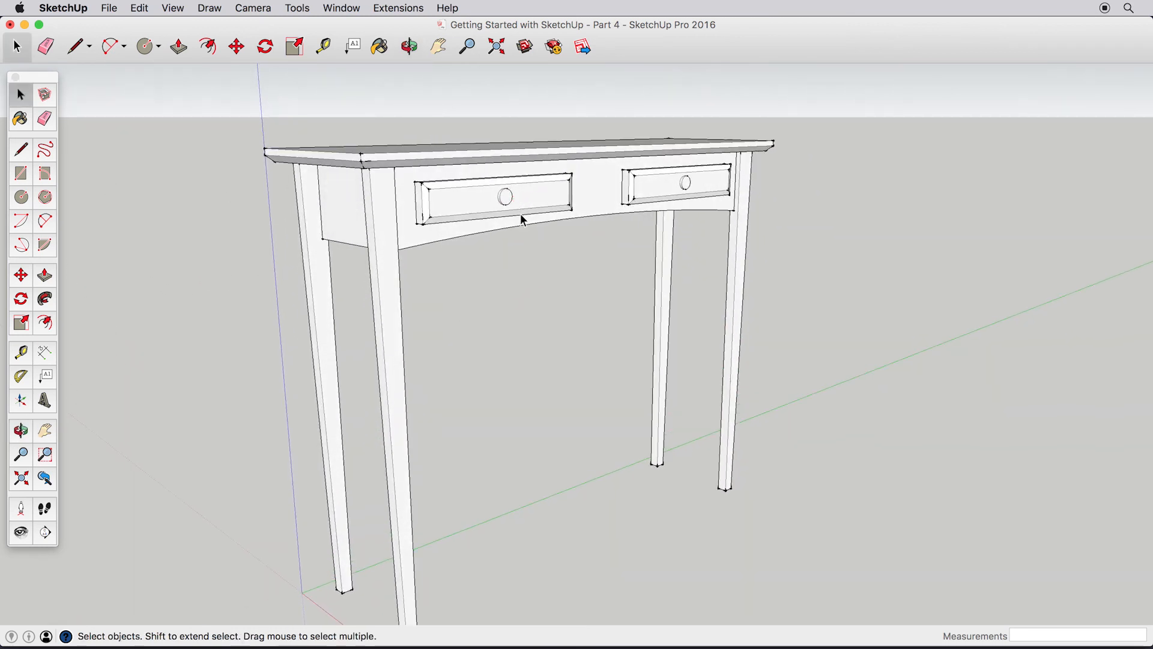
mouse_move(520, 200)
middle_down()
mouse_move(459, 202)
mouse_move(463, 188)
mouse_move(445, 180)
mouse_move(252, 182)
mouse_move(406, 180)
mouse_move(497, 197)
middle_up()
scroll(452, 192, down, 2)
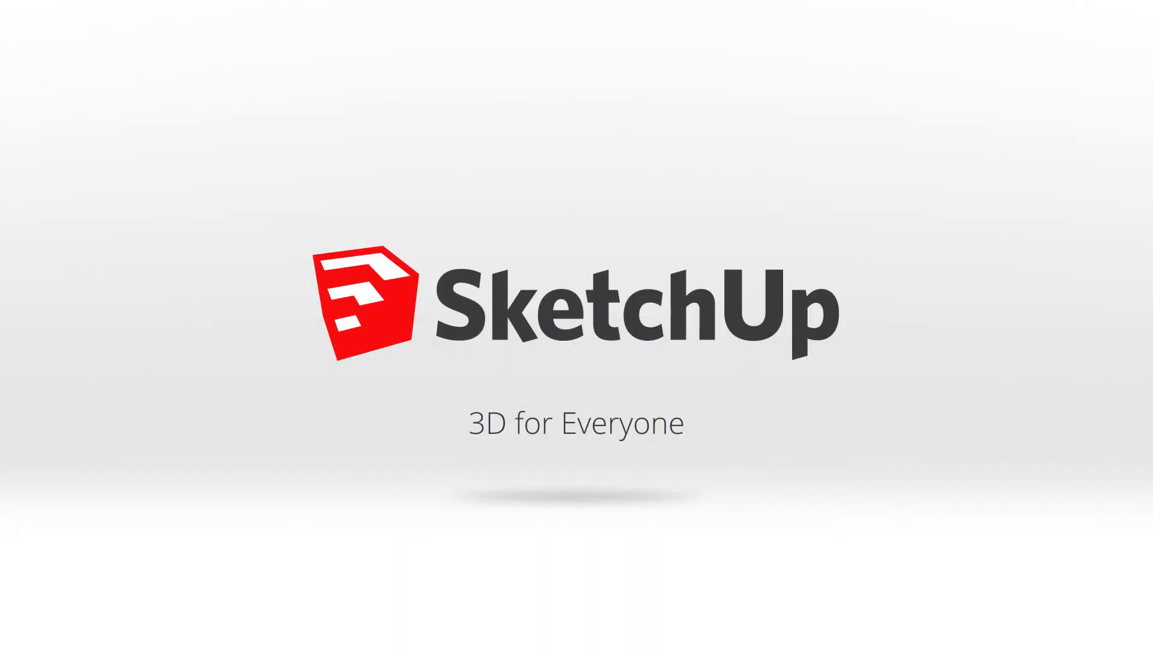